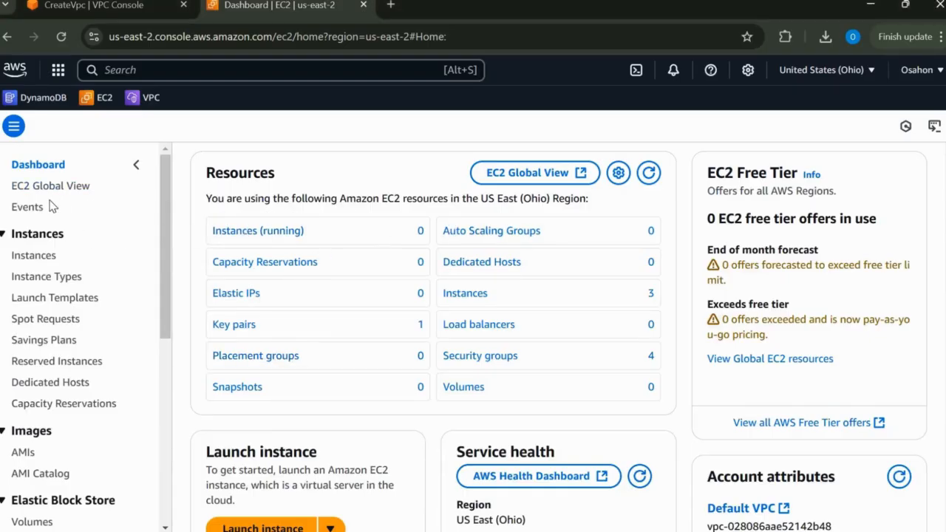
# Start launching a new EC2 instance from the instances list and name it Win1
pyautogui.click(105, 99)
pyautogui.click(45, 260)
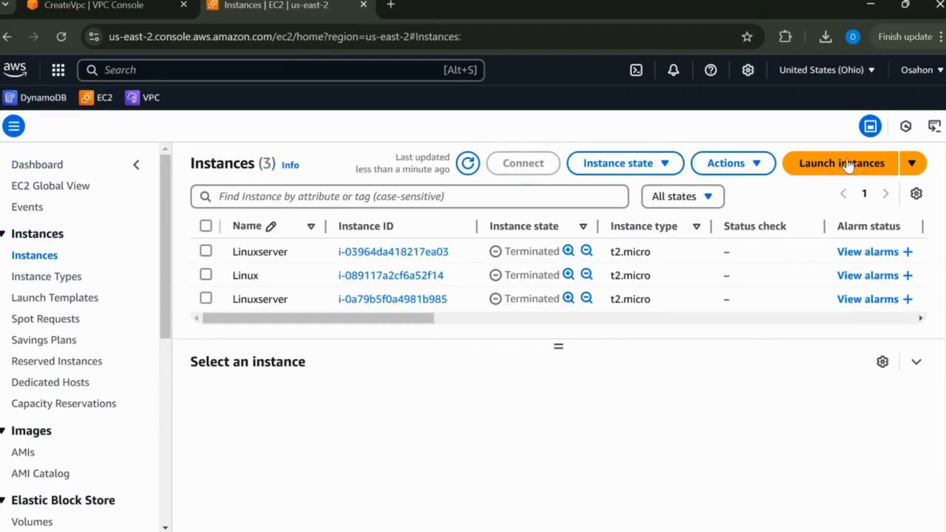
pyautogui.click(847, 163)
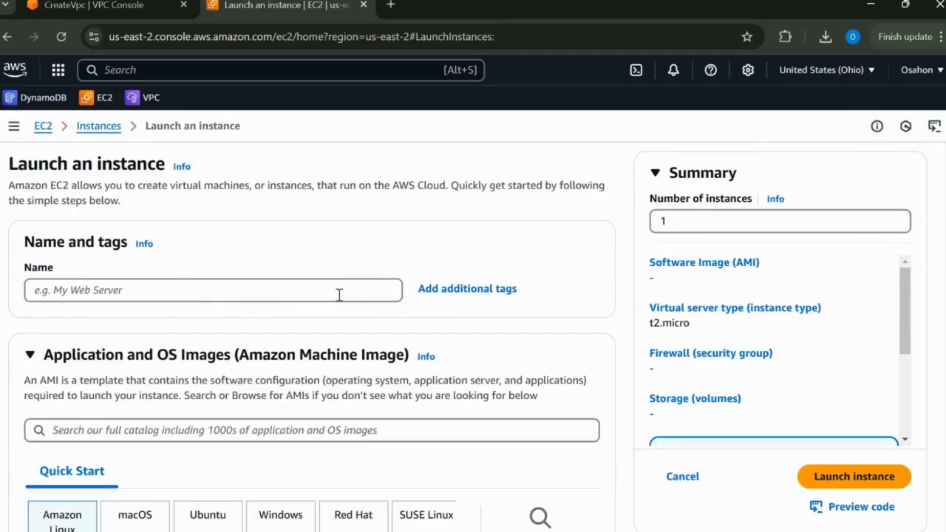
pyautogui.click(339, 295)
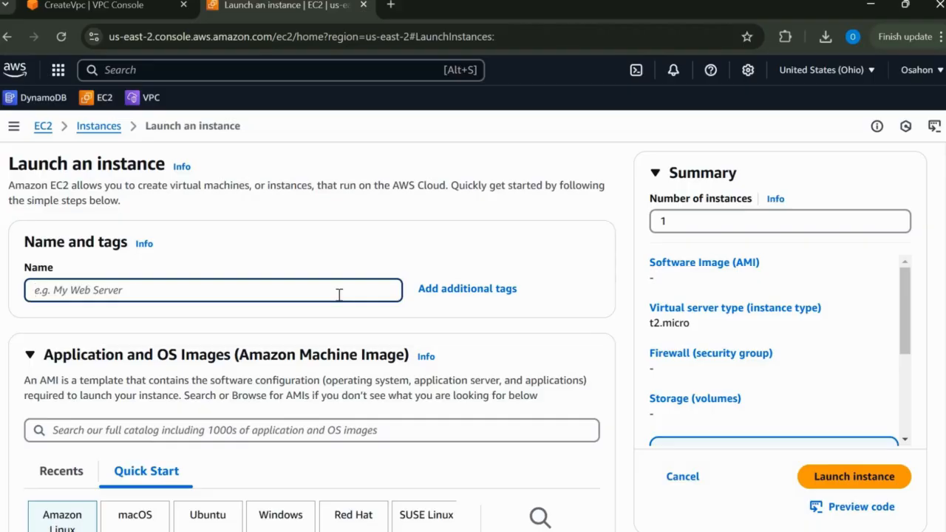
pyautogui.write('W')
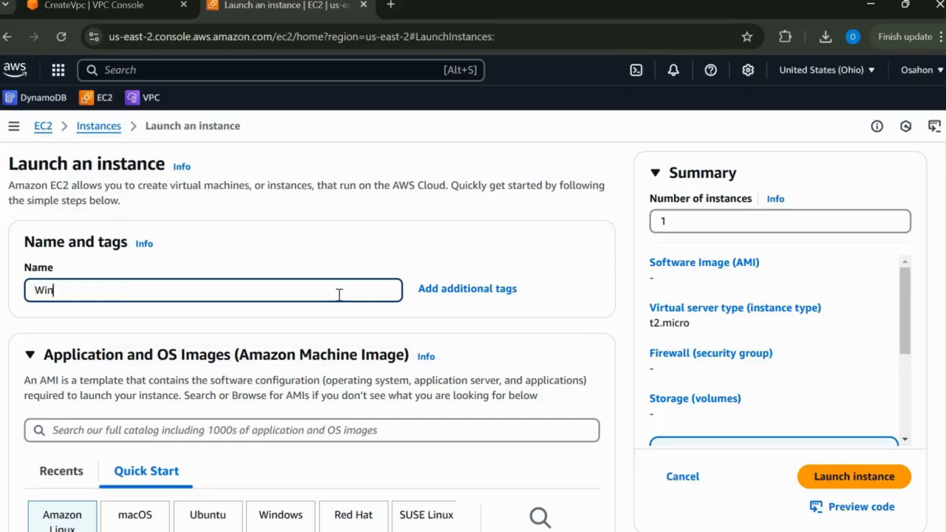
pyautogui.write('in1')
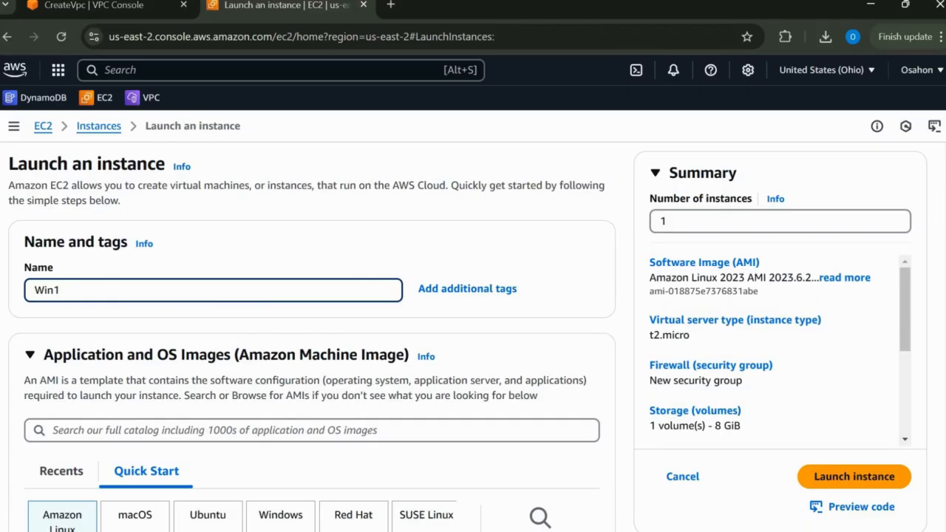
# Choose the Windows quick-start image and select Microsoft Windows Server 2022 Base as the AMI
pyautogui.scroll(-3, 528, 295)
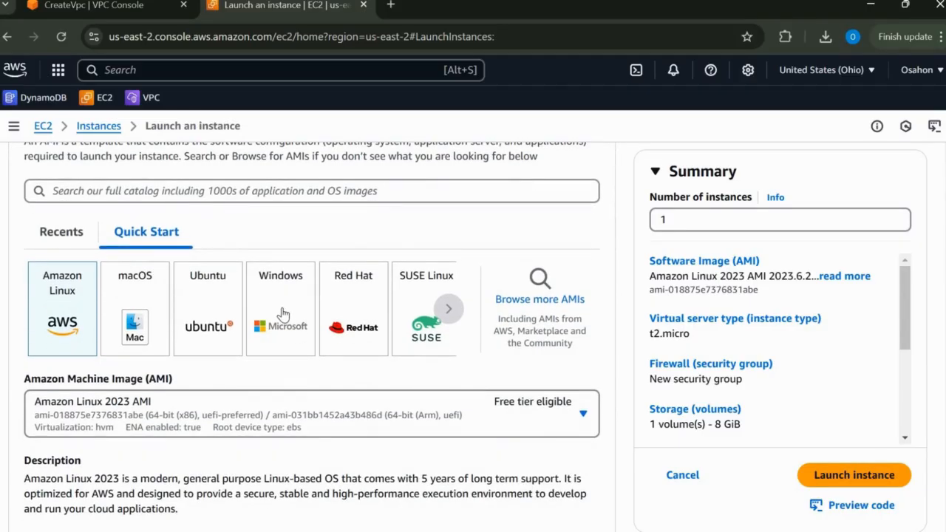
pyautogui.click(283, 314)
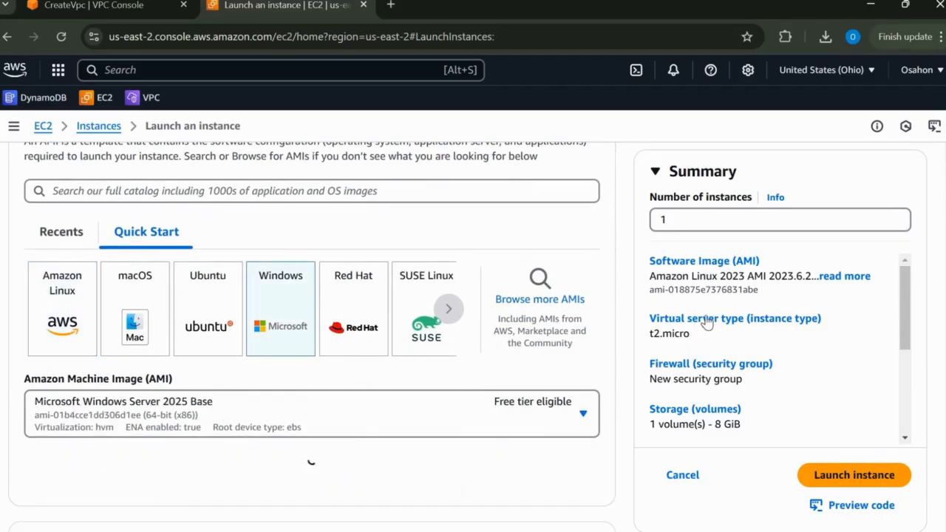
pyautogui.click(583, 414)
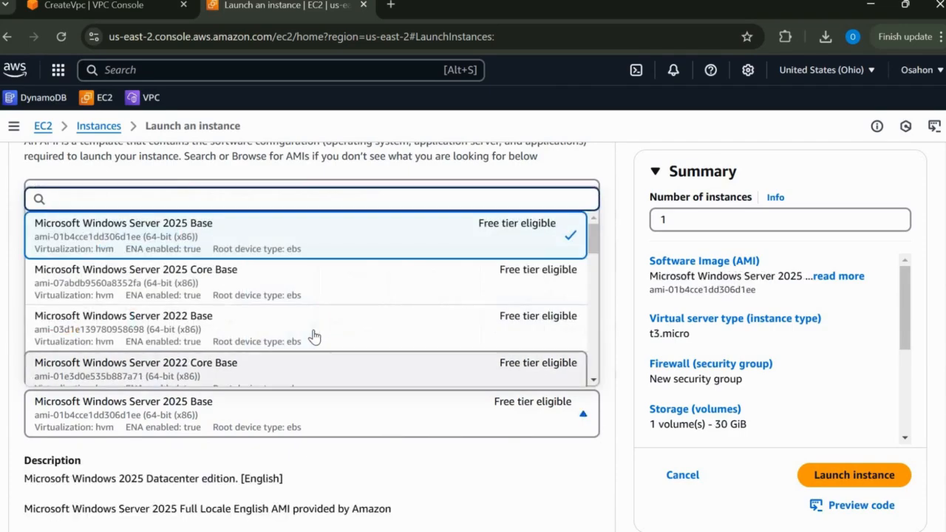
pyautogui.click(222, 328)
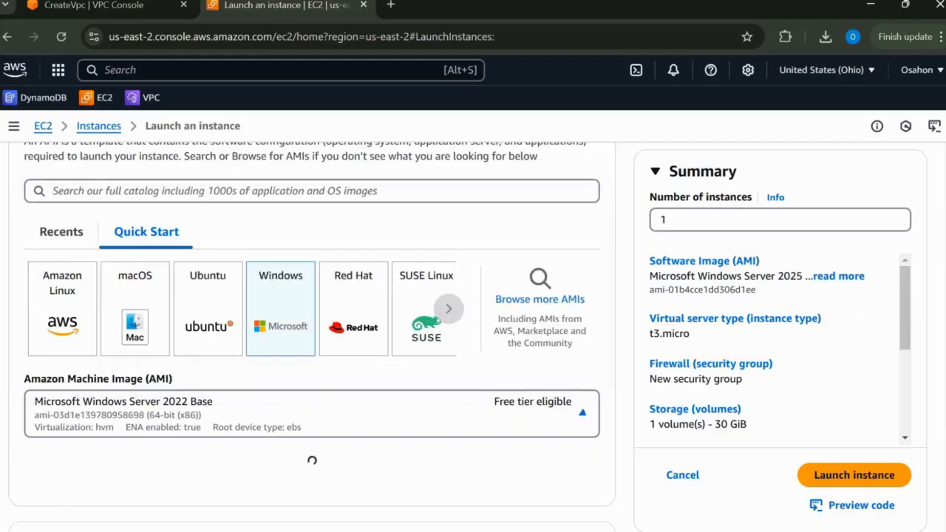
# Create an RSA key pair named Window in .pem format for the instance login
pyautogui.scroll(-5, 498, 334)
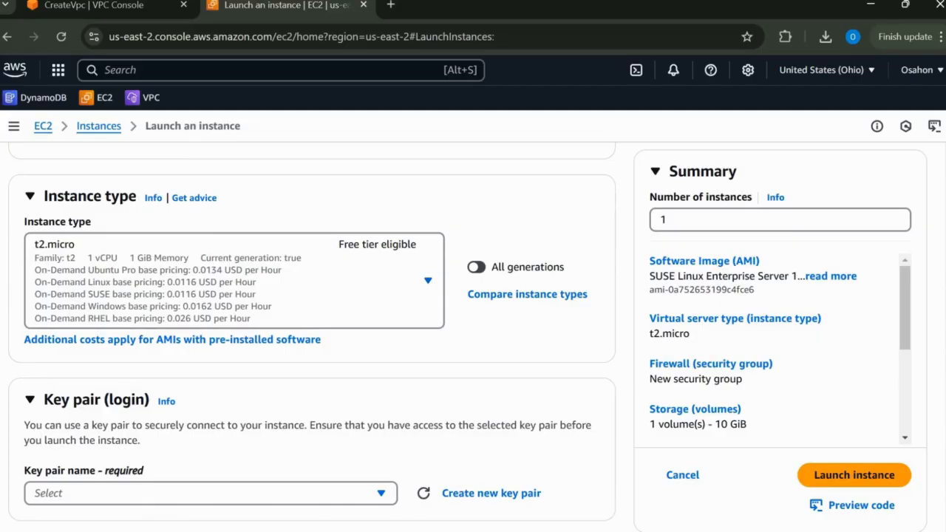
pyautogui.scroll(-3, 377, 303)
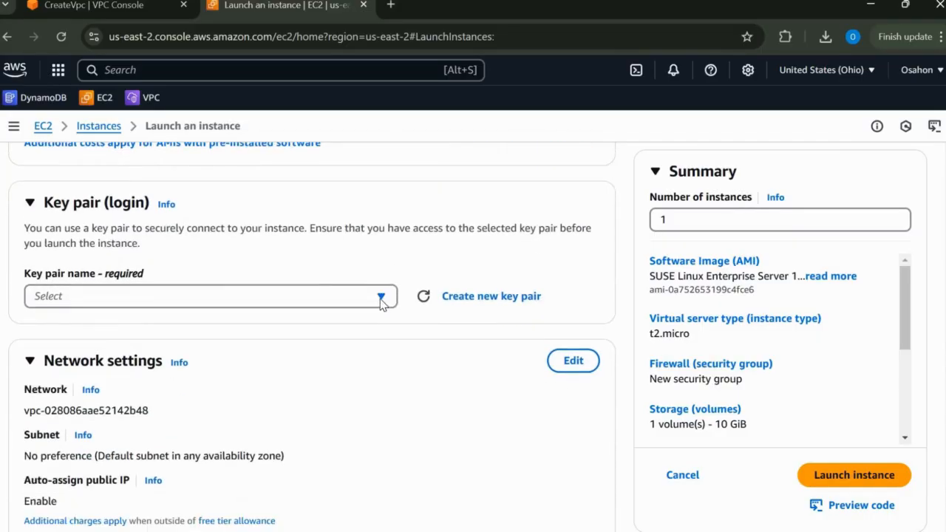
pyautogui.click(381, 300)
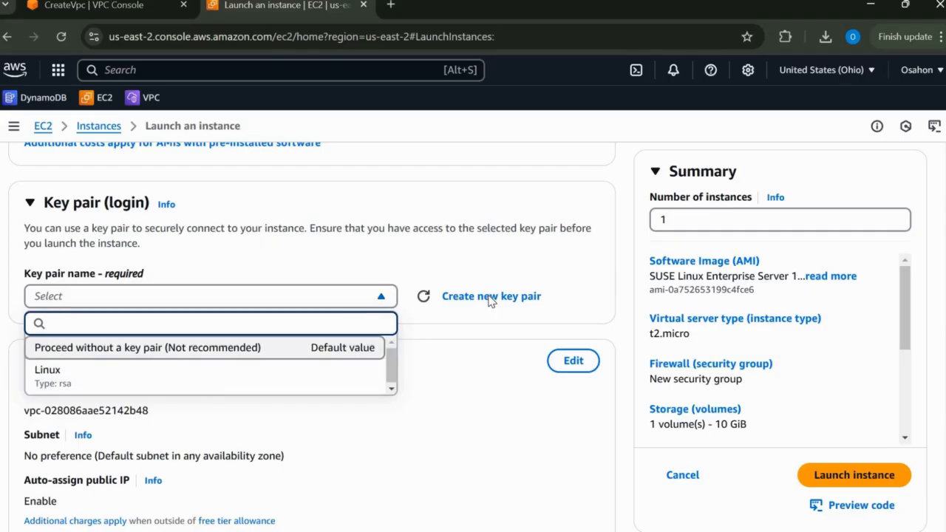
pyautogui.click(433, 240)
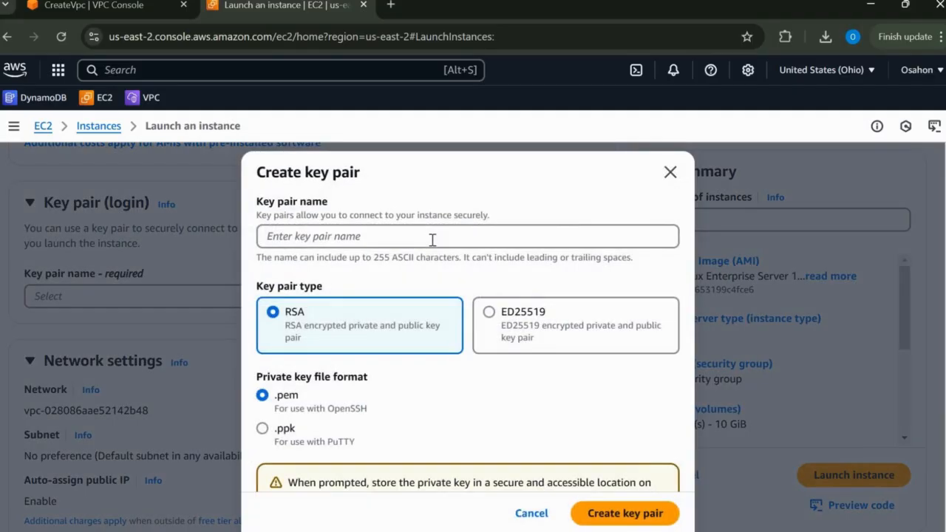
pyautogui.click(432, 239)
pyautogui.write('W')
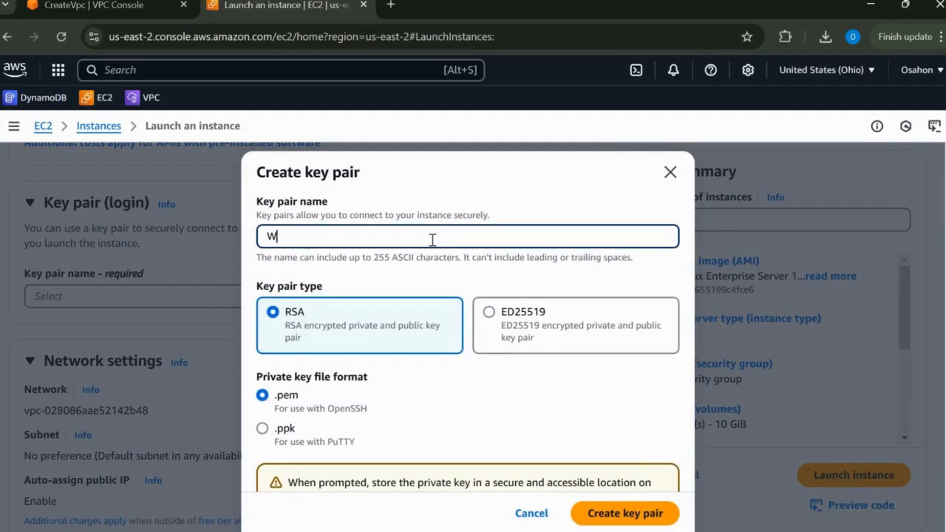
pyautogui.write('indow')
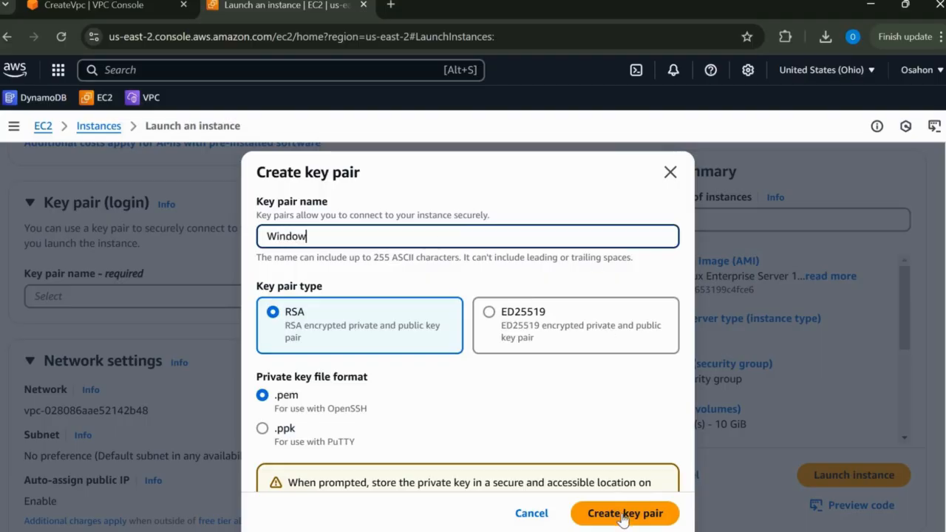
pyautogui.click(624, 516)
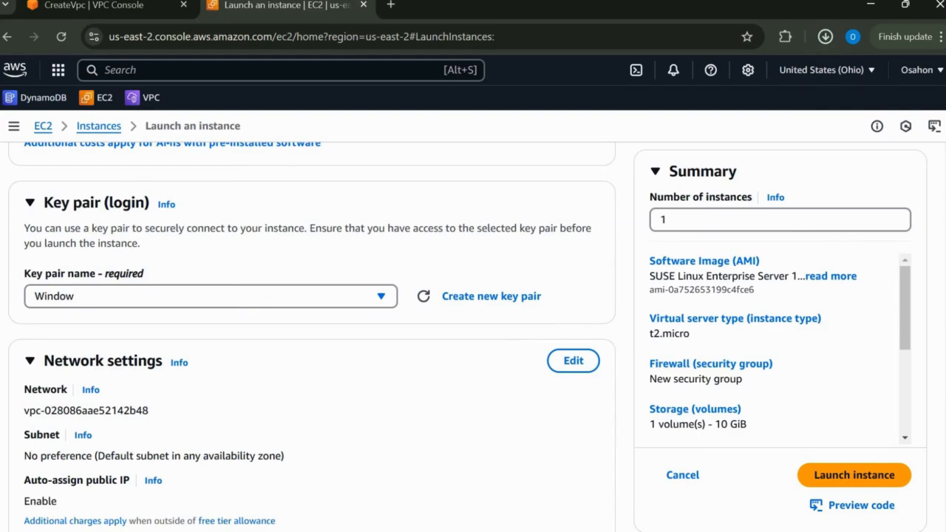
# Edit the network settings and select subnet-05e21929339b970f8 in availability zone us-east-2a
pyautogui.scroll(-1, 584, 300)
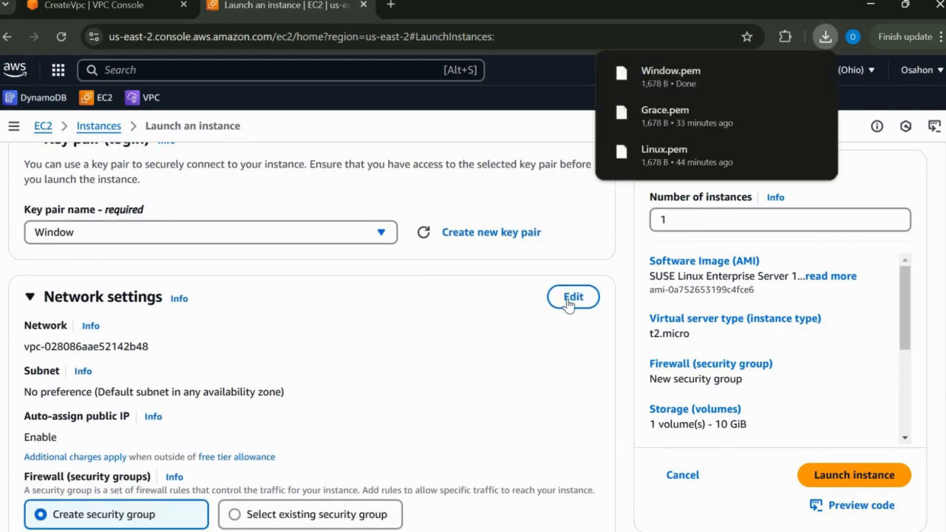
pyautogui.click(568, 303)
pyautogui.click(574, 302)
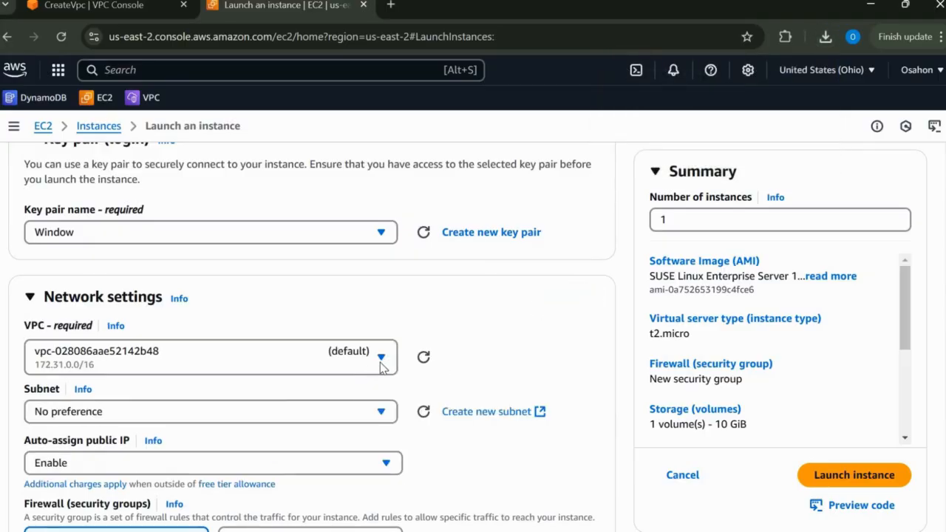
pyautogui.click(380, 419)
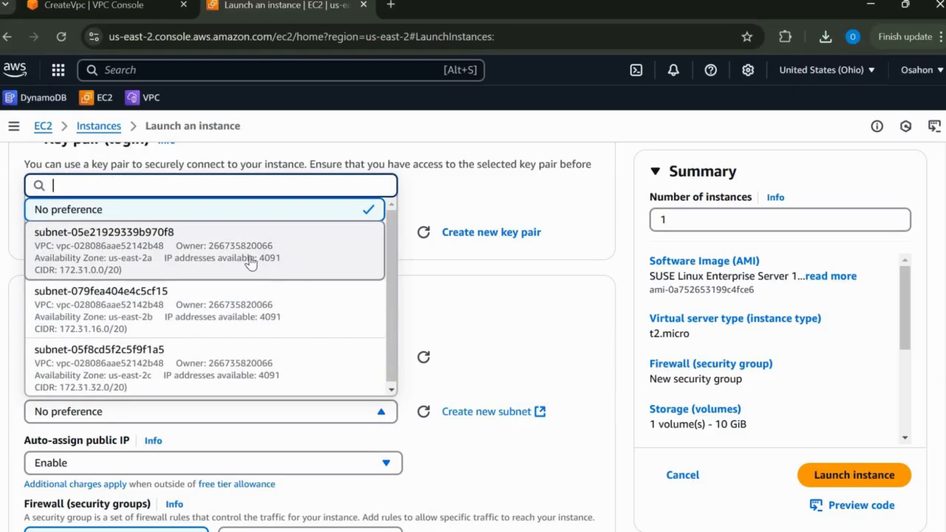
pyautogui.click(182, 251)
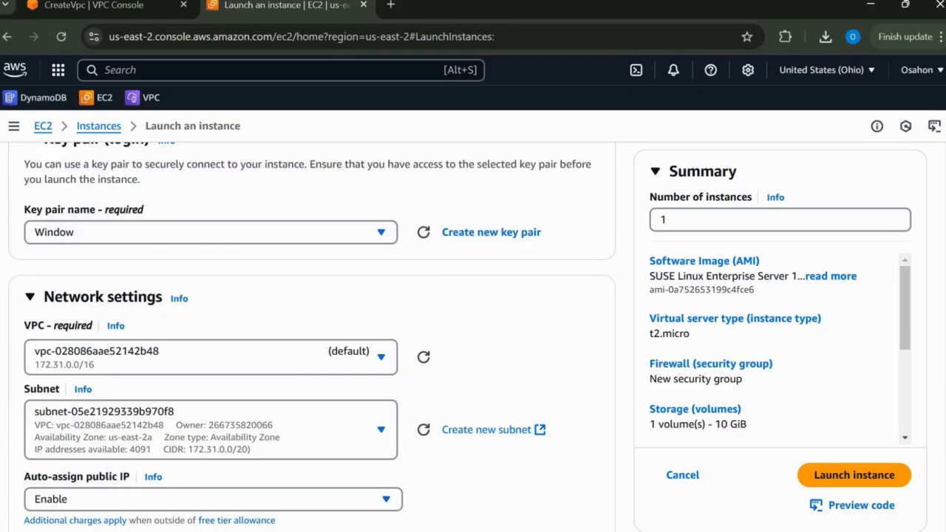
# Replace the default name of the new security group with Windowpb
pyautogui.scroll(-3, 310, 332)
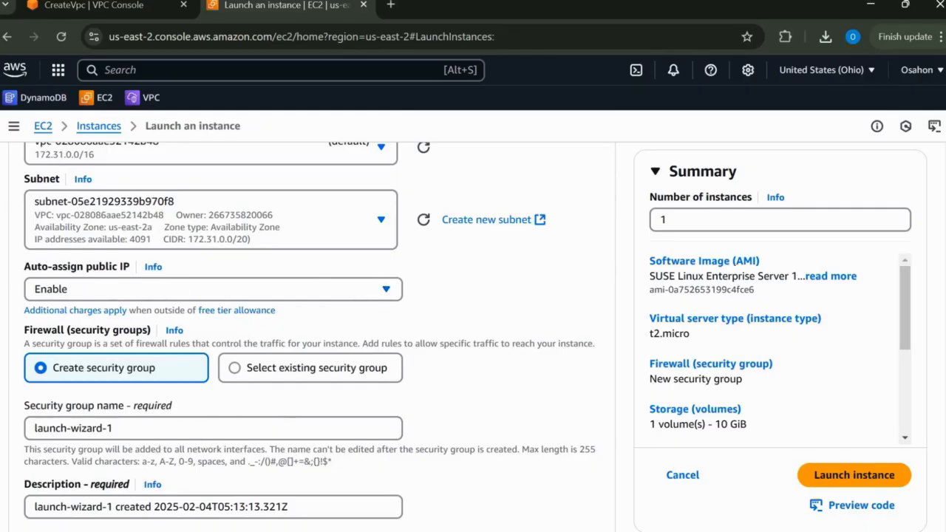
pyautogui.scroll(-2, 333, 319)
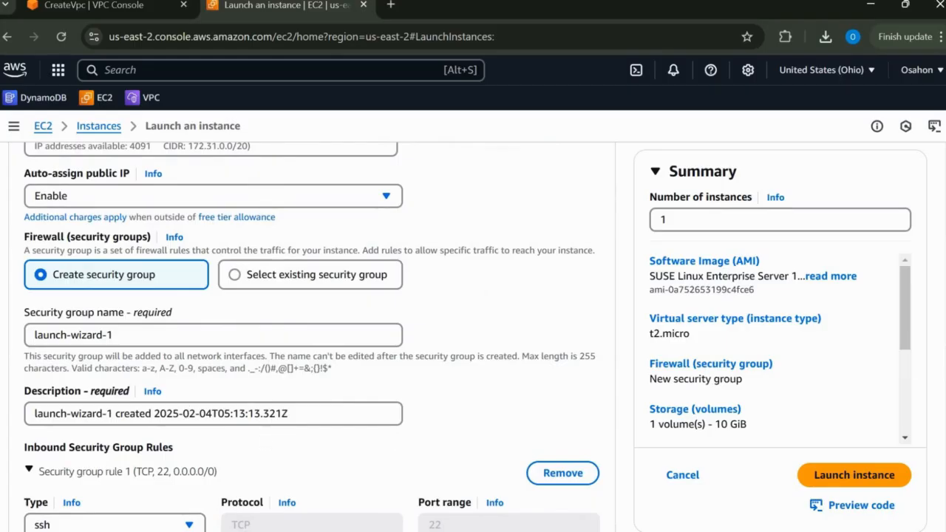
pyautogui.scroll(-1, 107, 316)
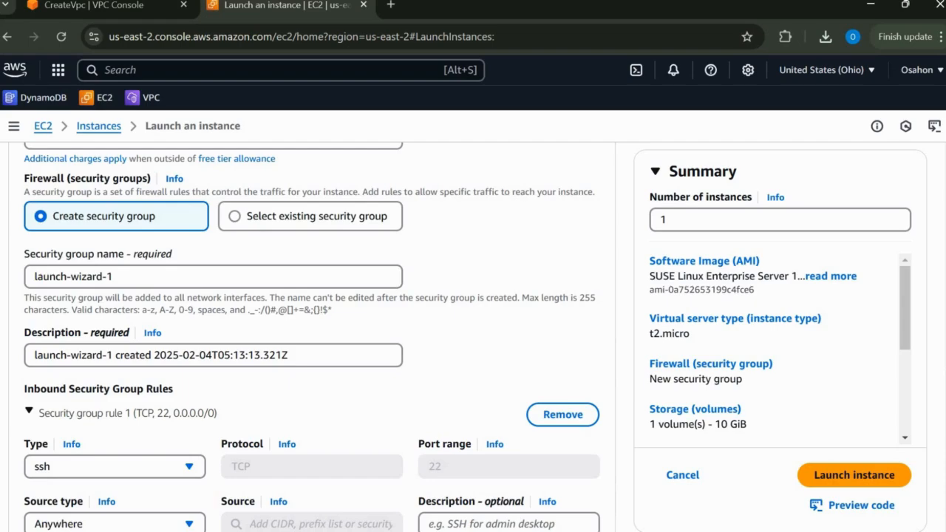
pyautogui.moveTo(113, 277); pyautogui.dragTo(33, 276)
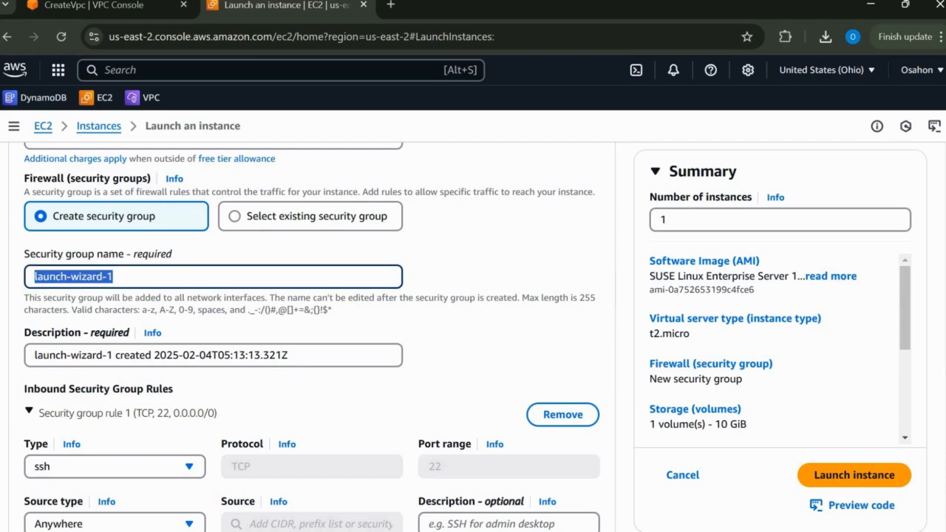
pyautogui.write('Win')
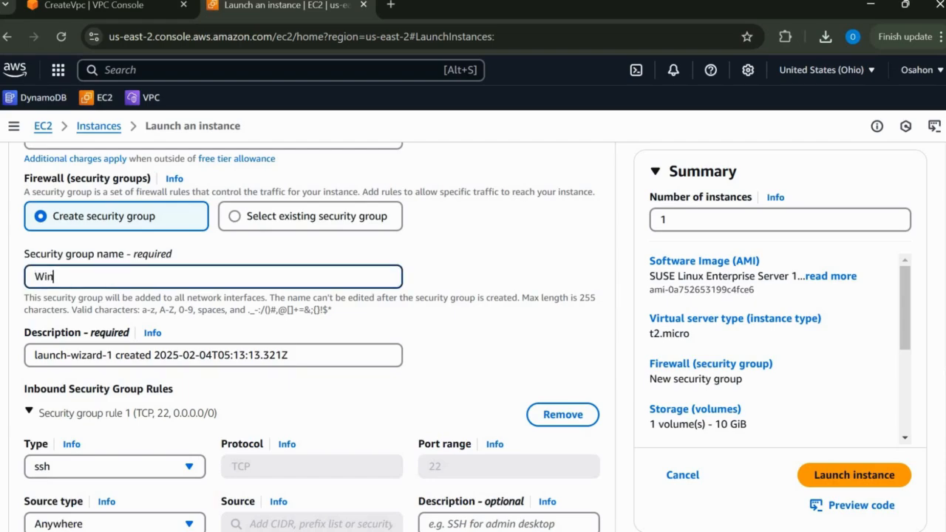
pyautogui.write('dowpb')
# Change the instance's quick-start image to Windows and accept overriding the affected settings
pyautogui.scroll(-3, 312, 337)
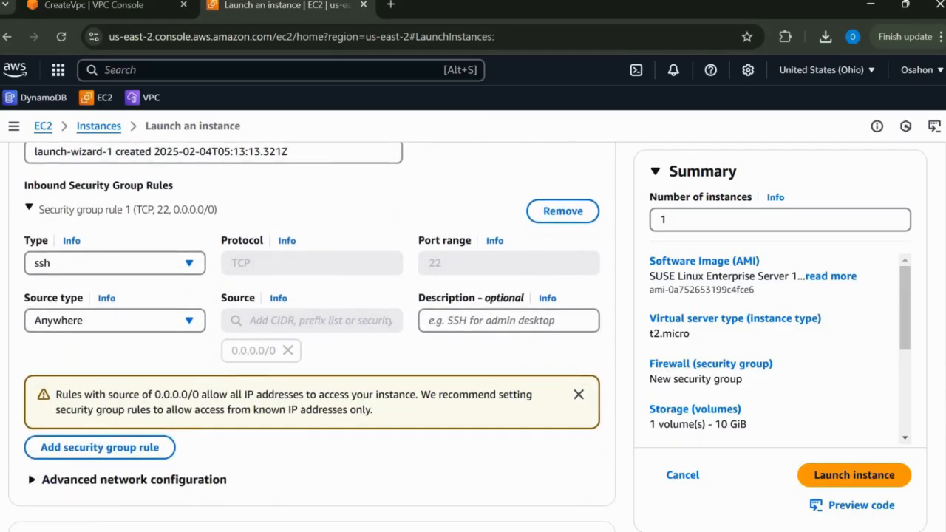
pyautogui.scroll(10, 312, 337)
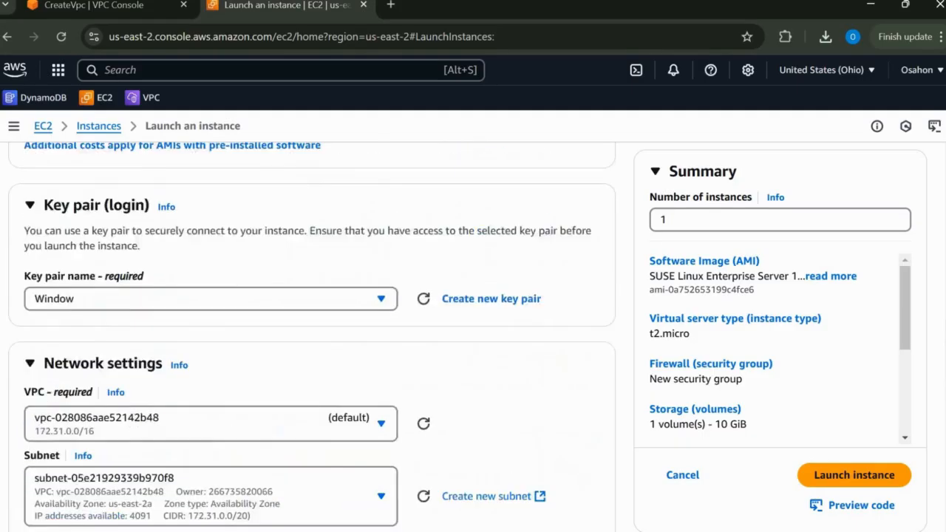
pyautogui.scroll(8, 312, 337)
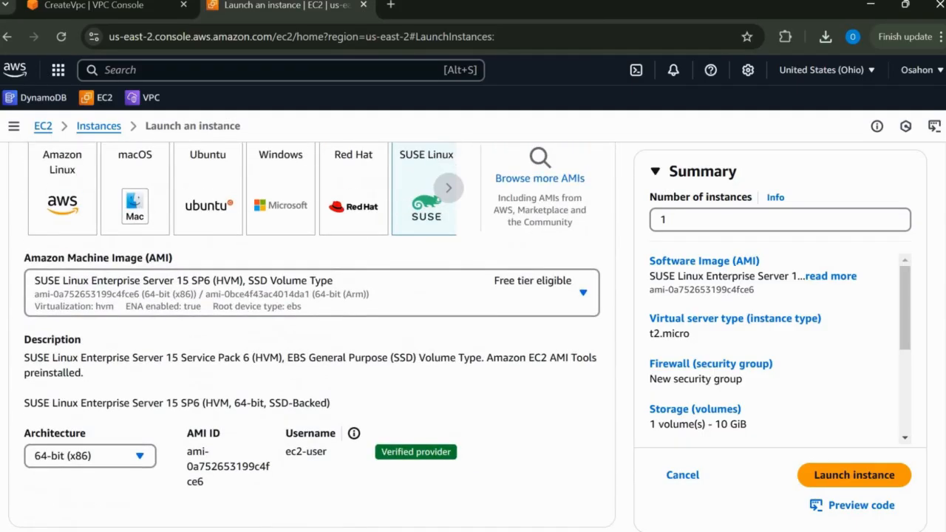
pyautogui.scroll(-1, 312, 338)
pyautogui.scroll(4, 312, 337)
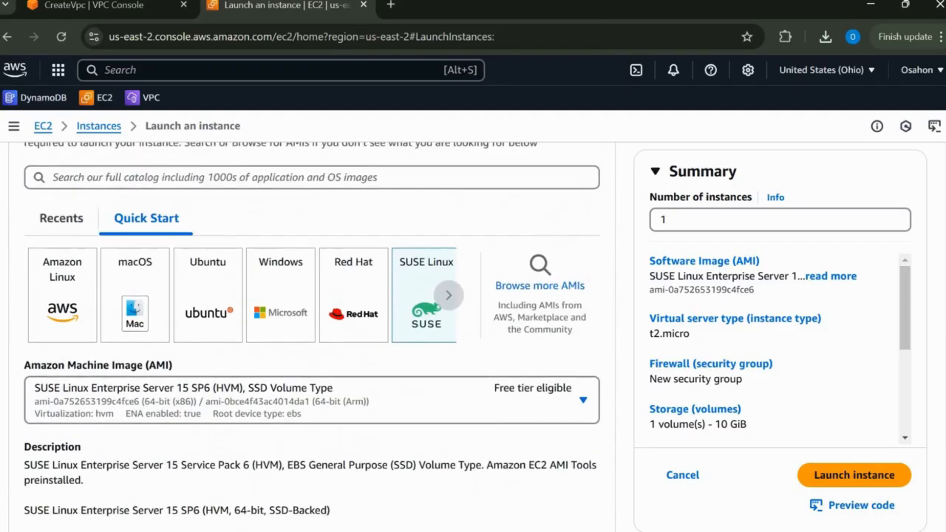
pyautogui.scroll(3, 312, 337)
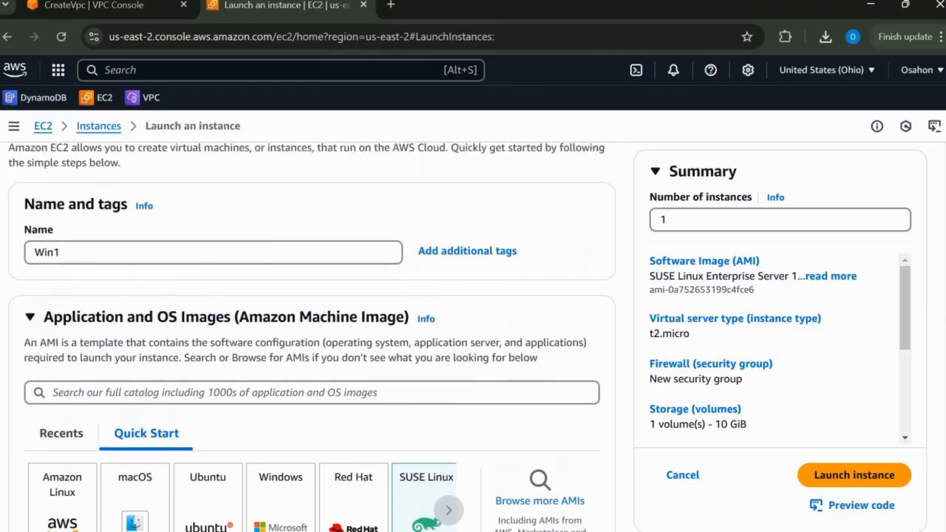
pyautogui.scroll(-4, 394, 271)
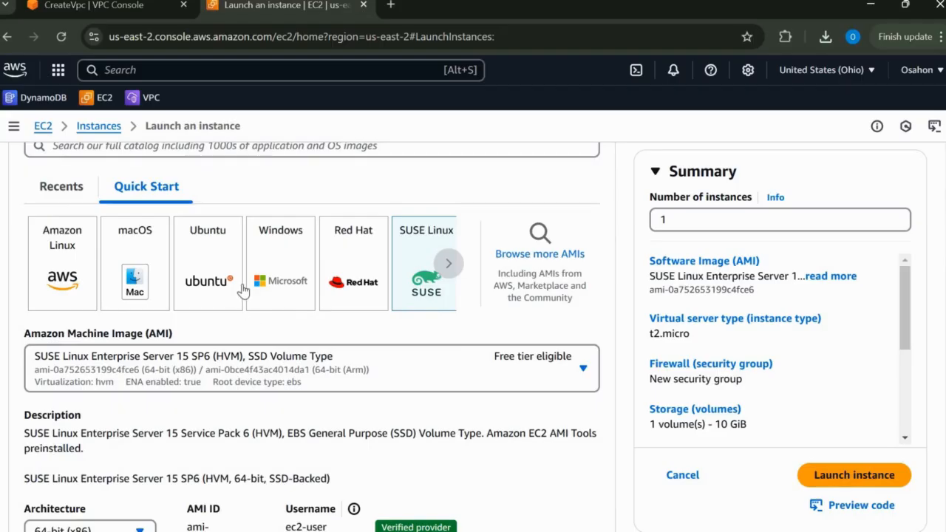
pyautogui.click(277, 275)
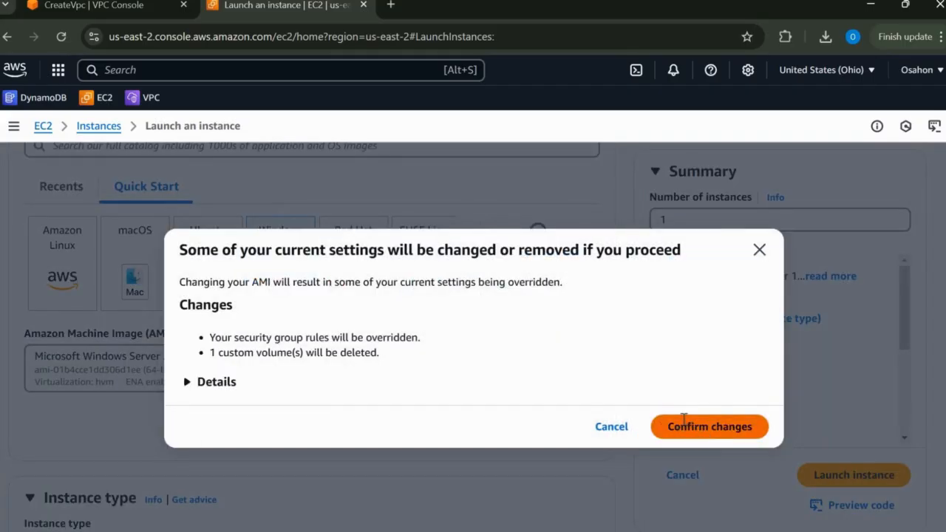
pyautogui.click(702, 419)
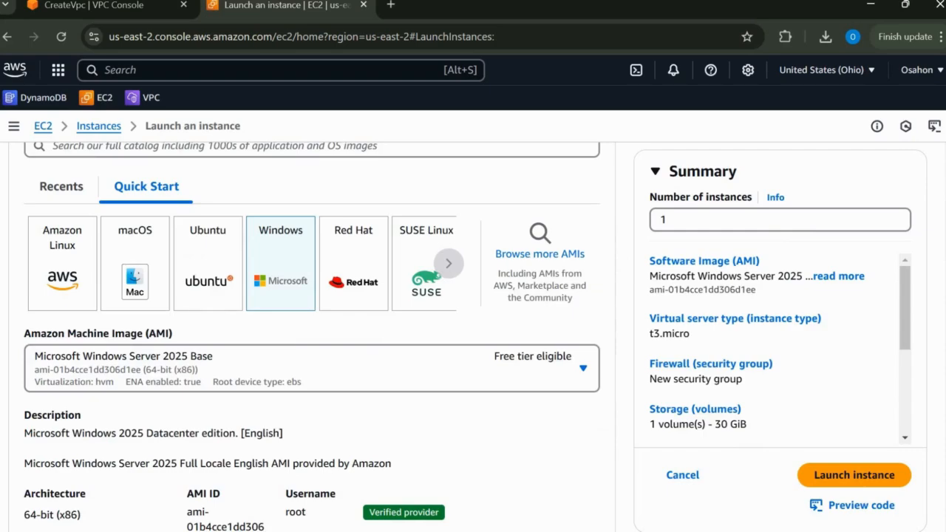
# Set the Amazon Machine Image to Microsoft Windows Server 2022 Base
pyautogui.scroll(-2, 568, 213)
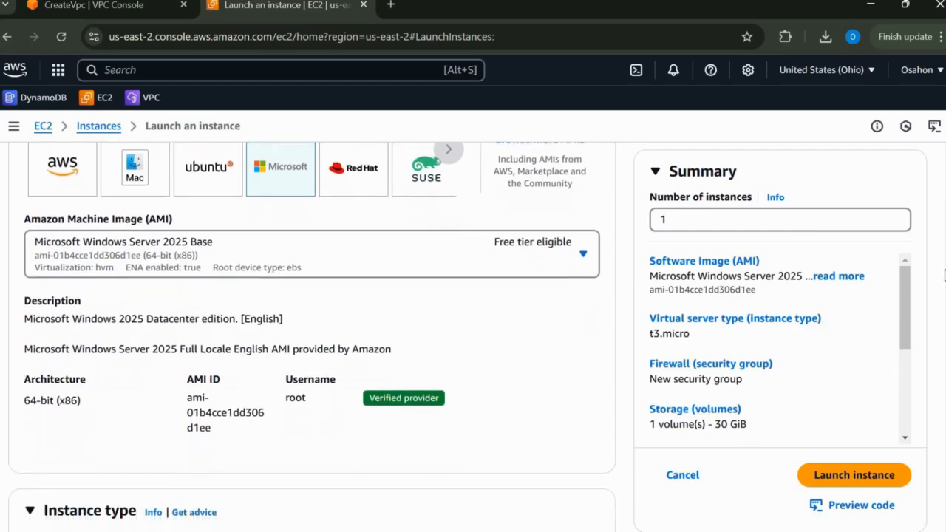
pyautogui.click(584, 235)
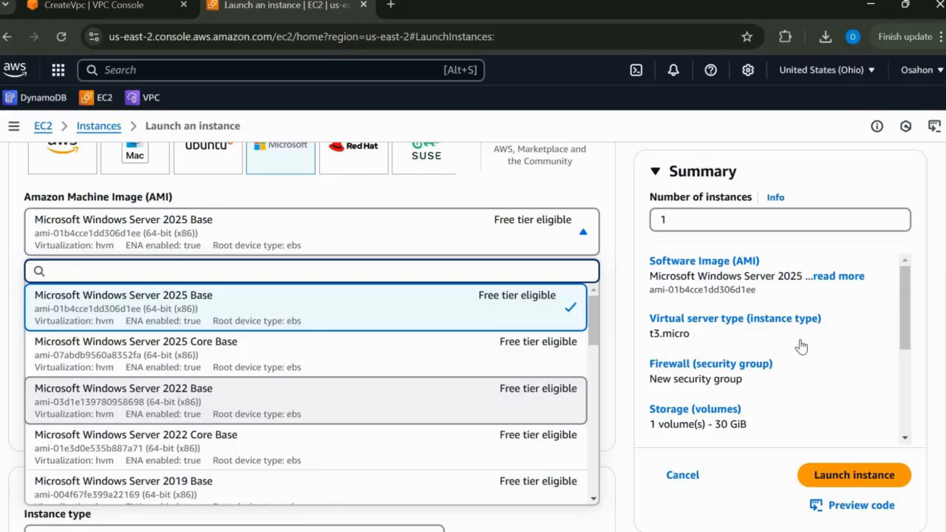
pyautogui.press('Return')
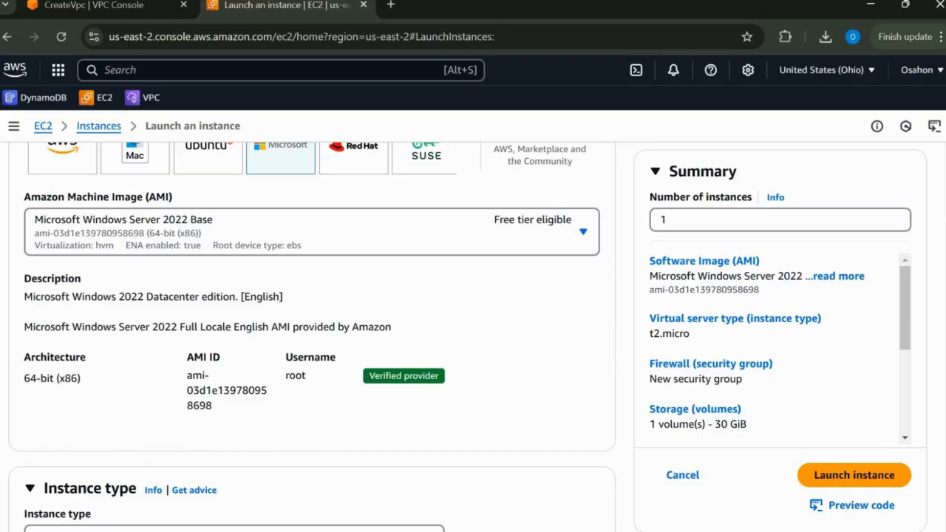
# Add a second inbound security group rule of type HTTP with the source type Anywhere
pyautogui.scroll(-3, 944, 318)
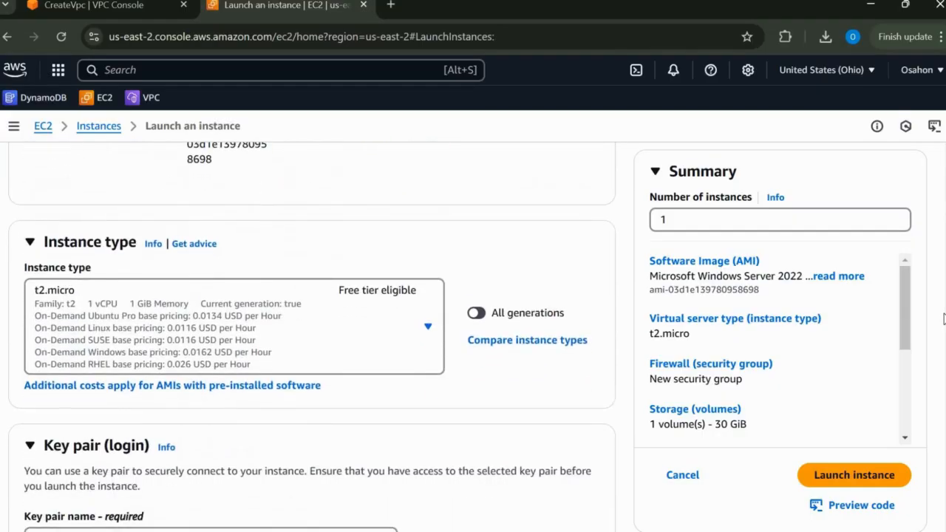
pyautogui.scroll(-1, 942, 329)
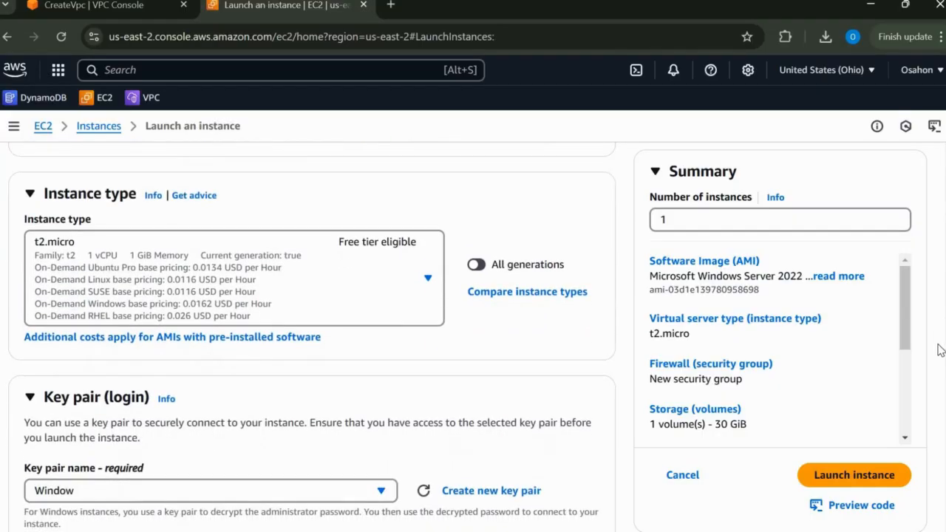
pyautogui.scroll(-2, 940, 348)
pyautogui.scroll(-1, 939, 367)
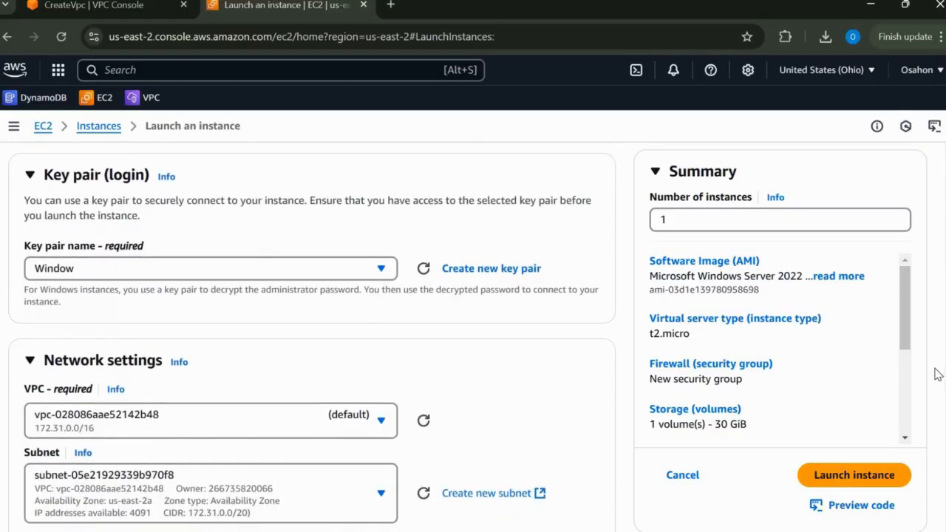
pyautogui.scroll(-3, 936, 383)
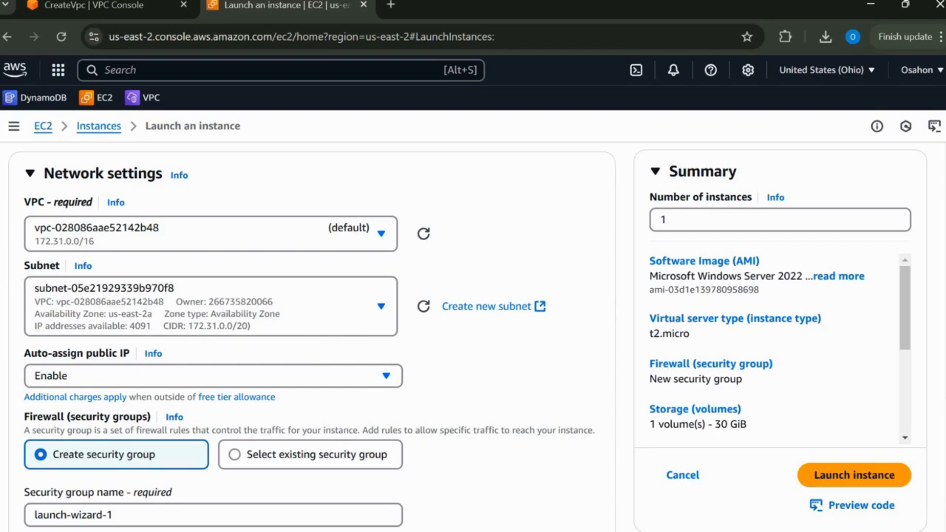
pyautogui.scroll(-4, 943, 438)
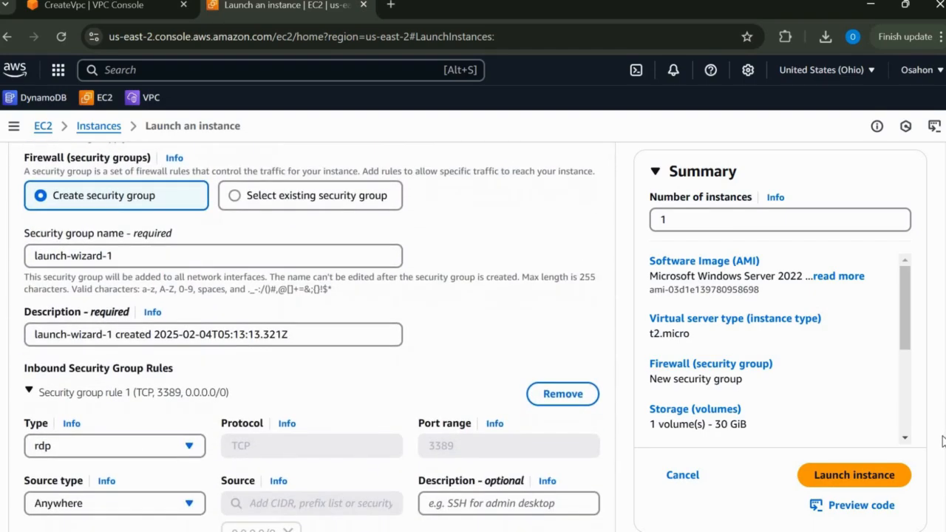
pyautogui.scroll(-2, 82, 428)
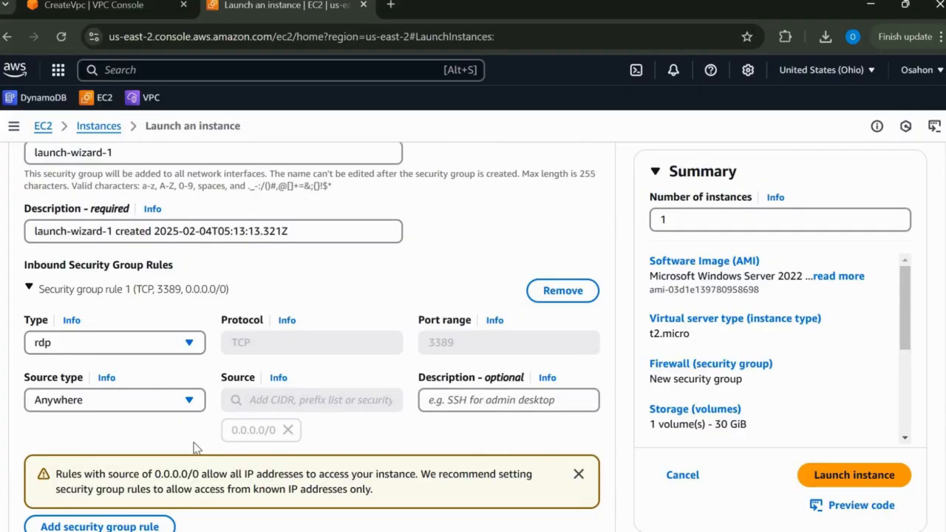
pyautogui.scroll(-2, 109, 440)
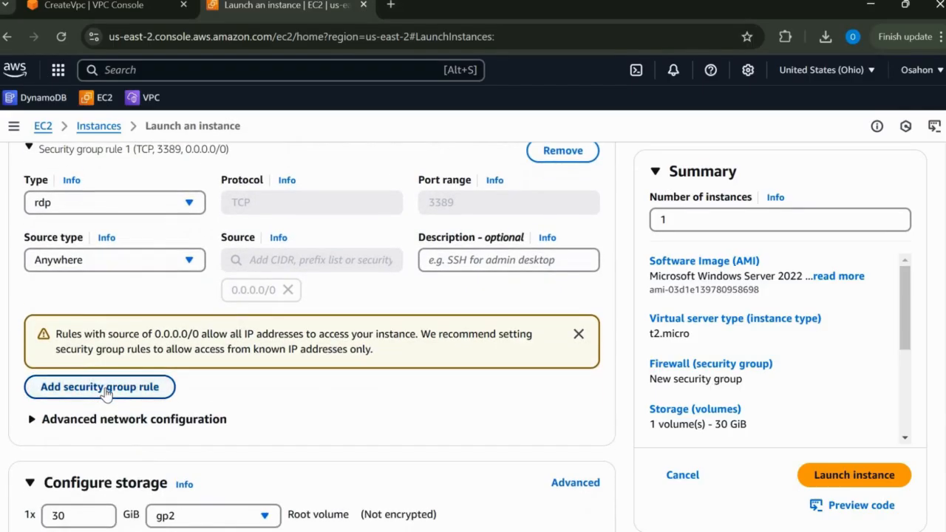
pyautogui.click(157, 387)
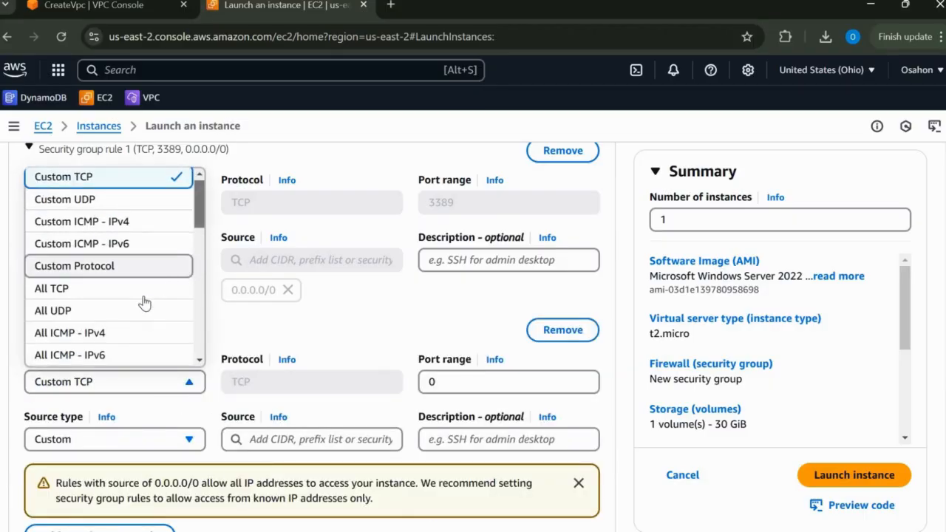
pyautogui.scroll(-4, 144, 303)
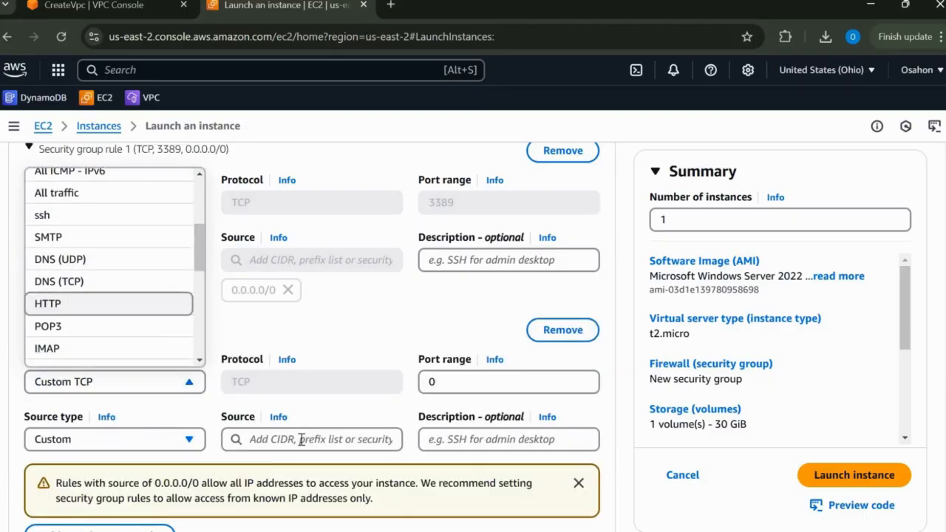
pyautogui.press('Return')
pyautogui.click(194, 440)
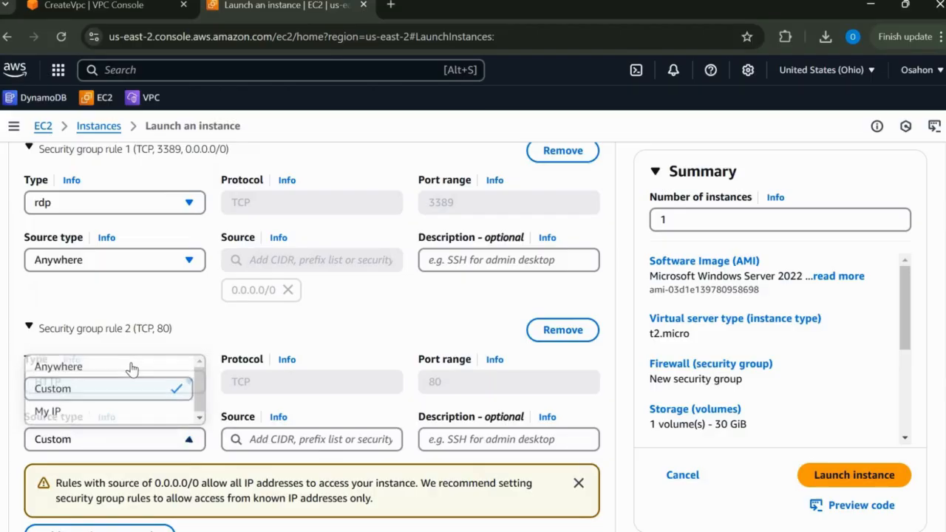
pyautogui.press('Up')
pyautogui.press('Return')
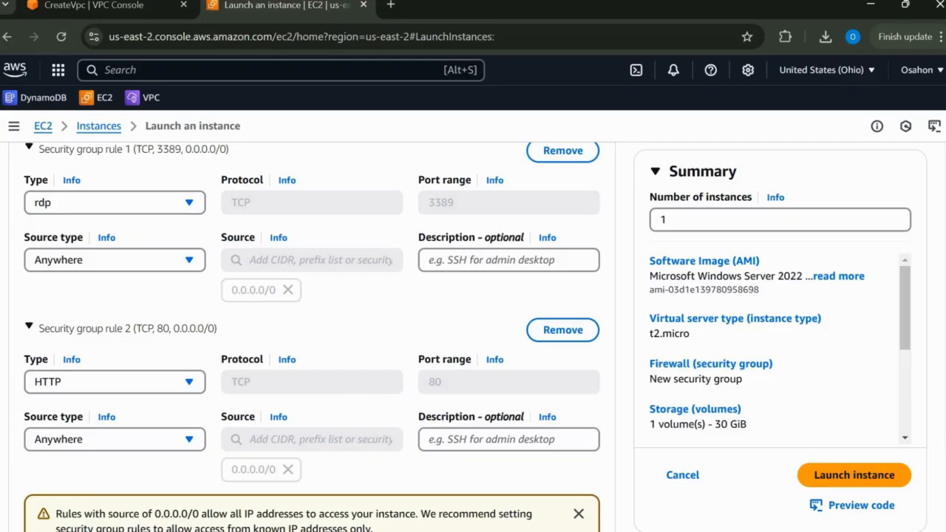
# Add a third inbound security group rule of type HTTPS with the source type Anywhere
pyautogui.click(211, 457)
pyautogui.scroll(-2, 210, 457)
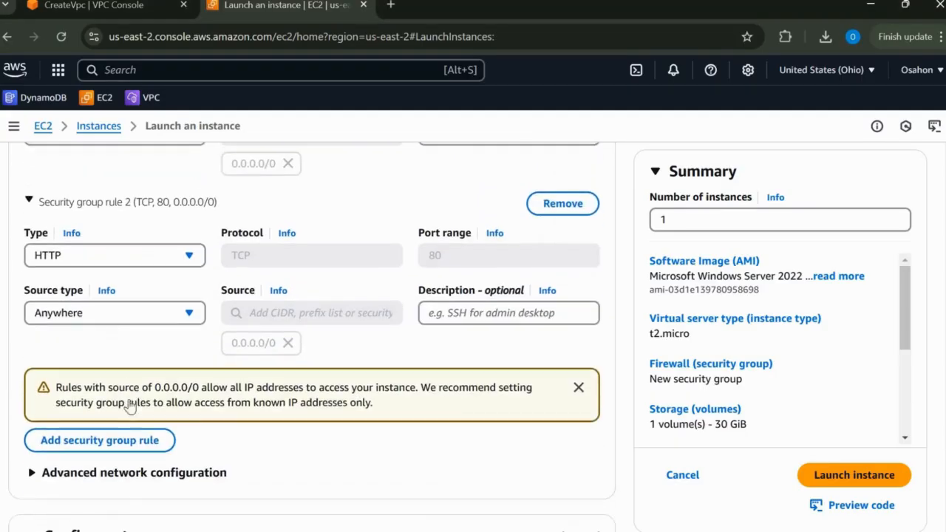
pyautogui.click(154, 400)
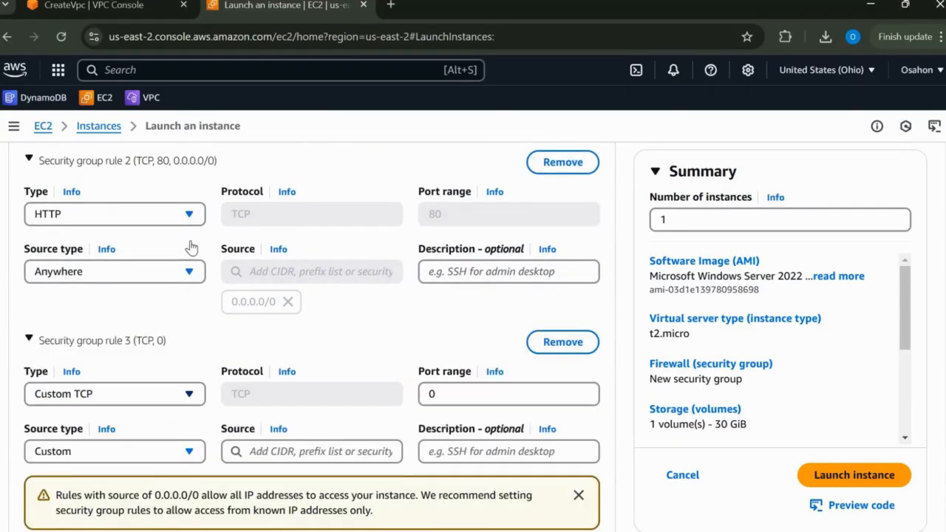
pyautogui.click(154, 399)
pyautogui.scroll(-4, 116, 360)
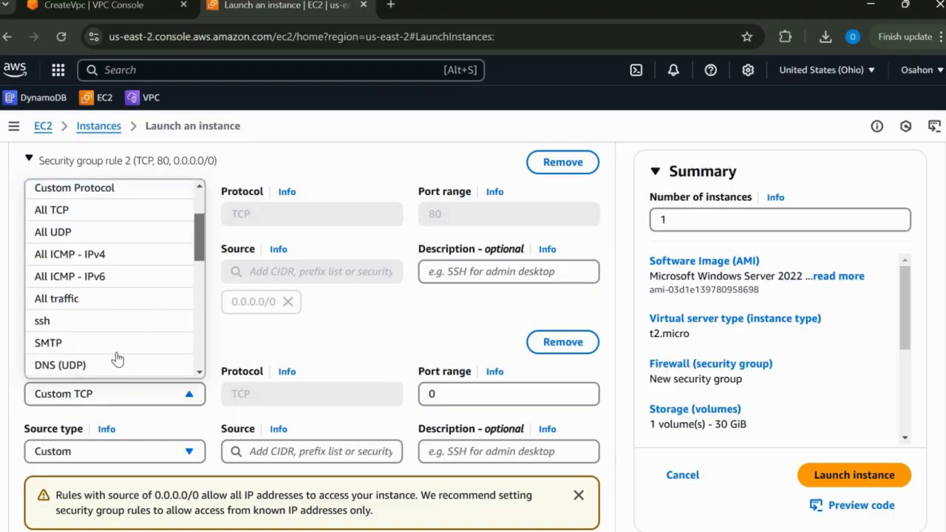
pyautogui.click(116, 354)
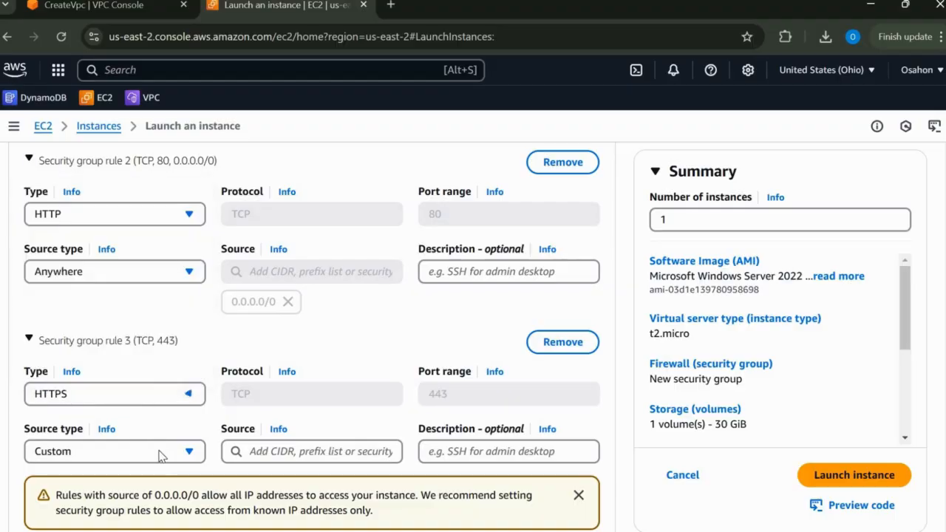
pyautogui.click(160, 452)
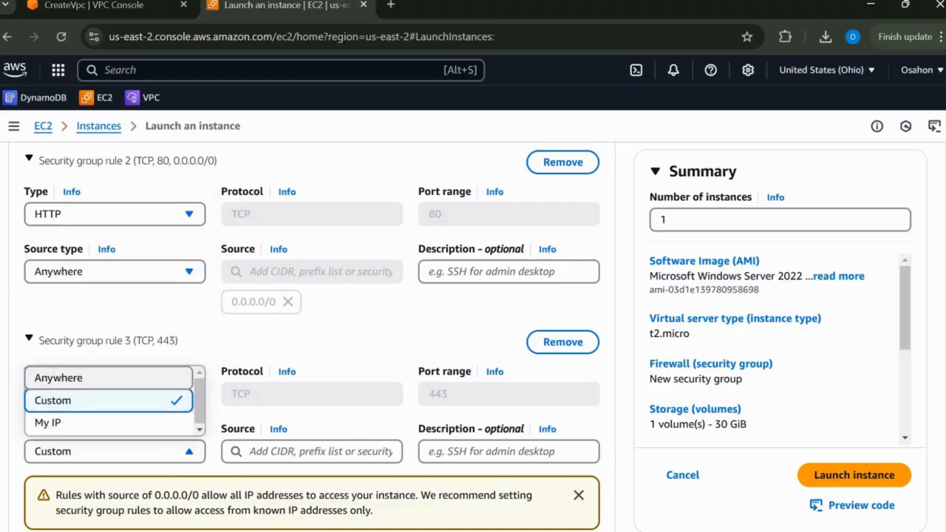
pyautogui.click(109, 377)
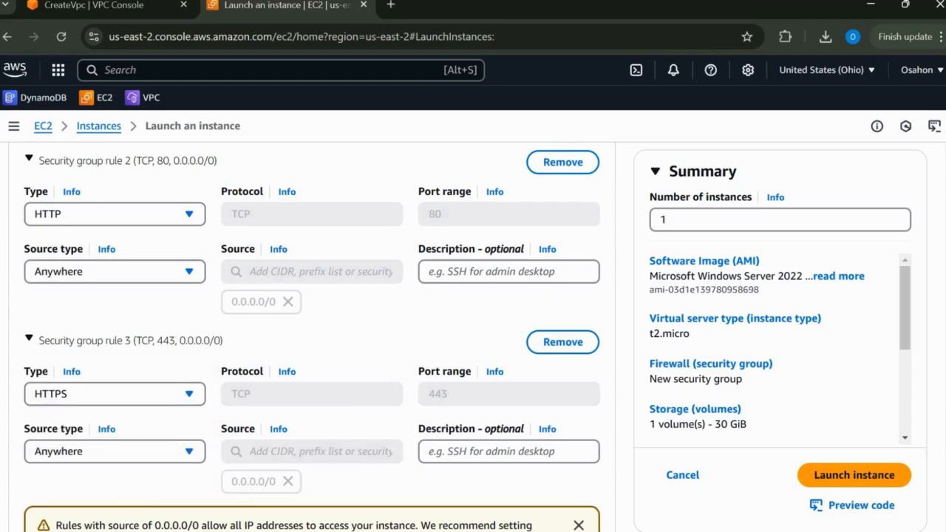
# Launch the configured Windows instance, keeping the default 30 GiB gp2 root volume
pyautogui.scroll(-2, 311, 333)
pyautogui.scroll(-3, 944, 492)
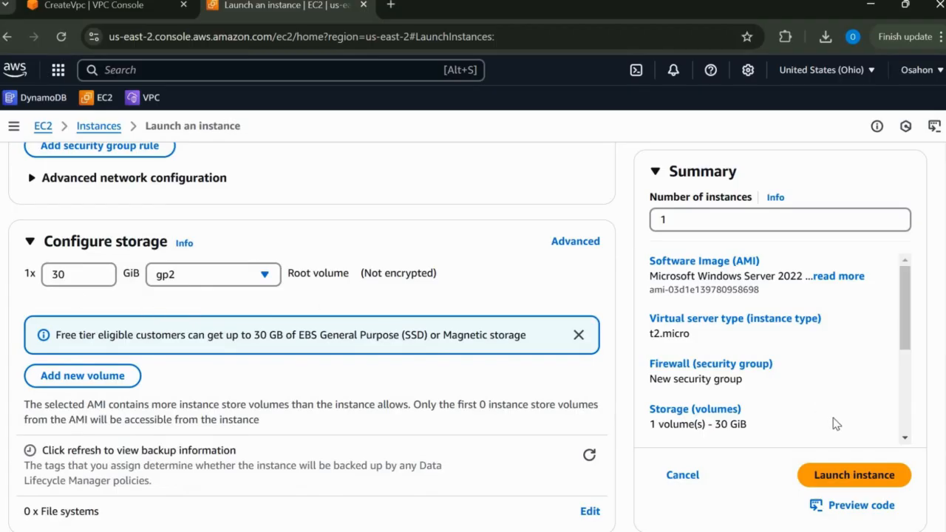
pyautogui.click(842, 481)
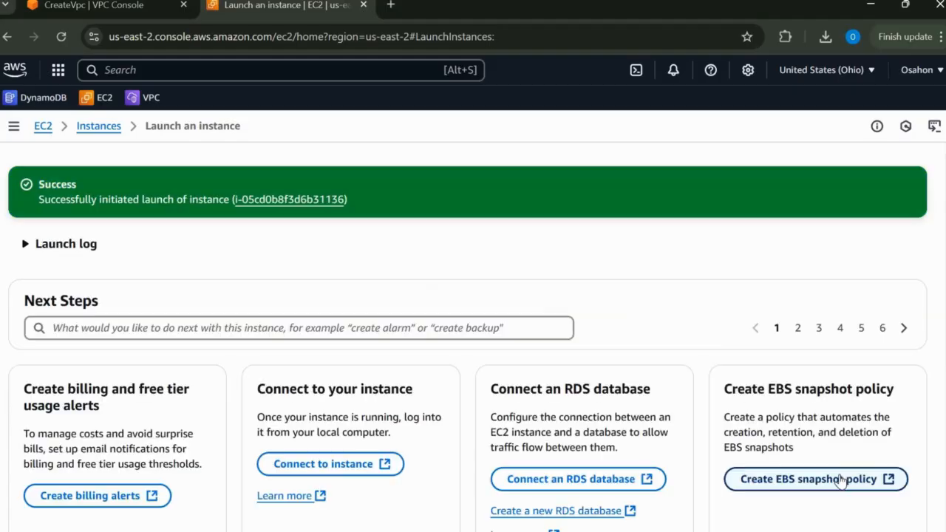
# Return to the instances list and start launching another instance named Win2
pyautogui.click(94, 128)
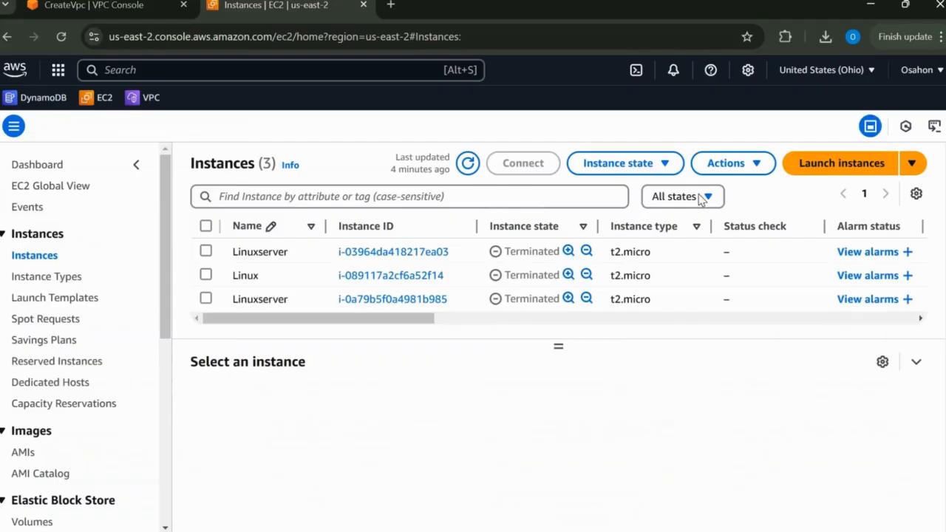
pyautogui.click(829, 170)
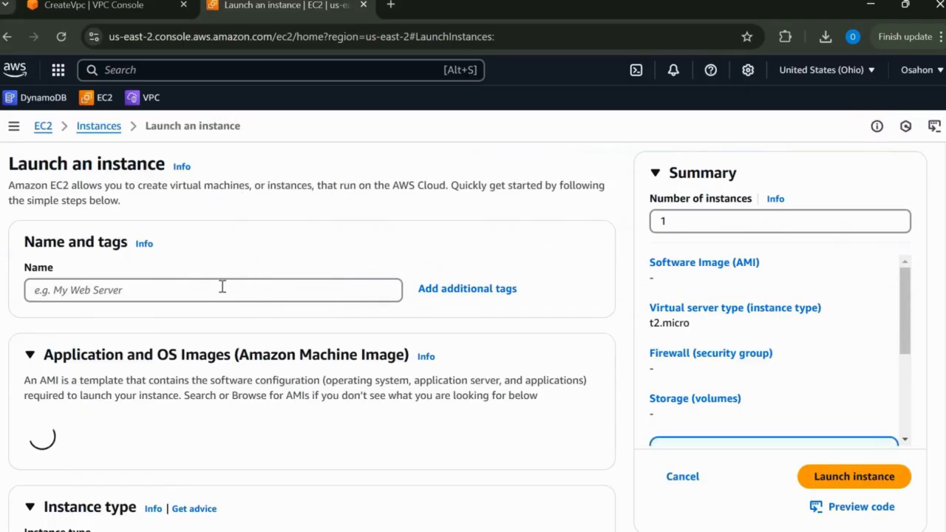
pyautogui.click(218, 290)
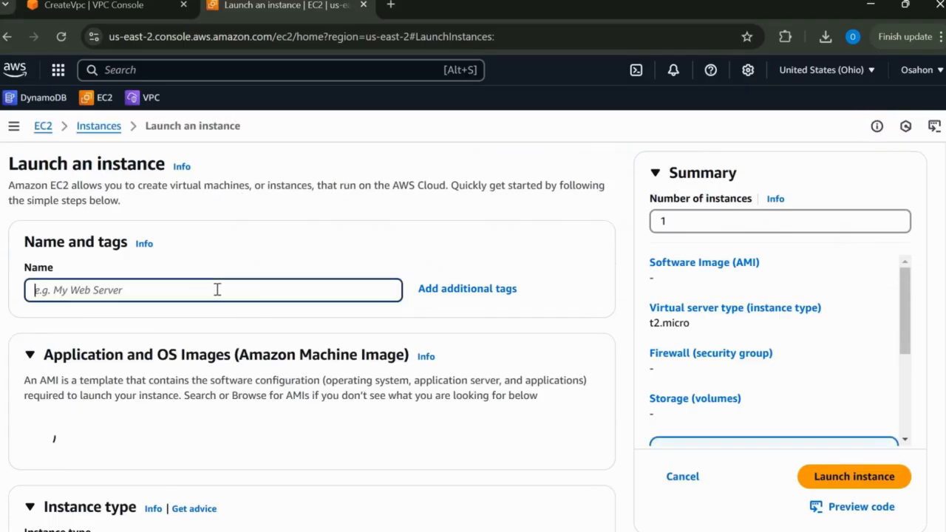
pyautogui.write('Win')
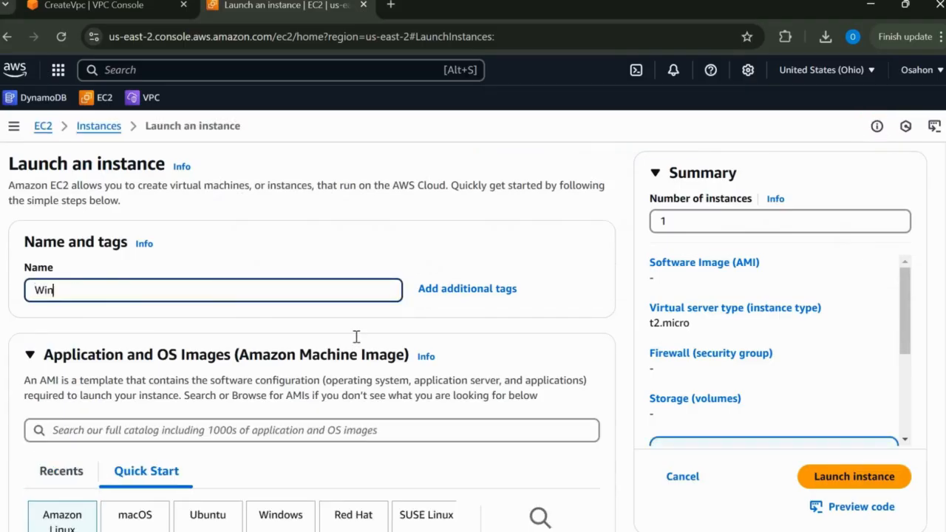
pyautogui.write('2')
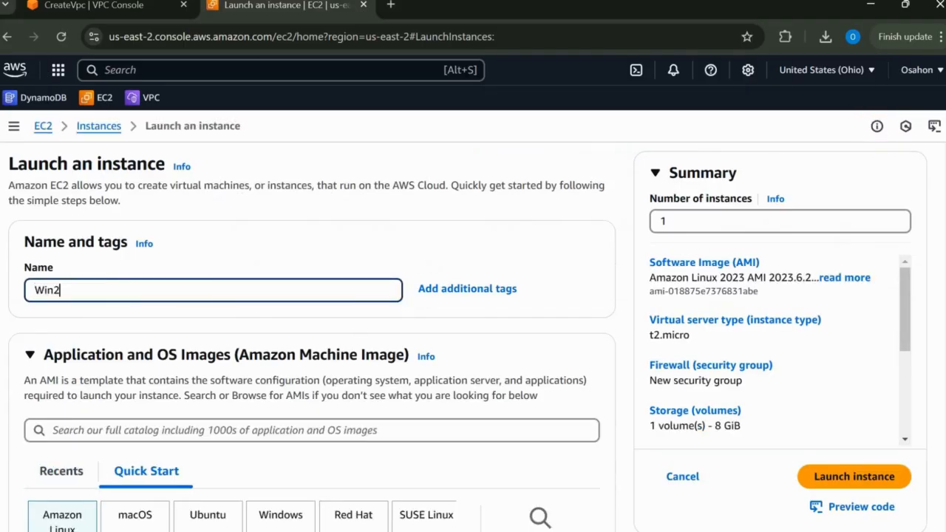
# Choose the Windows quick-start image for Win2 and set its AMI to Microsoft Windows Server 2022 Base
pyautogui.scroll(-3, 288, 349)
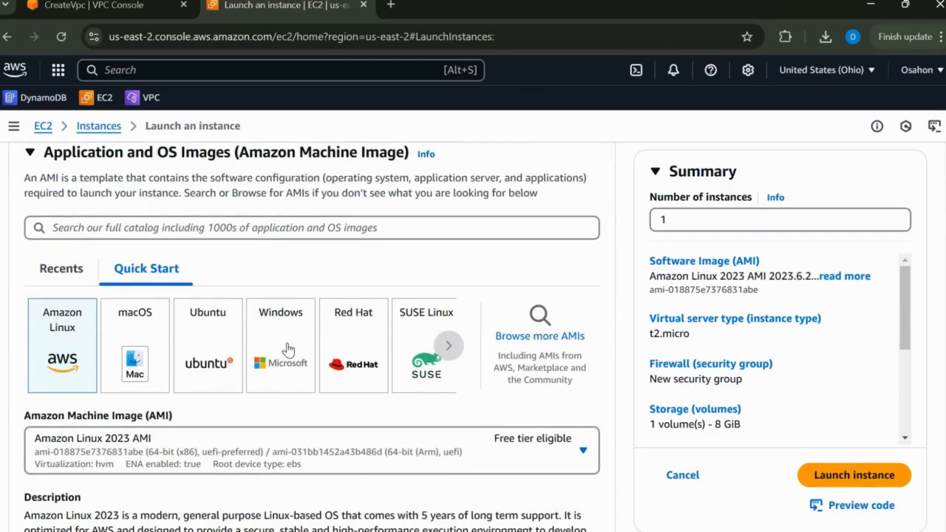
pyautogui.click(288, 350)
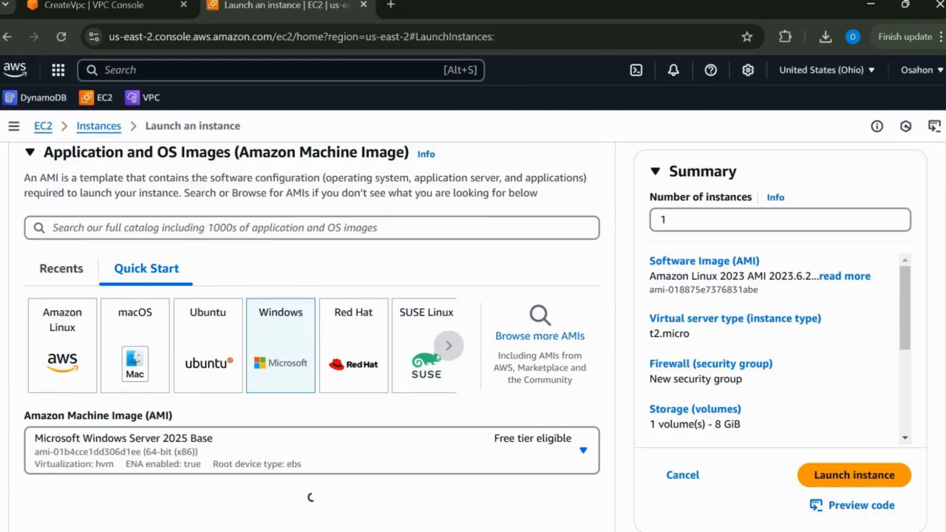
pyautogui.scroll(-3, 591, 214)
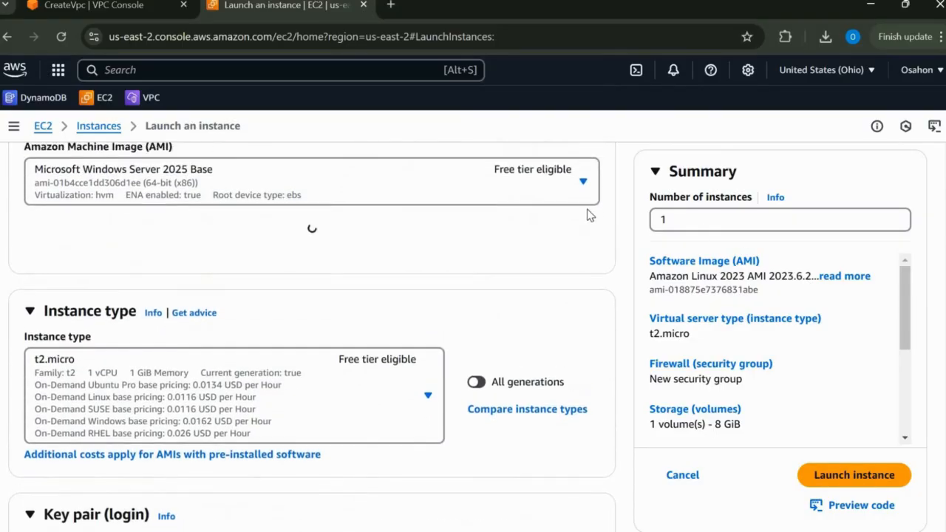
pyautogui.click(584, 211)
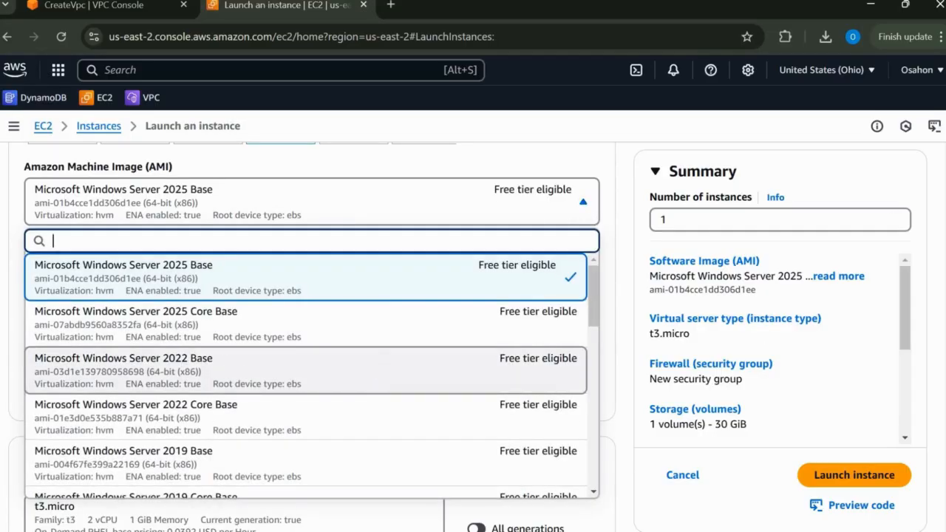
pyautogui.click(296, 370)
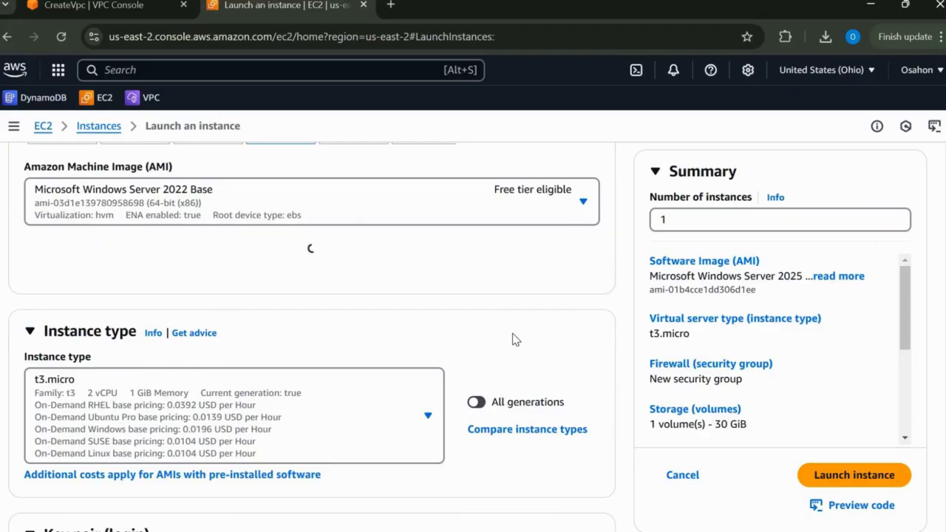
# Select the existing Window key pair for the Win2 instance login
pyautogui.scroll(-5, 380, 296)
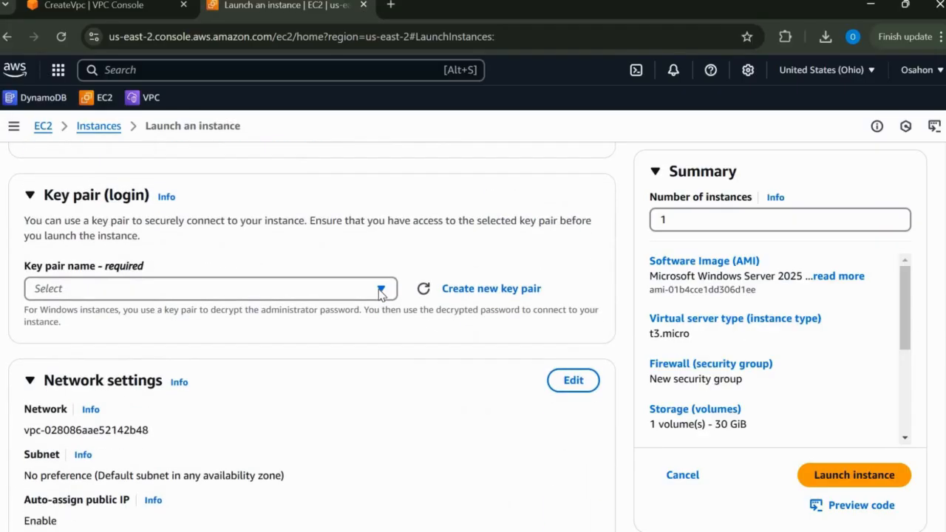
pyautogui.click(379, 417)
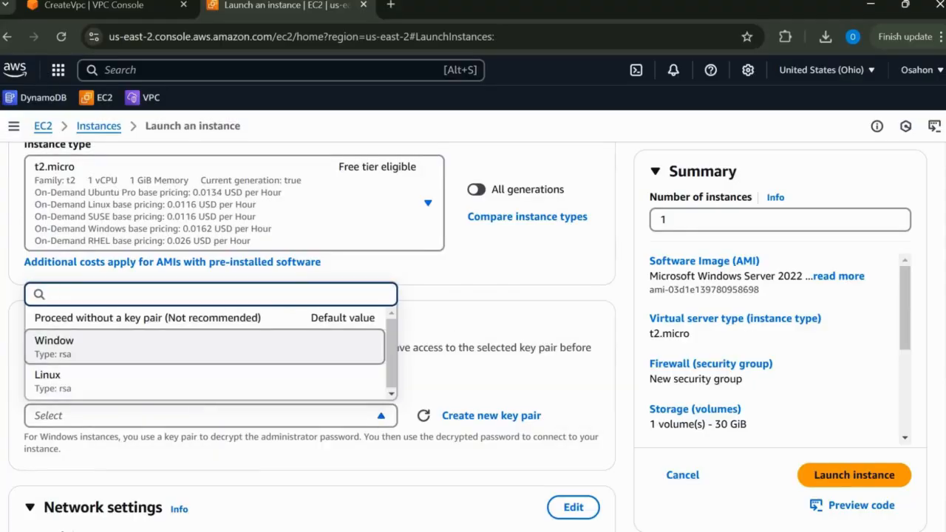
pyautogui.click(204, 346)
pyautogui.scroll(-5, 575, 177)
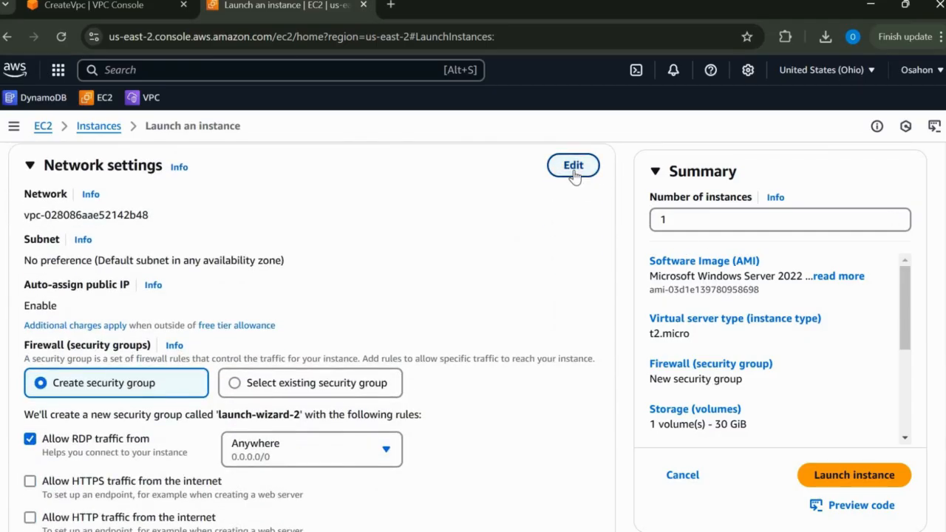
# Edit the Win2 network settings to use the Unique VPC (192.168.1.0/24) and the Public2a subnet
pyautogui.click(573, 168)
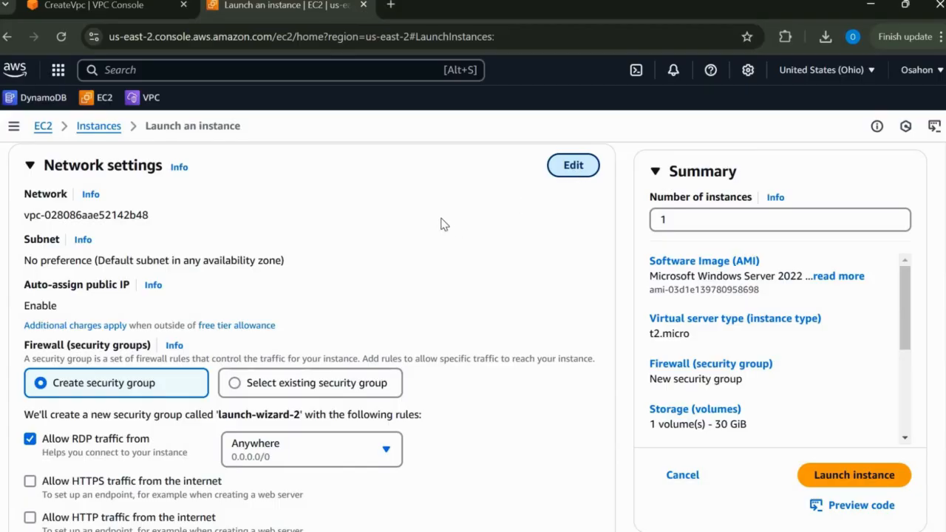
pyautogui.click(349, 231)
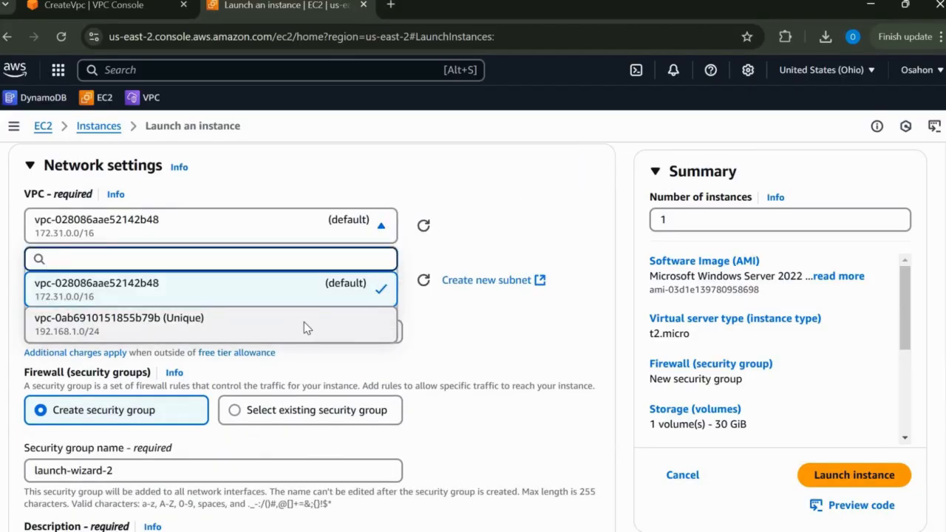
pyautogui.click(307, 328)
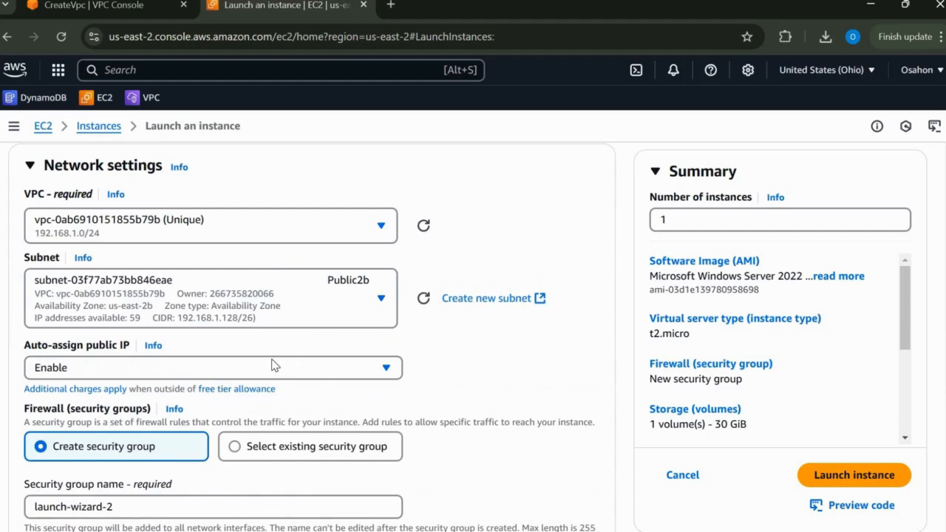
pyautogui.click(381, 302)
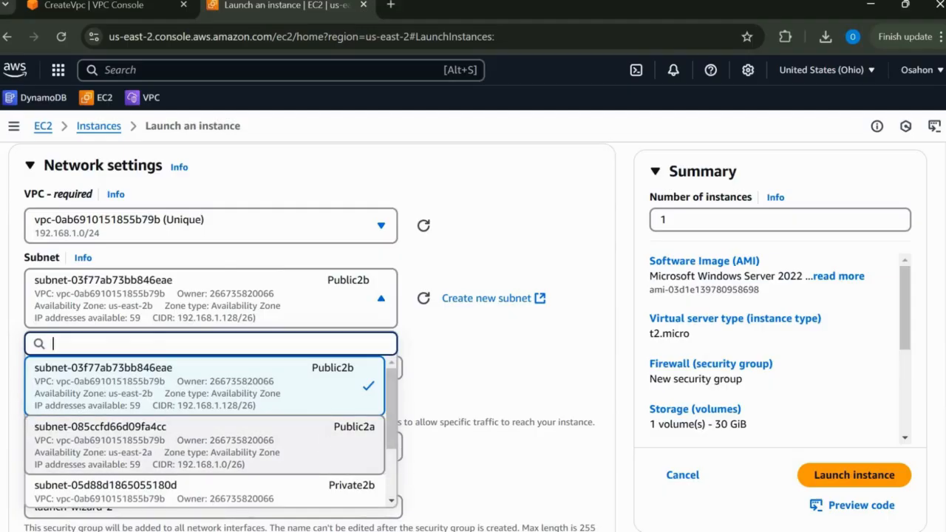
pyautogui.click(100, 441)
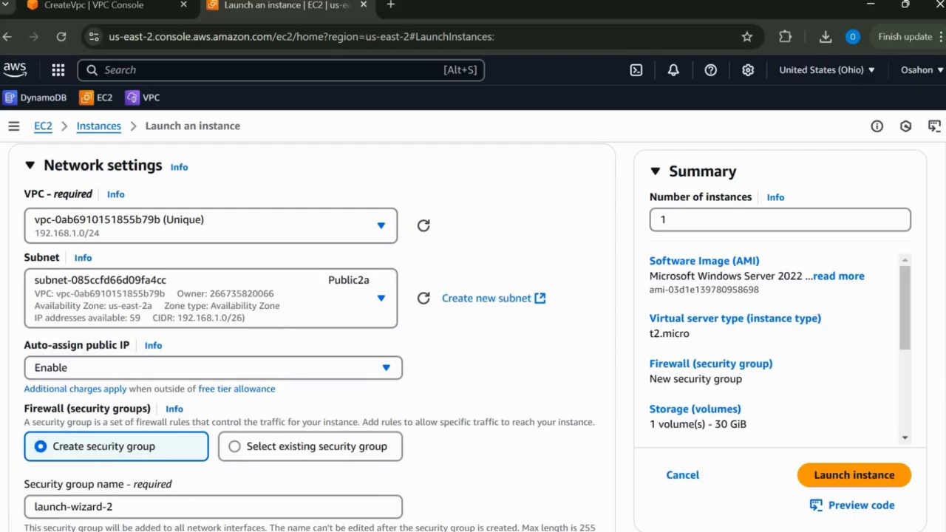
# Choose to create a new security group for Win2 and name it Window
pyautogui.scroll(-3, 312, 337)
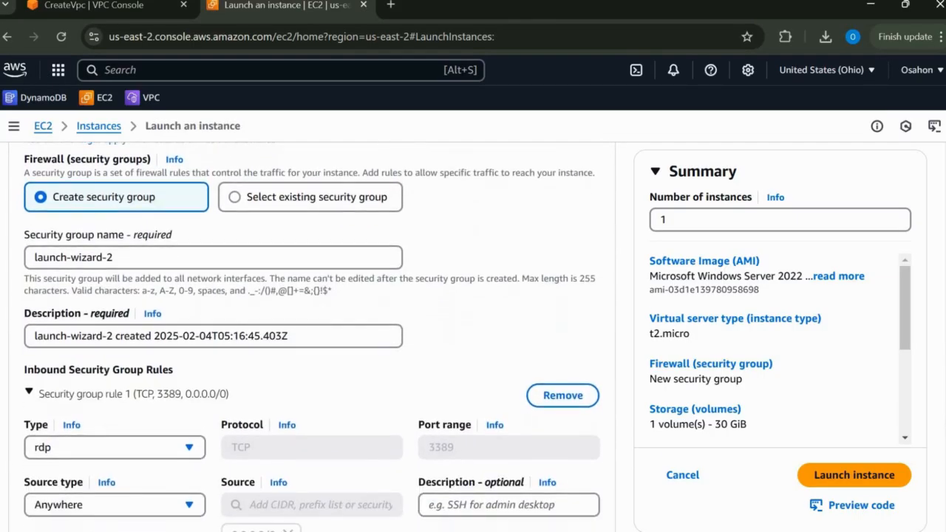
pyautogui.scroll(-1, 227, 252)
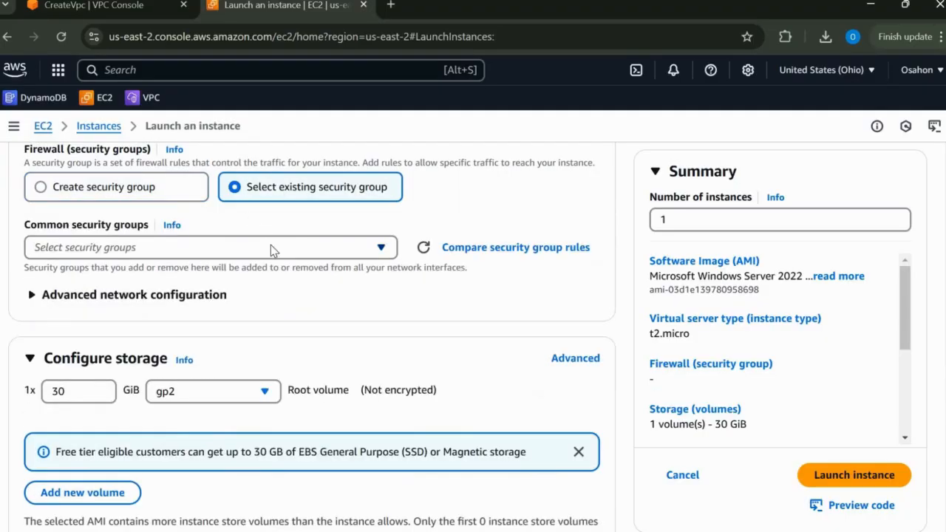
pyautogui.click(270, 247)
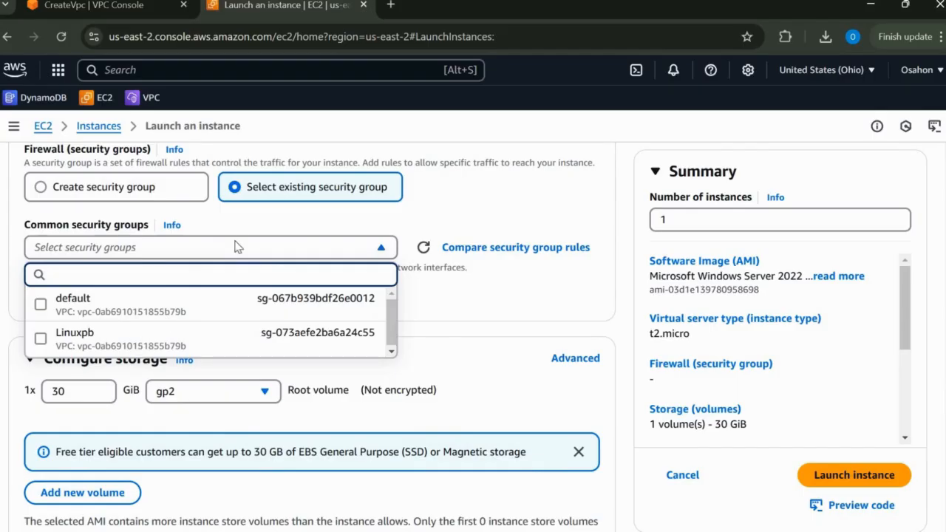
pyautogui.click(142, 192)
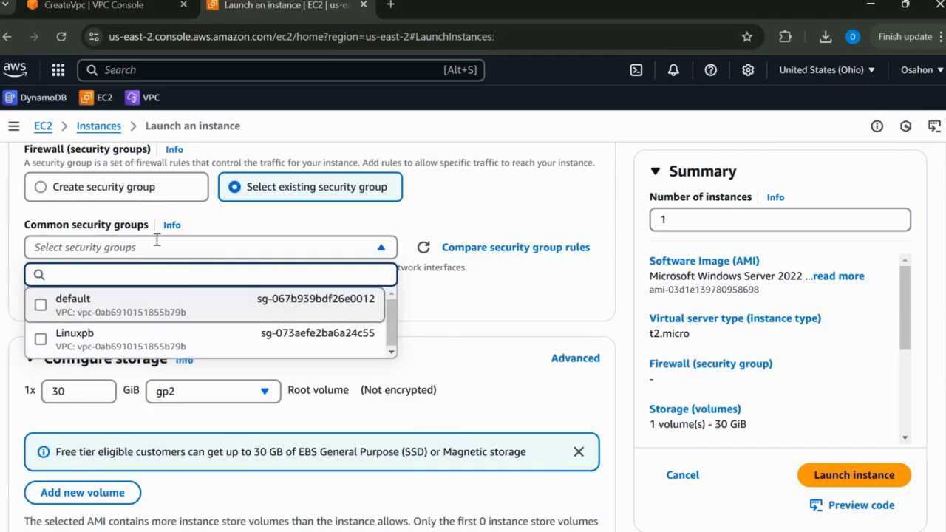
pyautogui.tripleClick(213, 248)
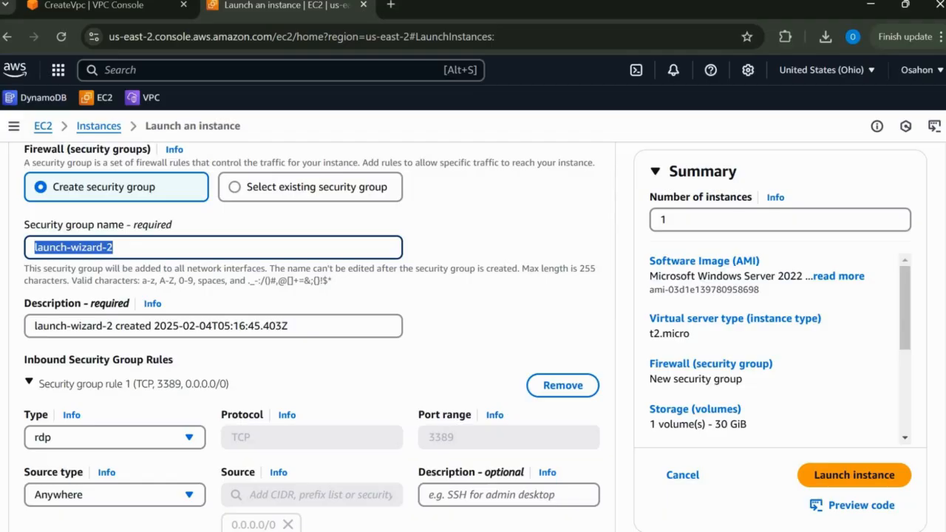
pyautogui.write('W')
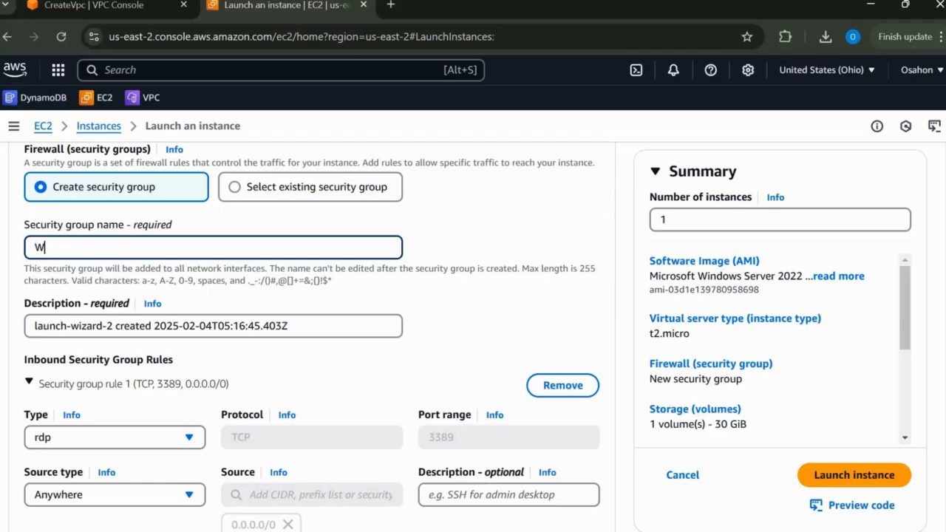
pyautogui.write('indow')
# Add an inbound security group rule of type HTTP with the source type Anywhere
pyautogui.scroll(-4, 141, 374)
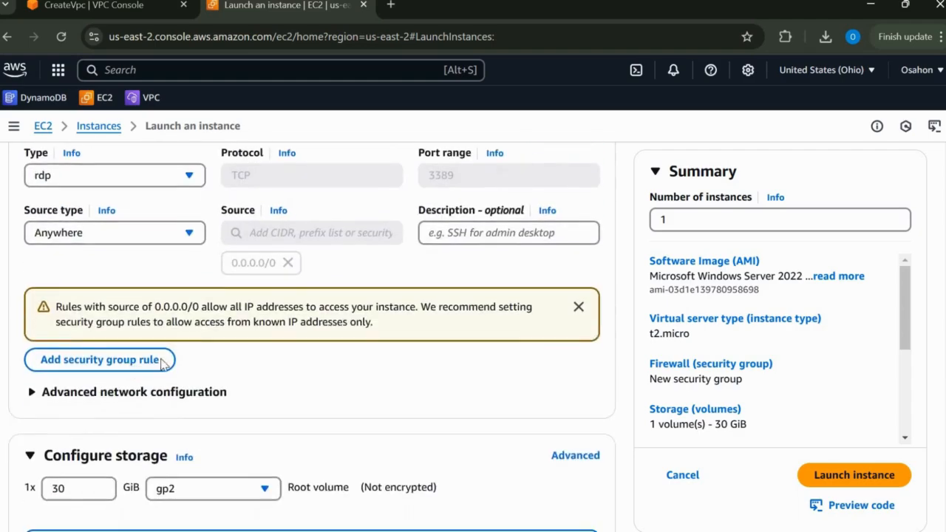
pyautogui.click(181, 359)
pyautogui.click(148, 355)
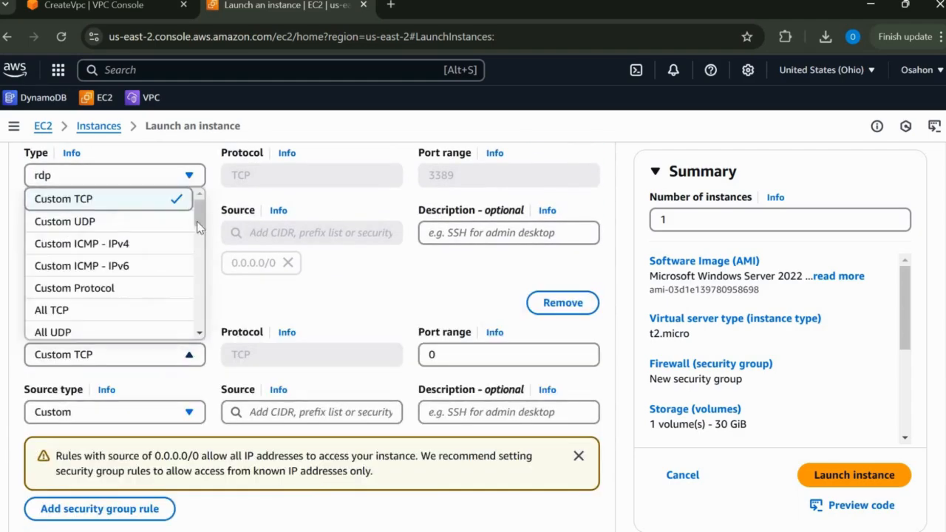
pyautogui.scroll(-2, 194, 254)
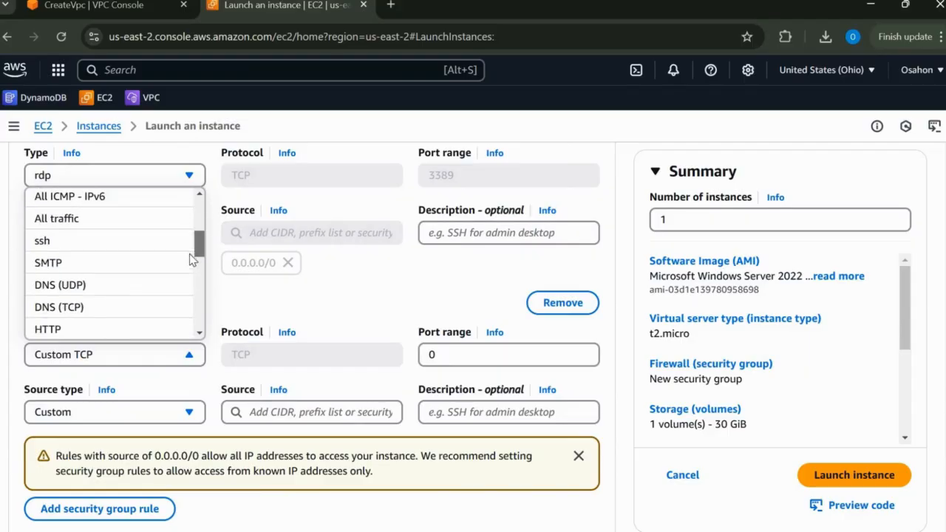
pyautogui.scroll(-1, 143, 310)
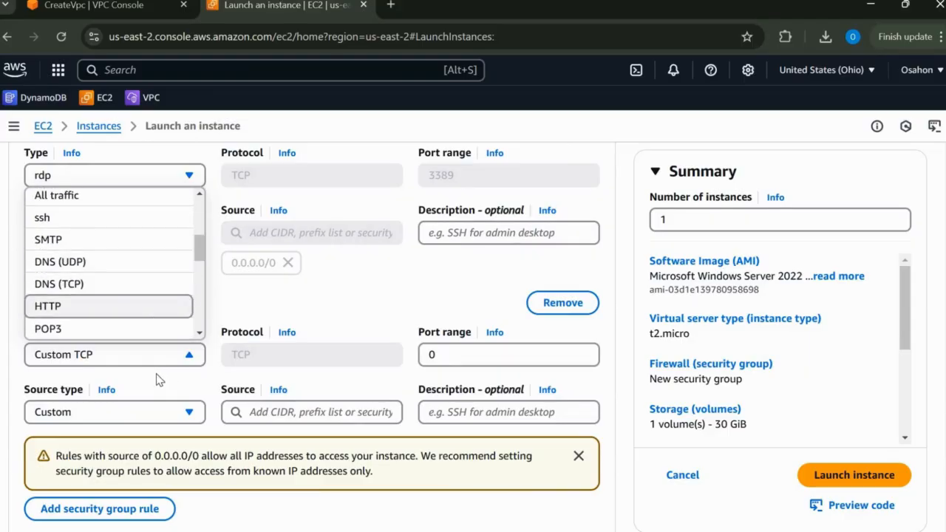
pyautogui.click(140, 307)
pyautogui.click(184, 411)
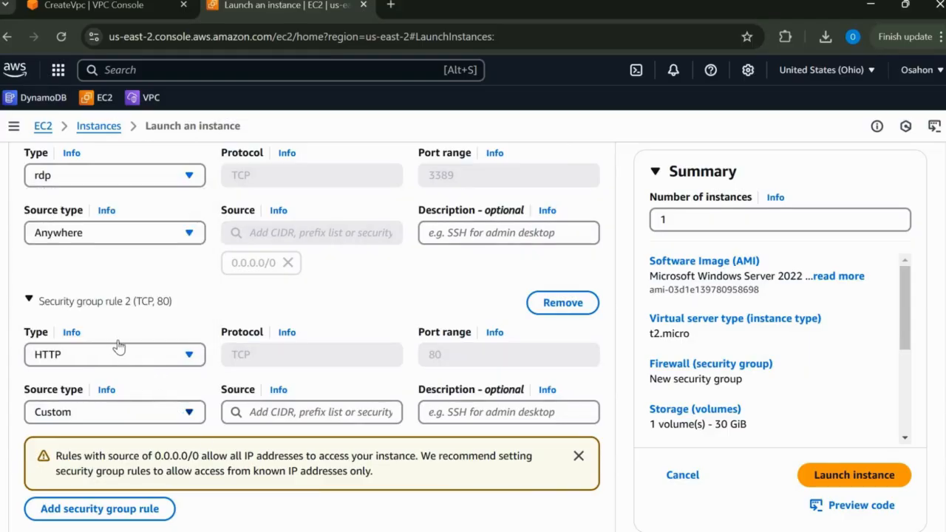
pyautogui.click(59, 339)
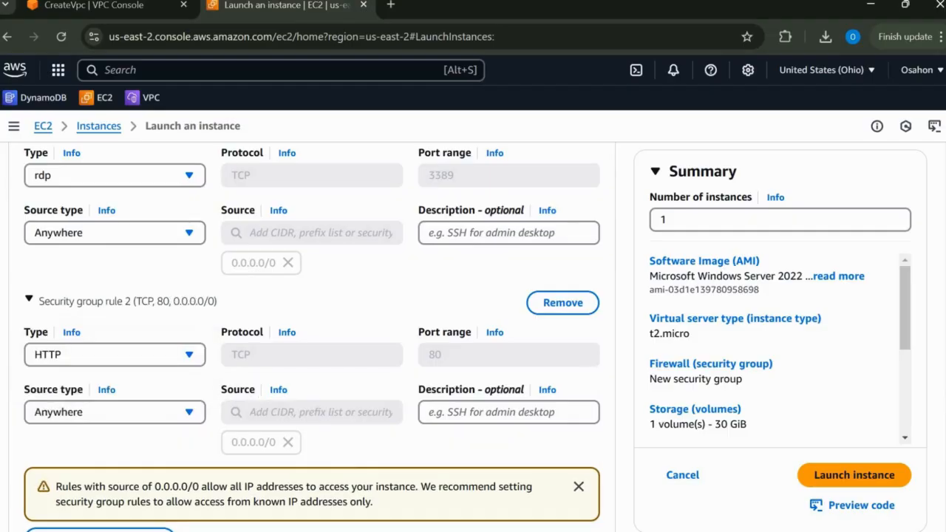
# Add another inbound security group rule of type HTTPS with the source type Anywhere
pyautogui.scroll(-2, 458, 395)
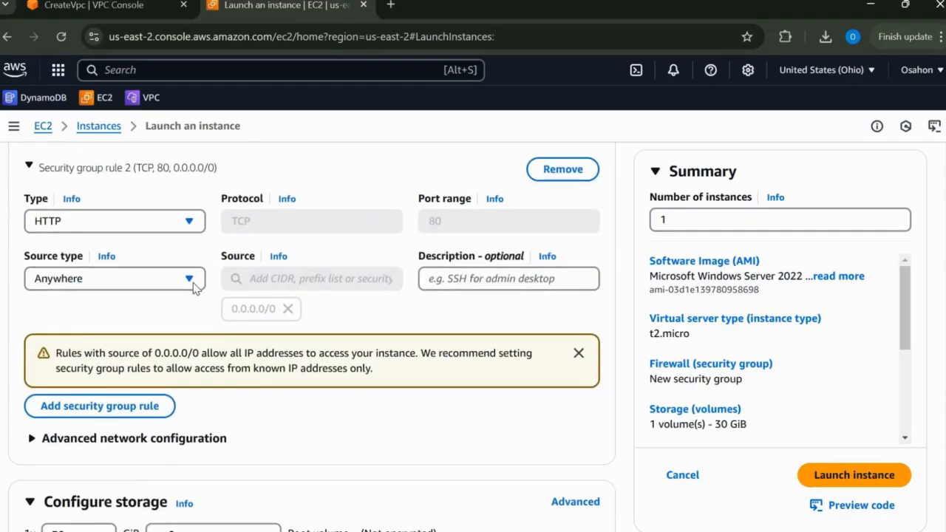
pyautogui.click(120, 409)
pyautogui.click(171, 403)
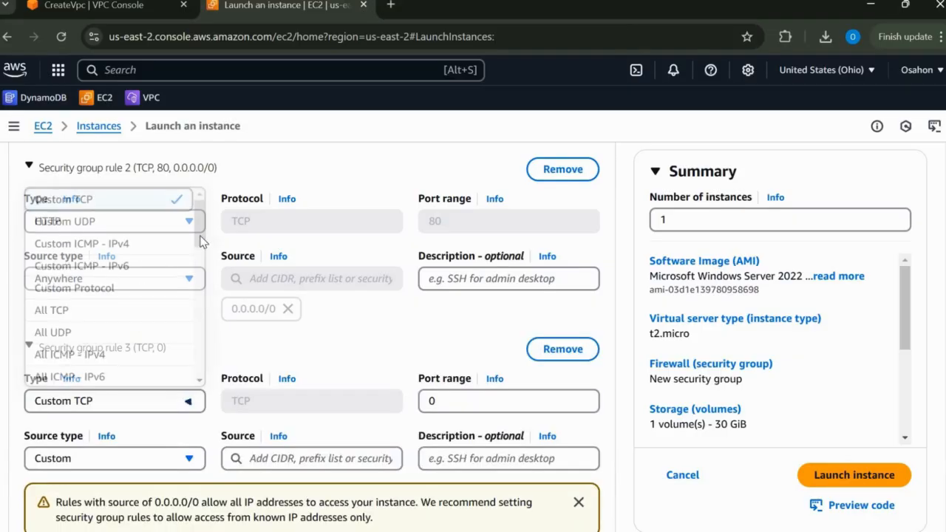
pyautogui.scroll(-4, 190, 289)
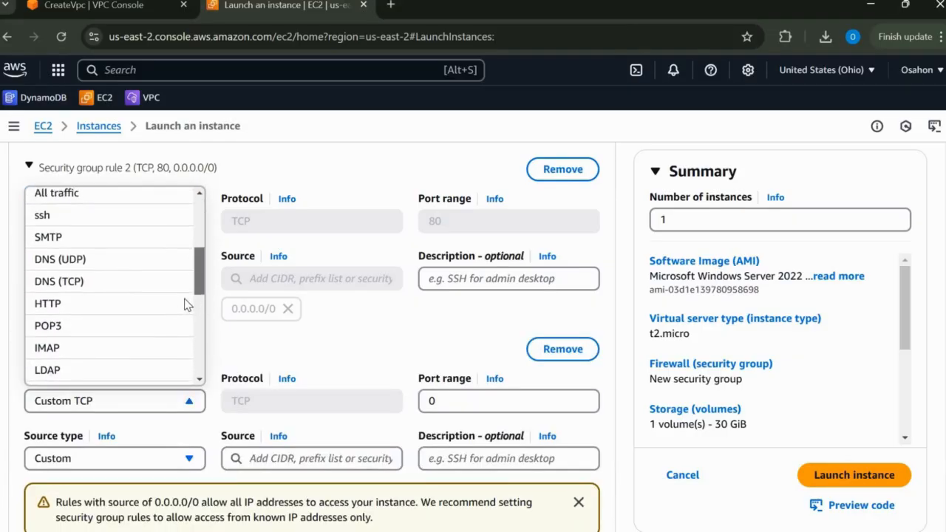
pyautogui.scroll(-1, 144, 337)
pyautogui.click(144, 334)
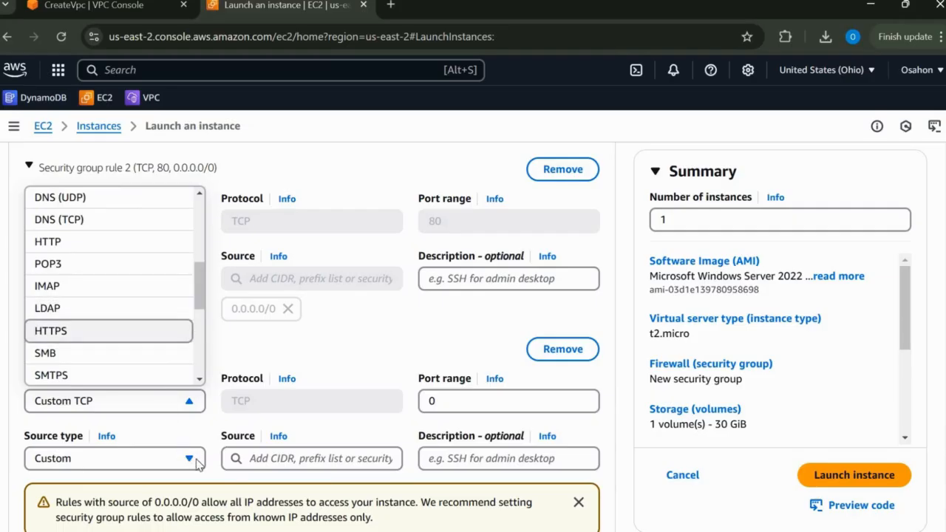
pyautogui.click(145, 457)
pyautogui.click(144, 388)
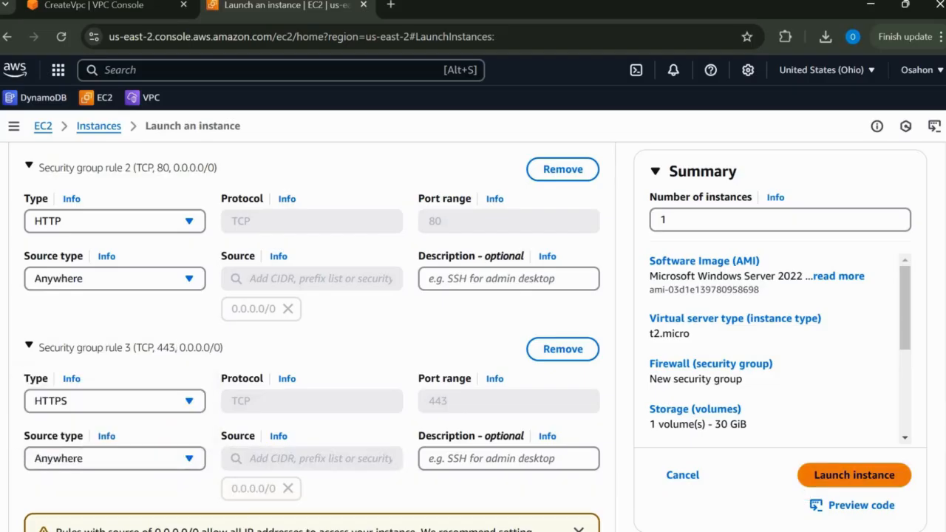
# Launch the Win2 instance with the default 30 GiB gp2 root volume and return to the instances list
pyautogui.scroll(-4, 312, 337)
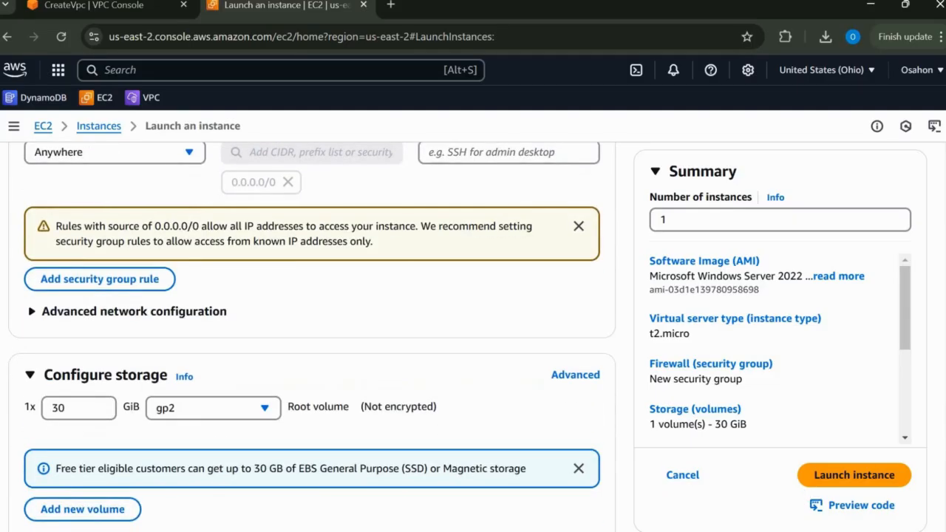
pyautogui.scroll(-3, 845, 454)
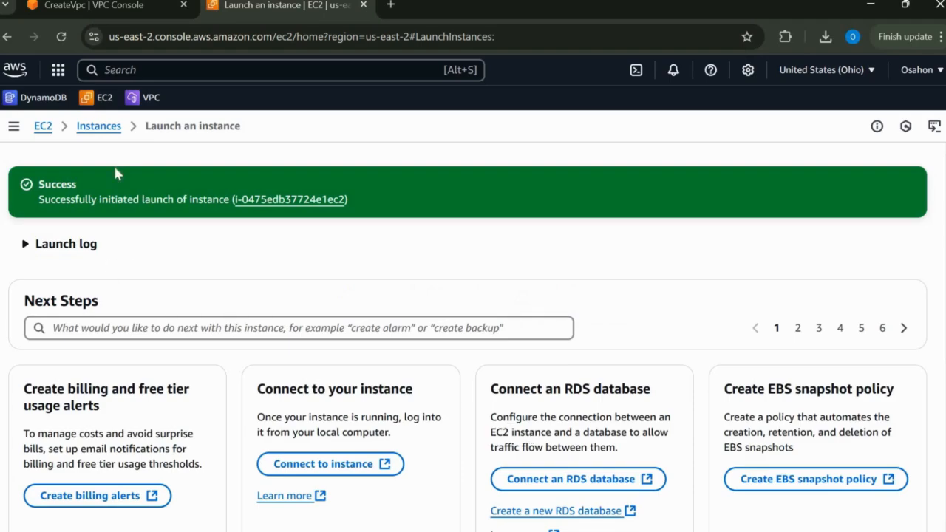
pyautogui.click(101, 131)
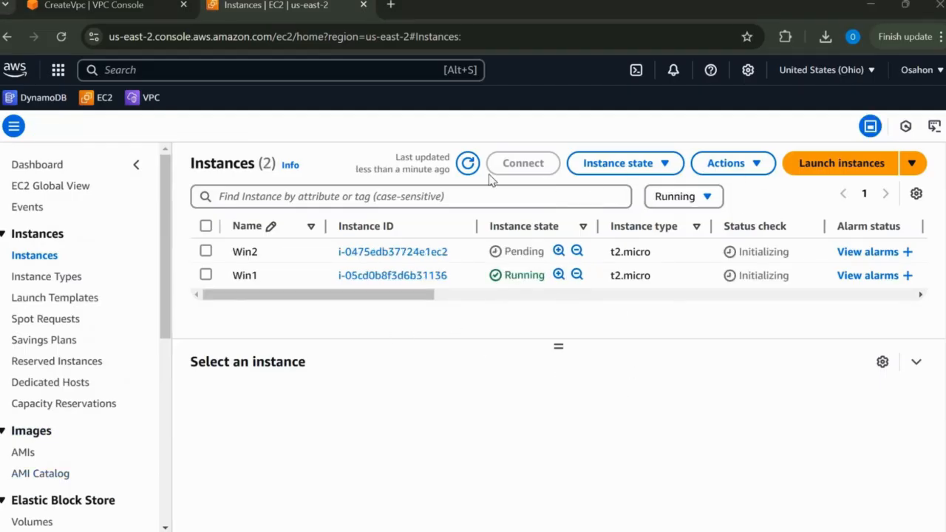
# Refresh the instances list and check the state, status checks and availability zone of Win1 and Win2
pyautogui.click(467, 163)
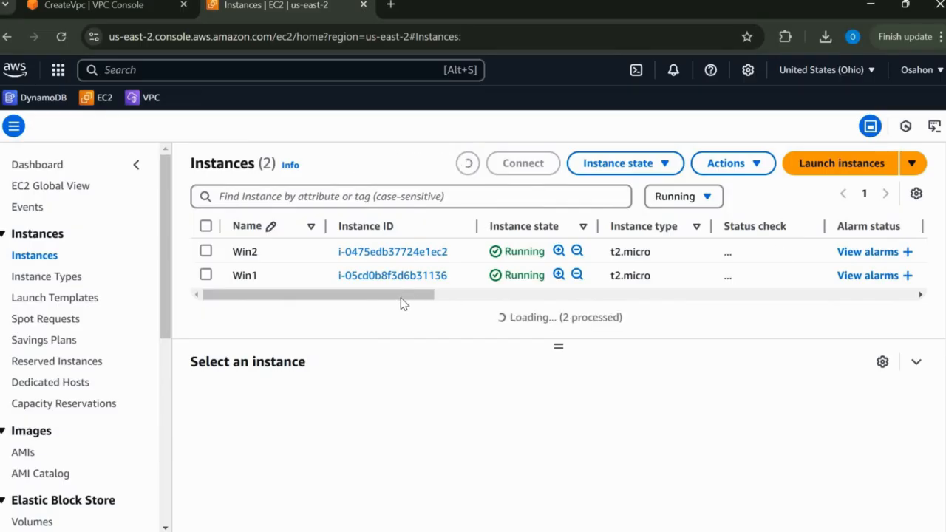
pyautogui.hscroll(3, 650, 269)
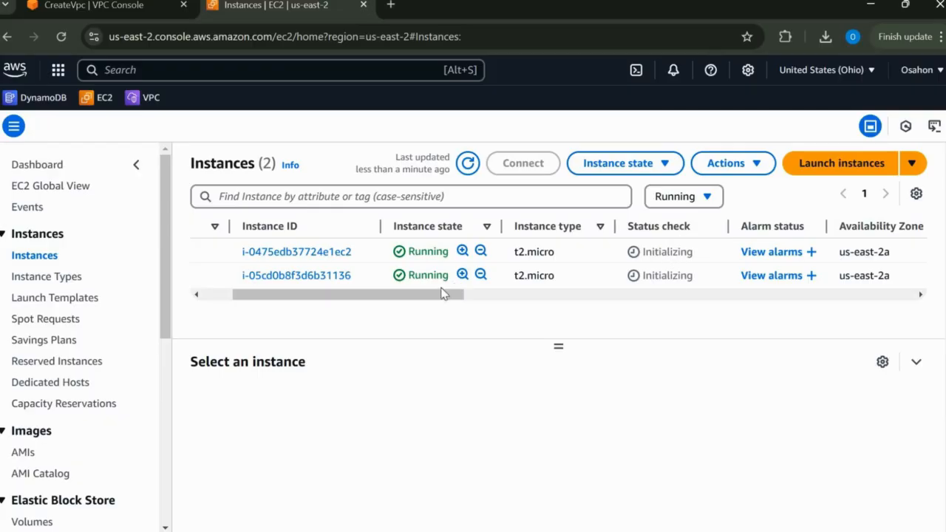
pyautogui.moveTo(390, 294); pyautogui.dragTo(365, 385)
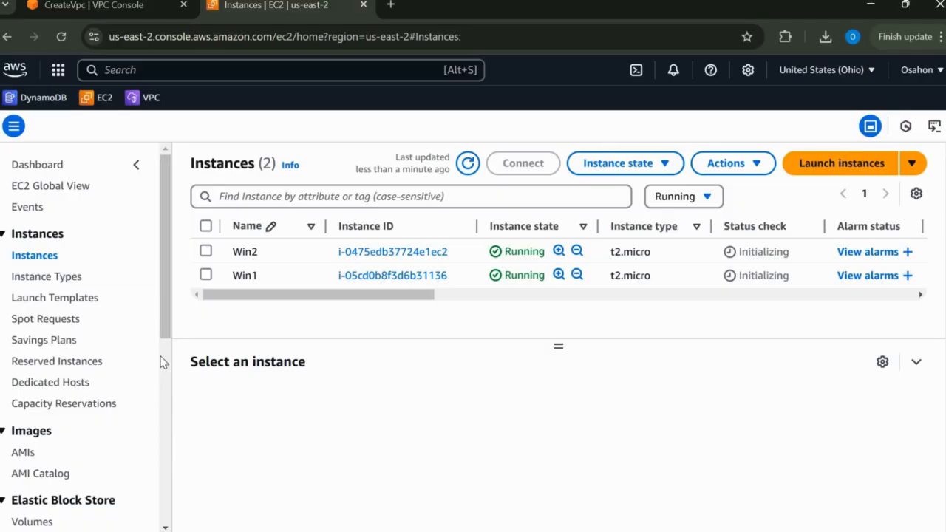
pyautogui.scroll(-3, 158, 439)
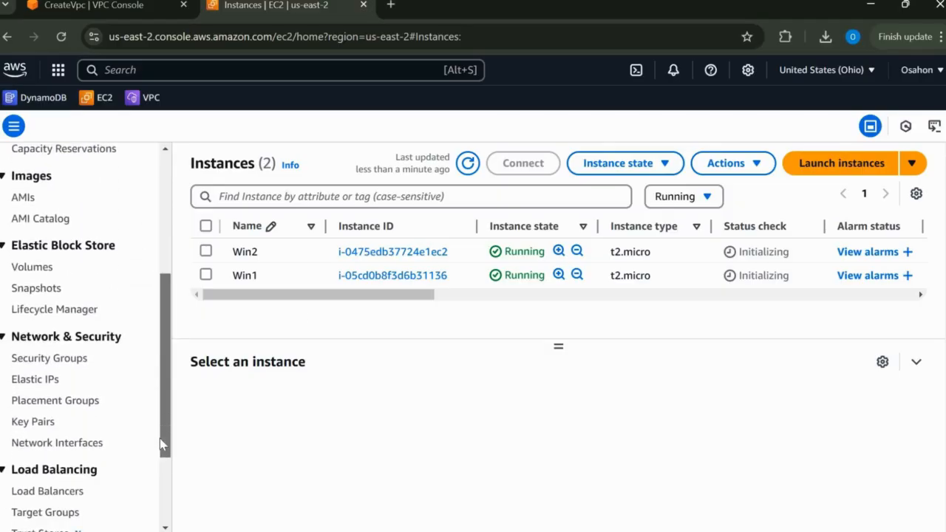
pyautogui.scroll(-1, 159, 443)
pyautogui.scroll(4, 175, 244)
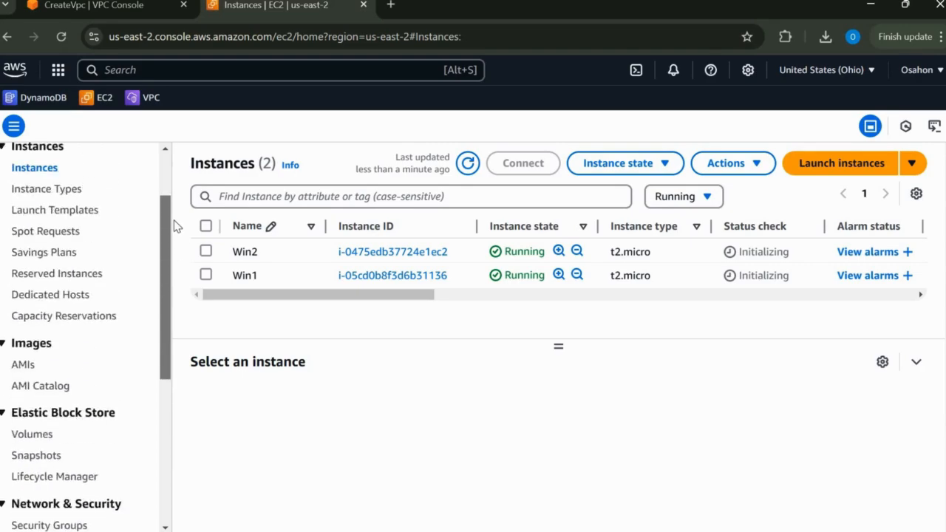
pyautogui.scroll(2, 175, 226)
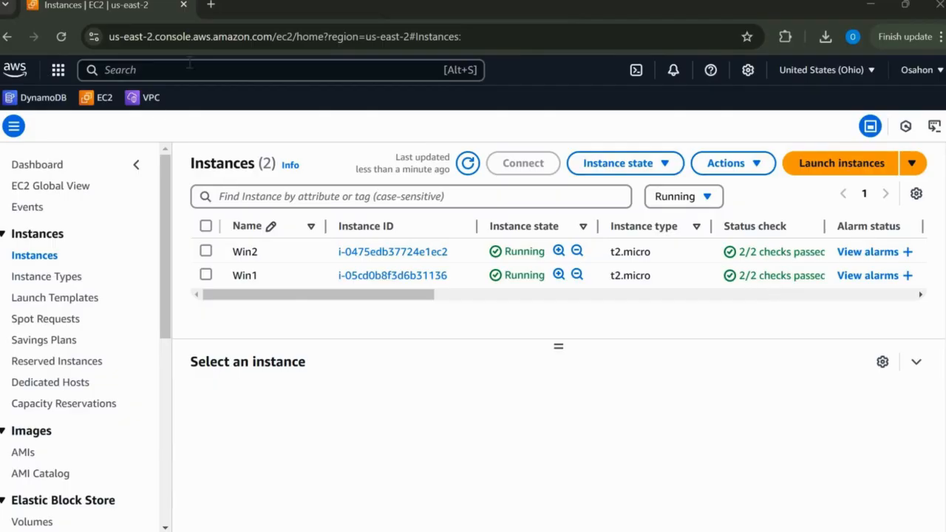
# Duplicate the EC2 instances browser tab and open the VPC console in the copy
pyautogui.rightClick(159, 11)
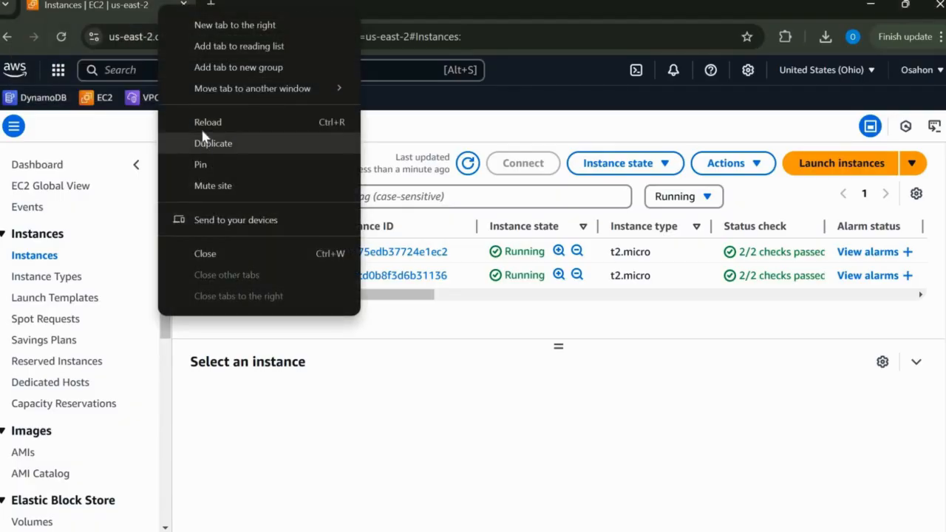
pyautogui.click(207, 146)
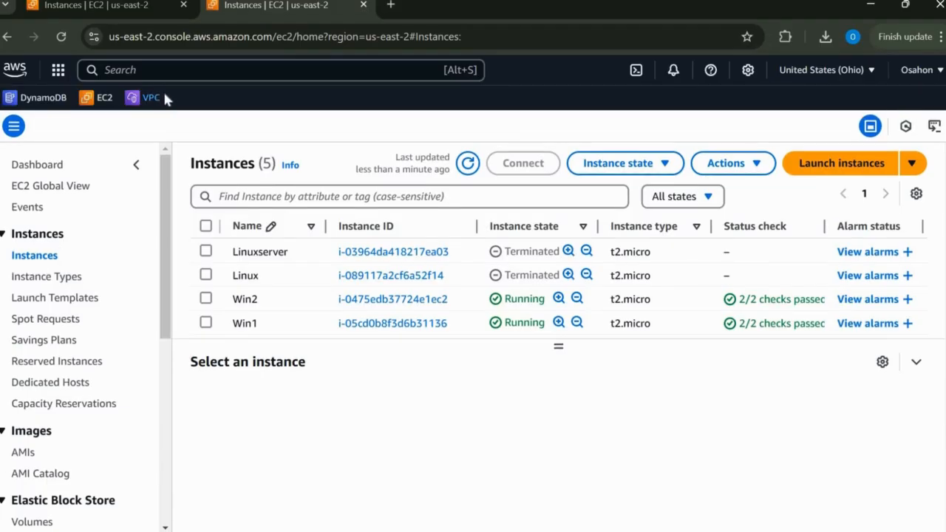
pyautogui.click(161, 98)
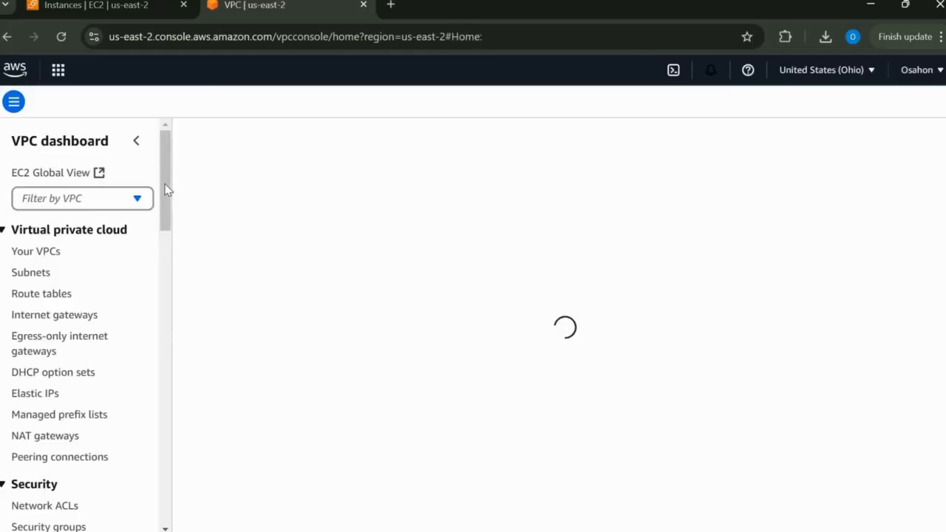
pyautogui.scroll(-4, 163, 295)
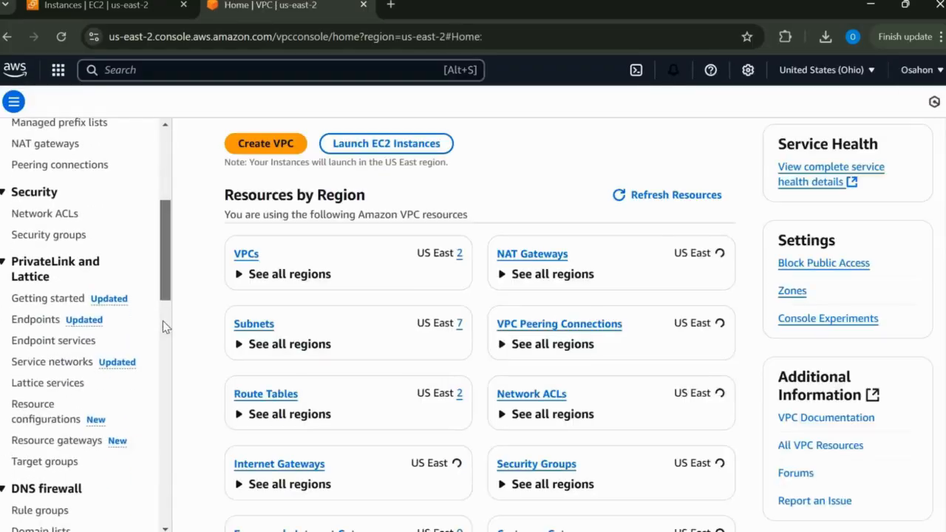
# Start creating a transit gateway with the name tag Uniquetgw and the description Demo
pyautogui.scroll(-5, 163, 355)
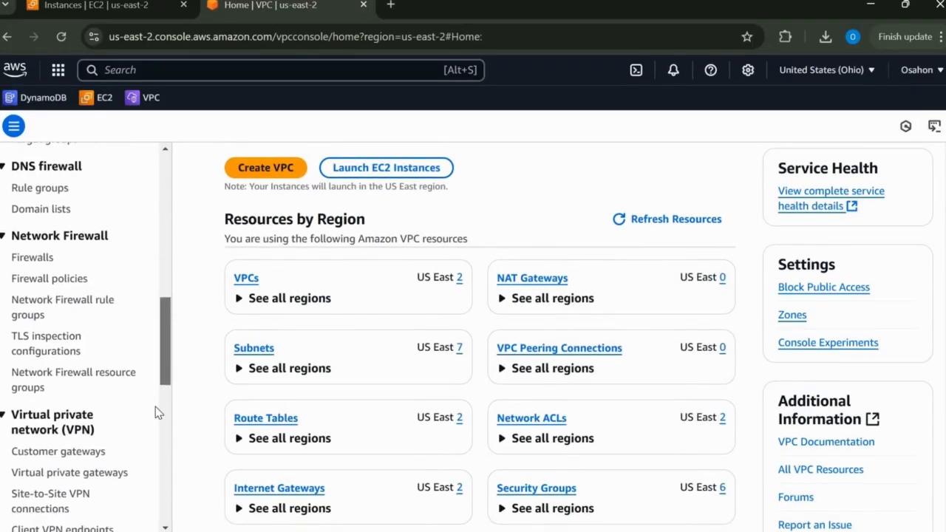
pyautogui.scroll(-4, 122, 425)
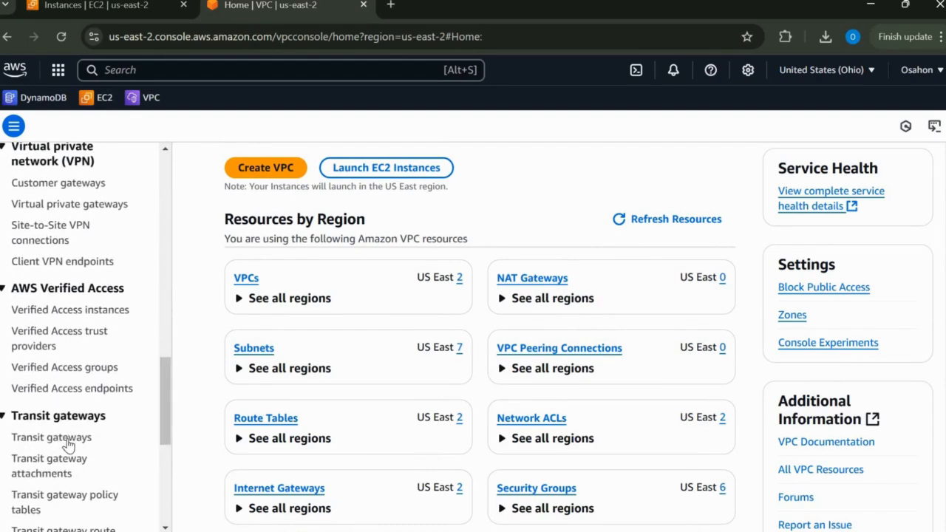
pyautogui.click(68, 442)
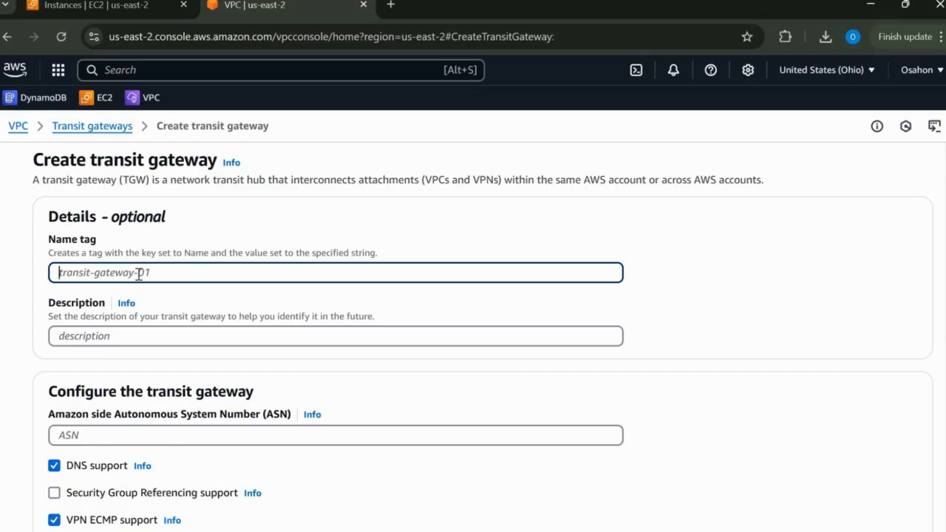
pyautogui.write('Uniquetgw')
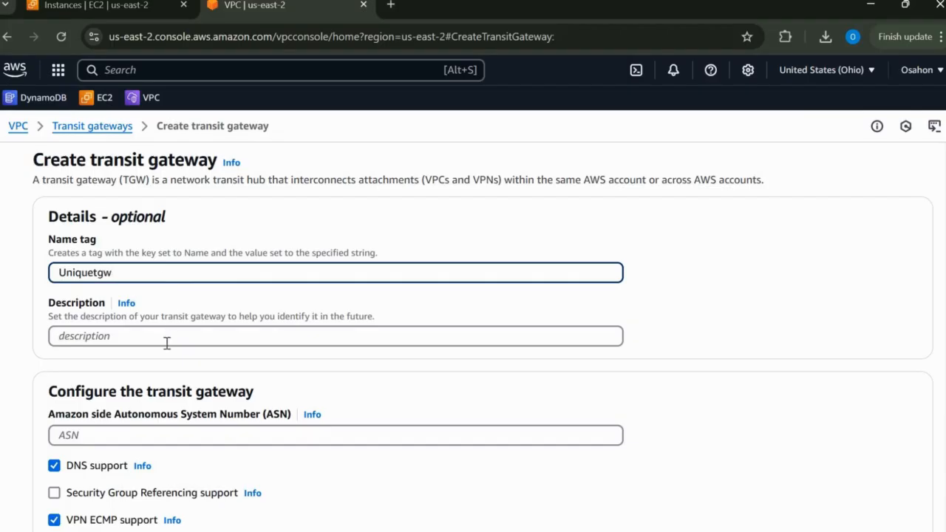
pyautogui.click(167, 343)
pyautogui.write('Demo')
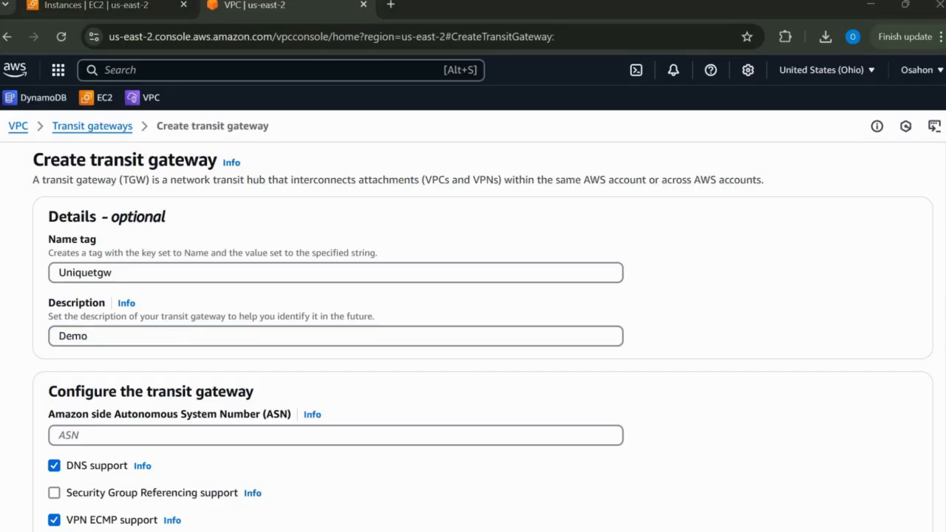
# Review the new transit gateway's configuration options, cross-account sharing, CIDR block choices and tags
pyautogui.moveTo(944, 342); pyautogui.dragTo(936, 410)
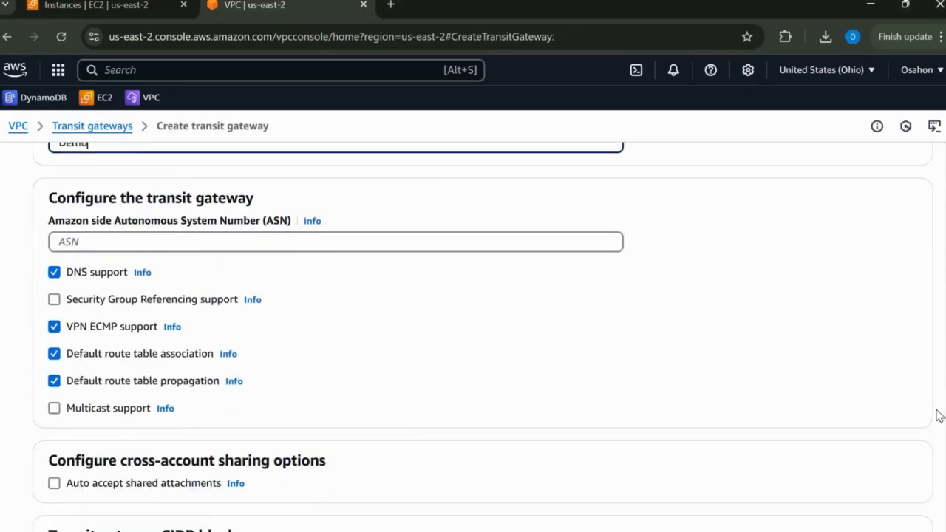
pyautogui.scroll(-4, 937, 415)
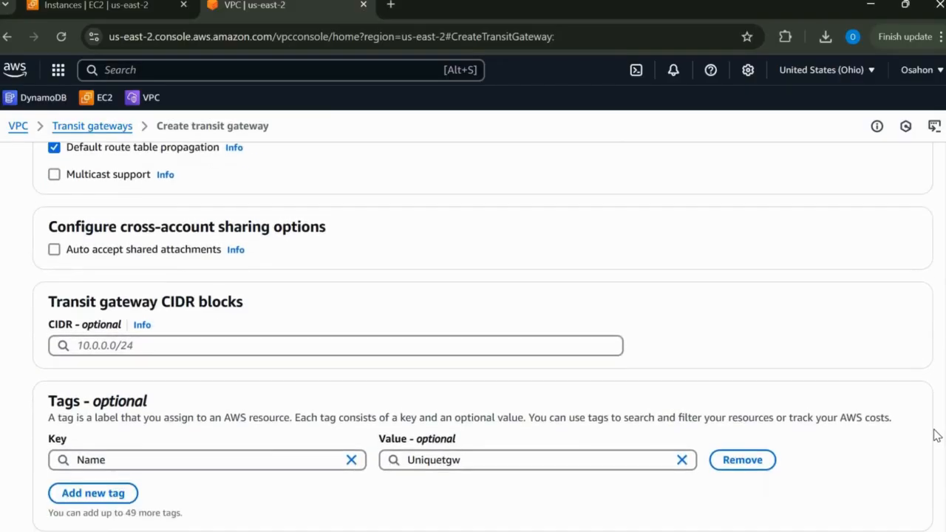
pyautogui.scroll(-2, 935, 437)
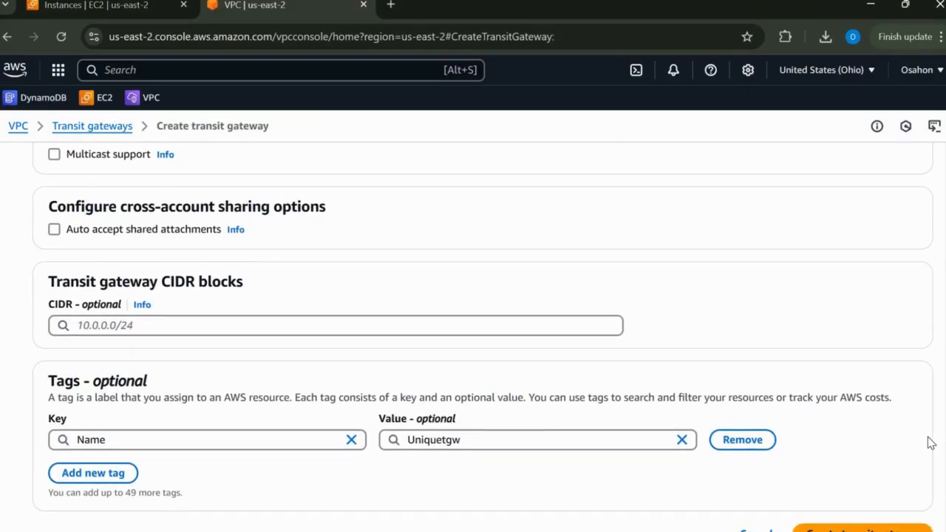
pyautogui.scroll(-1, 932, 442)
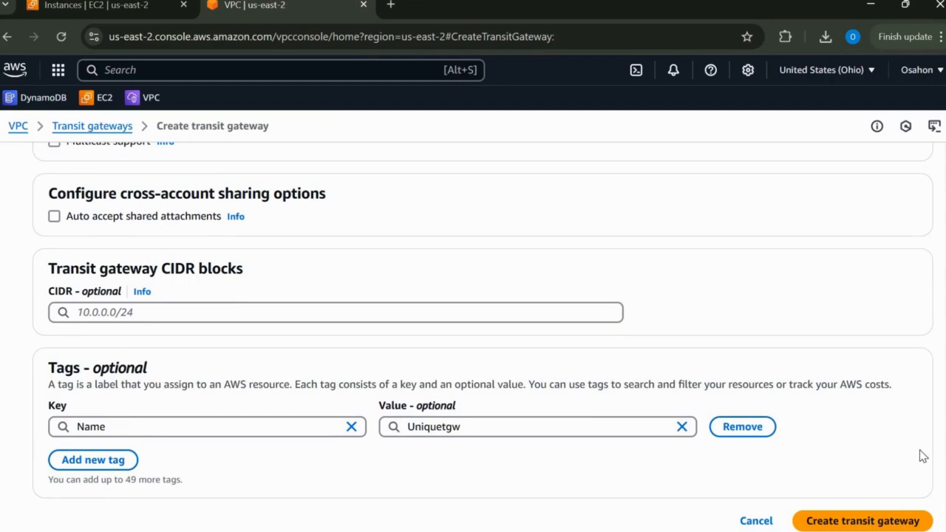
pyautogui.scroll(-1, 510, 382)
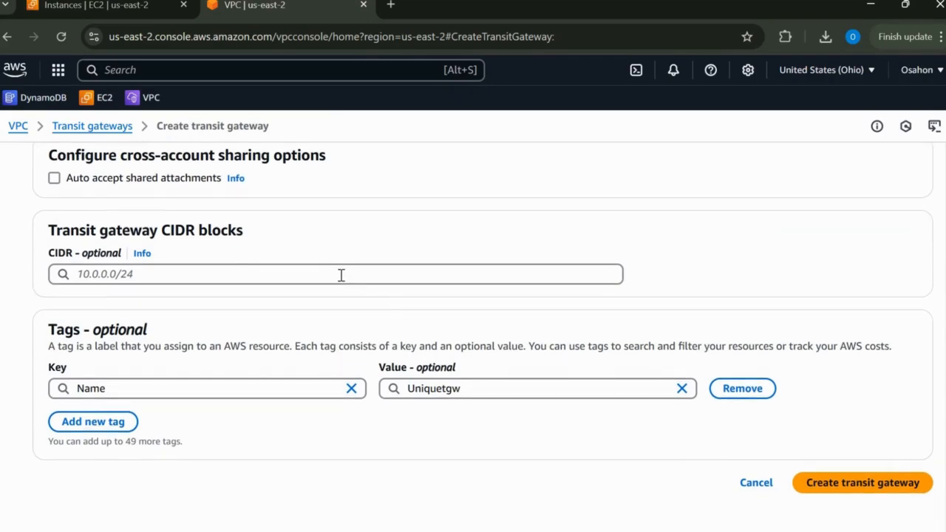
pyautogui.click(340, 275)
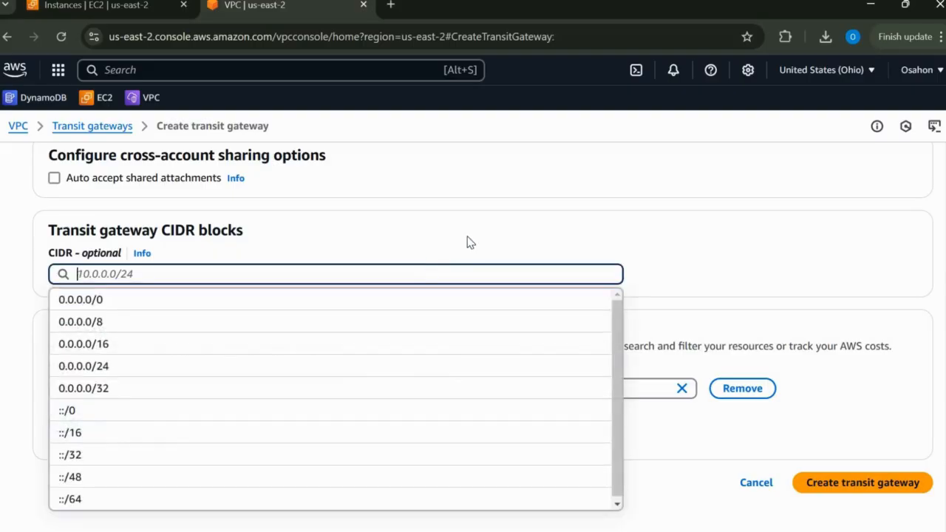
pyautogui.click(944, 355)
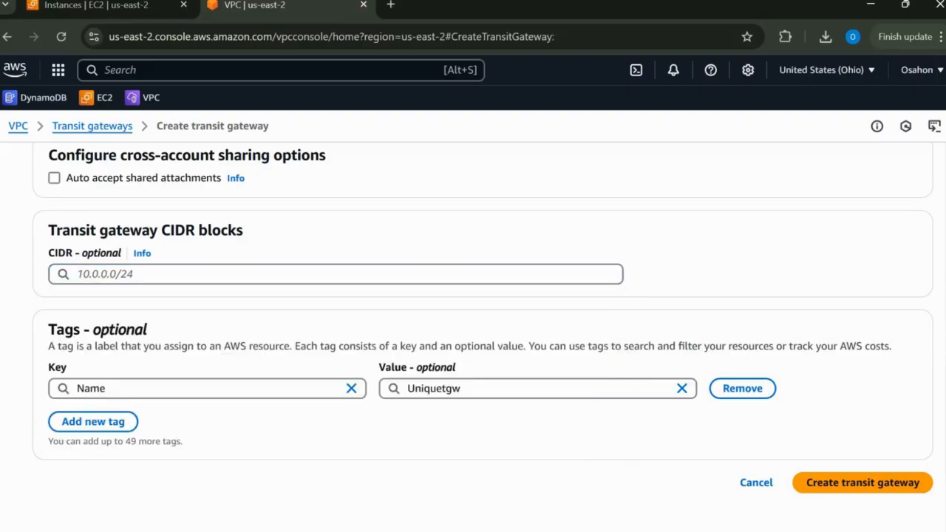
pyautogui.scroll(-1, 484, 318)
pyautogui.scroll(5, 484, 318)
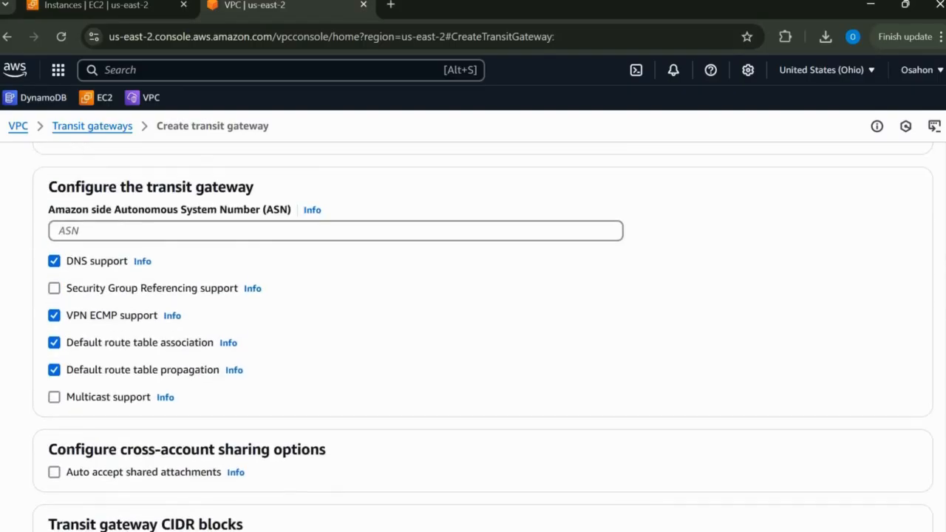
pyautogui.scroll(2, 484, 317)
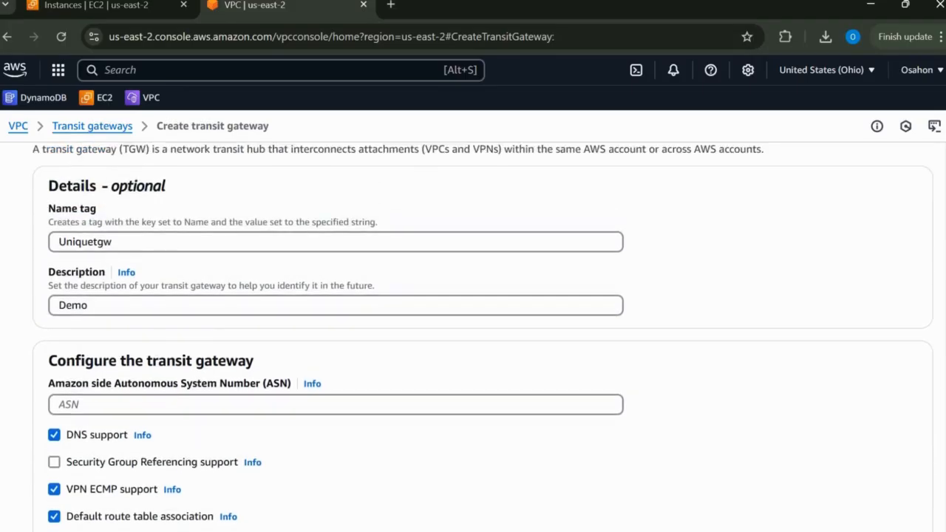
pyautogui.scroll(-5, 483, 318)
pyautogui.scroll(-3, 484, 318)
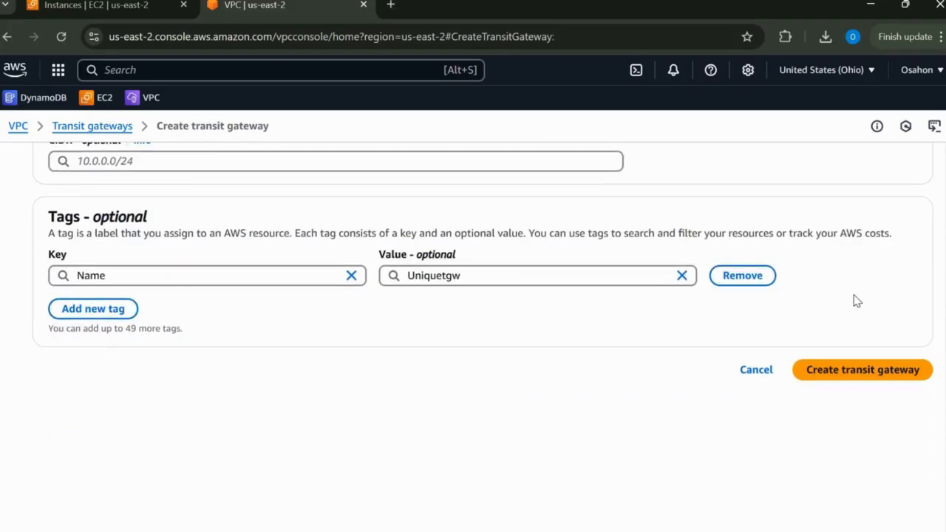
# Create the Uniquetgw transit gateway with the default options and refresh the transit gateways list to check its state
pyautogui.click(872, 373)
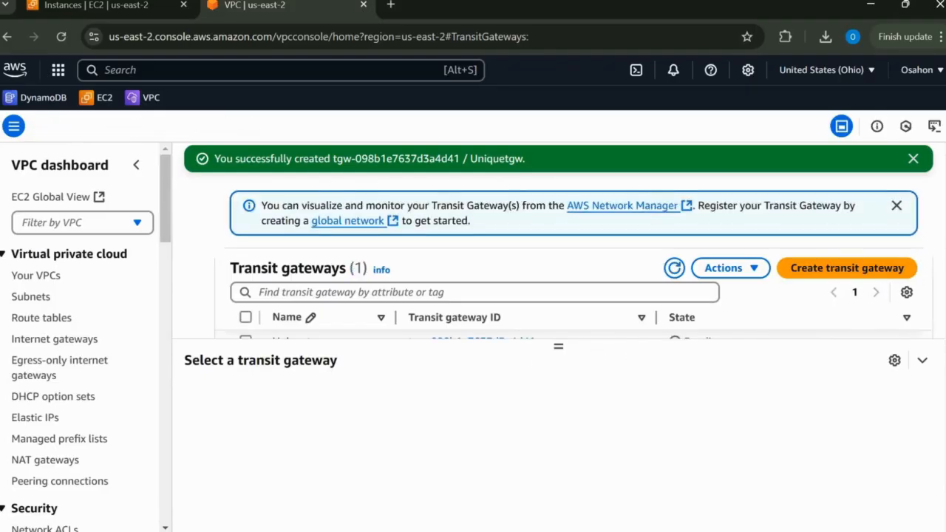
pyautogui.click(922, 363)
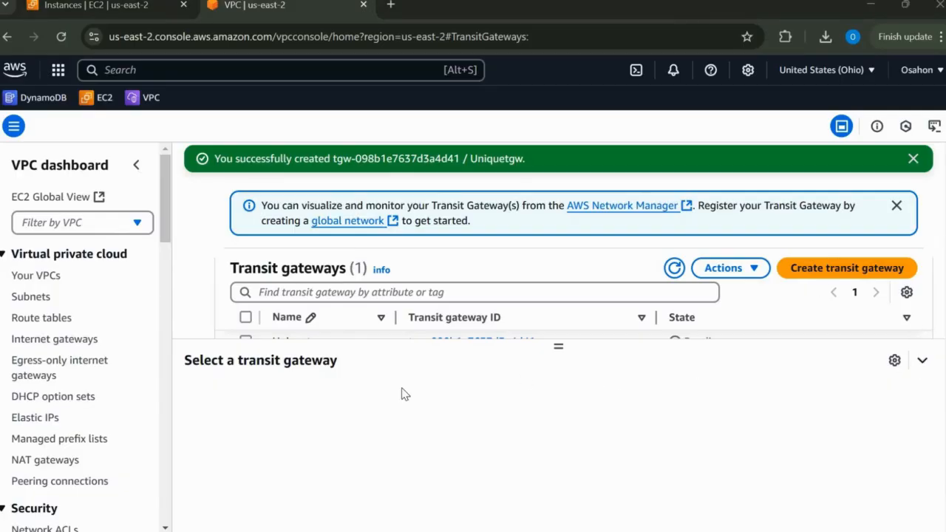
pyautogui.click(686, 269)
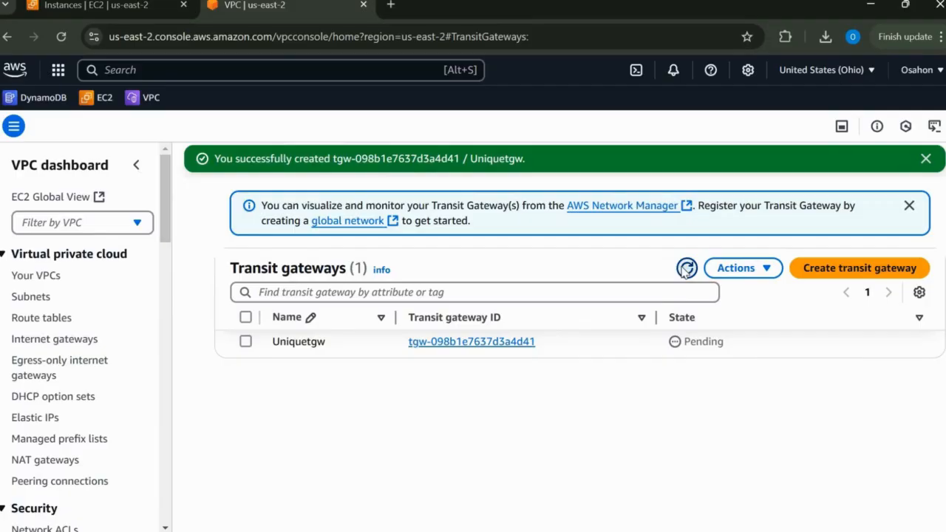
pyautogui.click(686, 269)
pyautogui.click(686, 270)
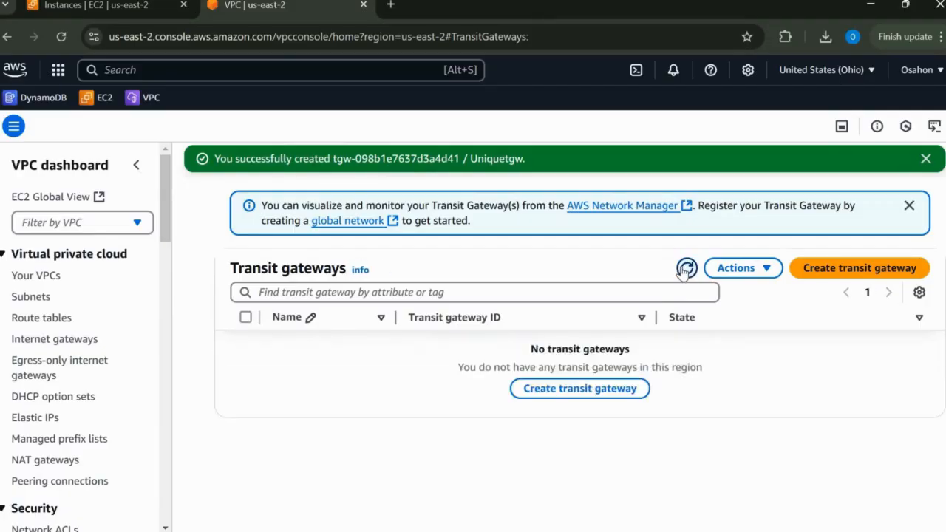
pyautogui.click(686, 269)
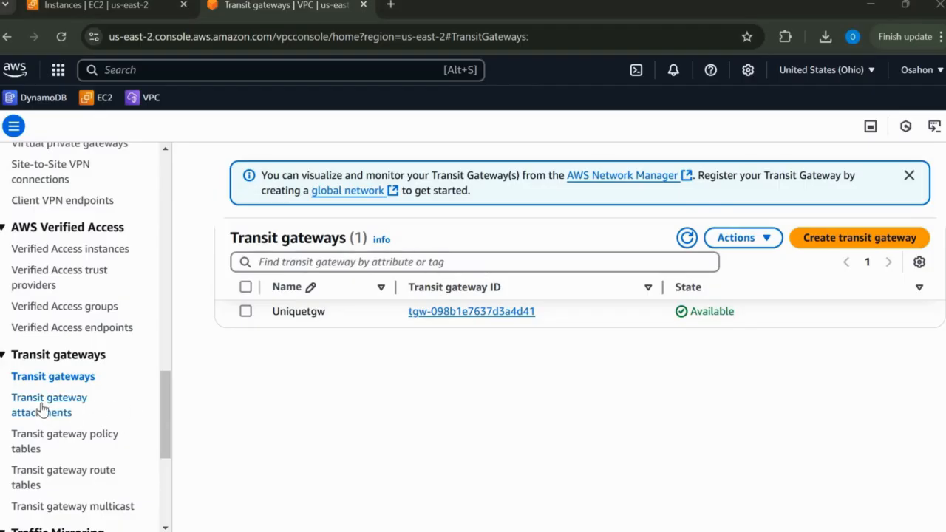
# Start a transit gateway attachment named Attachment1d and select the Uniquetgw gateway's ID, tgw-098b1e7637d3a4d41, for it
pyautogui.click(42, 409)
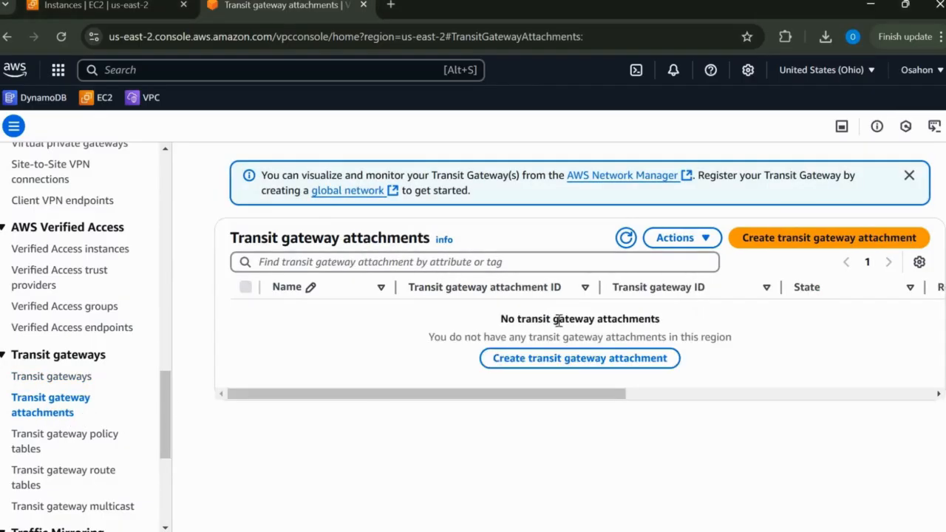
pyautogui.click(793, 240)
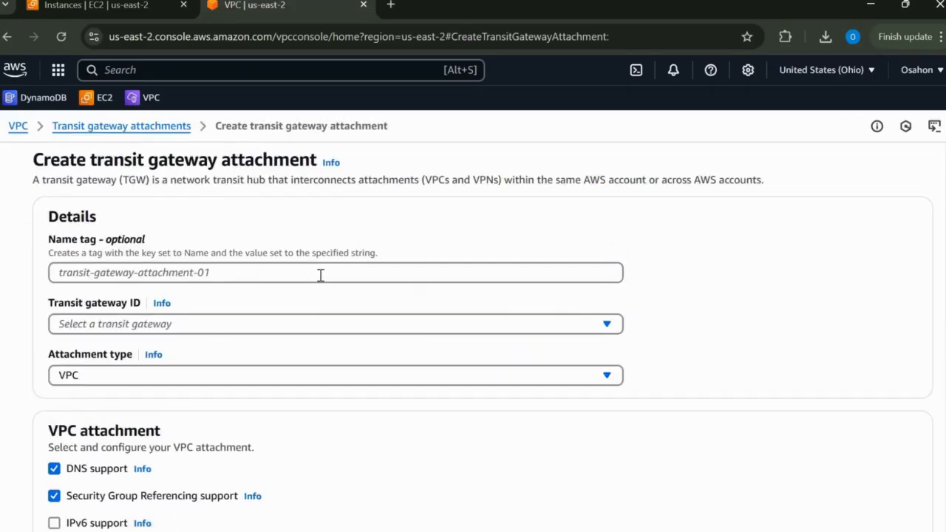
pyautogui.click(320, 275)
pyautogui.write('At')
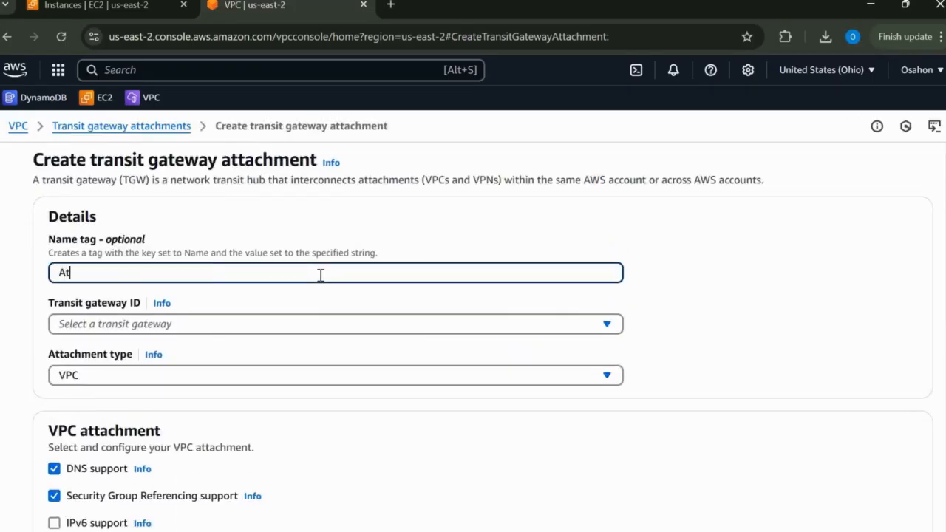
pyautogui.write('tachment1')
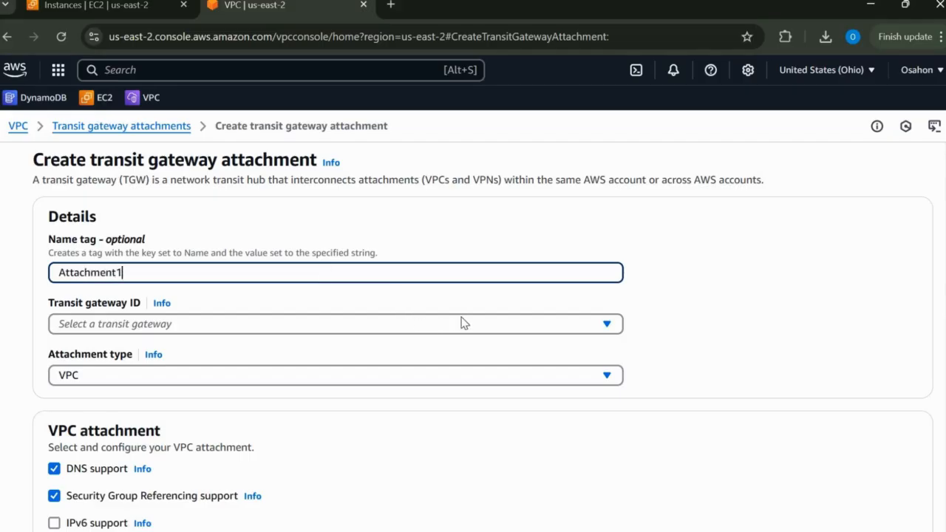
pyautogui.click(587, 327)
pyautogui.press('Return')
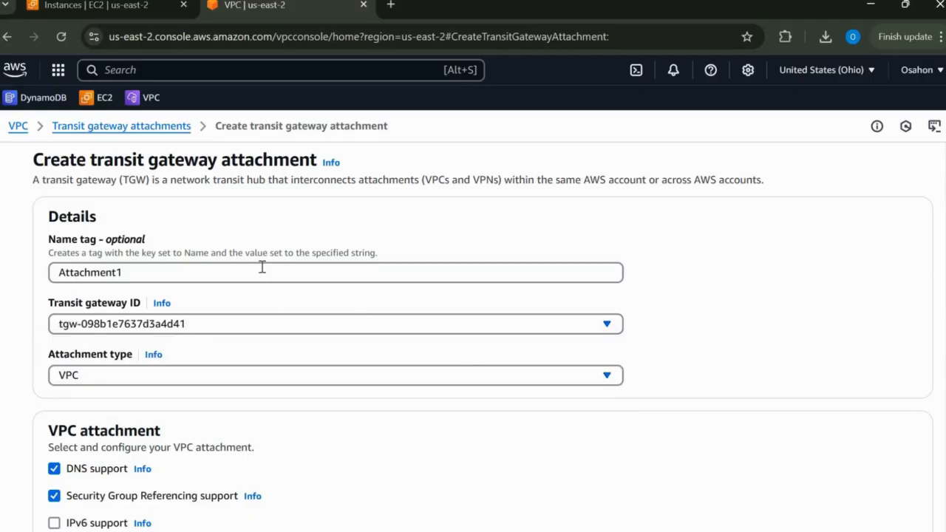
pyautogui.click(763, 315)
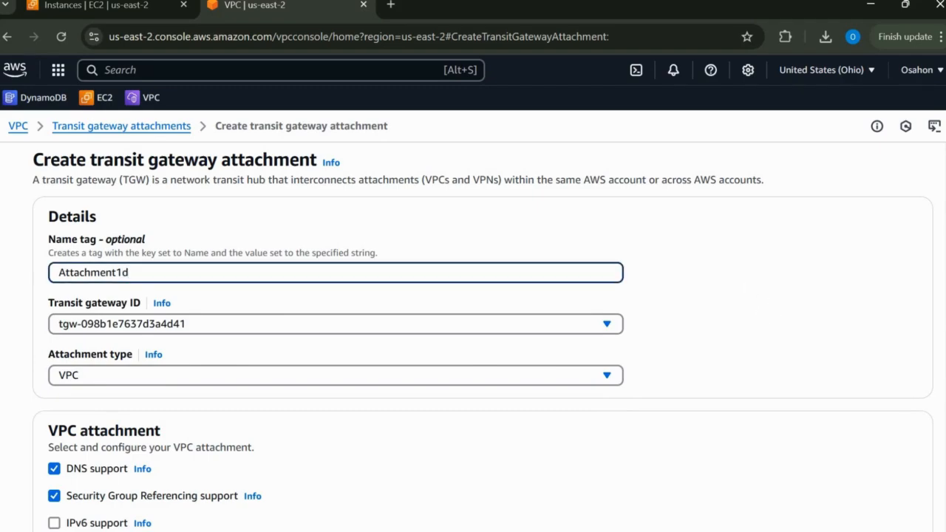
# Select the Unique VPC (192.168.1.0/24) as the VPC to attach to the transit gateway
pyautogui.scroll(-4, 940, 414)
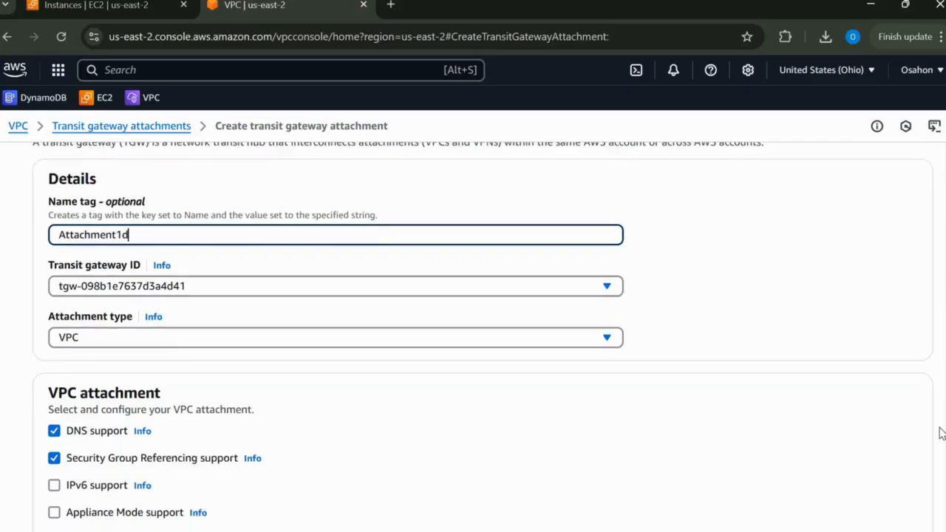
pyautogui.scroll(-1, 618, 301)
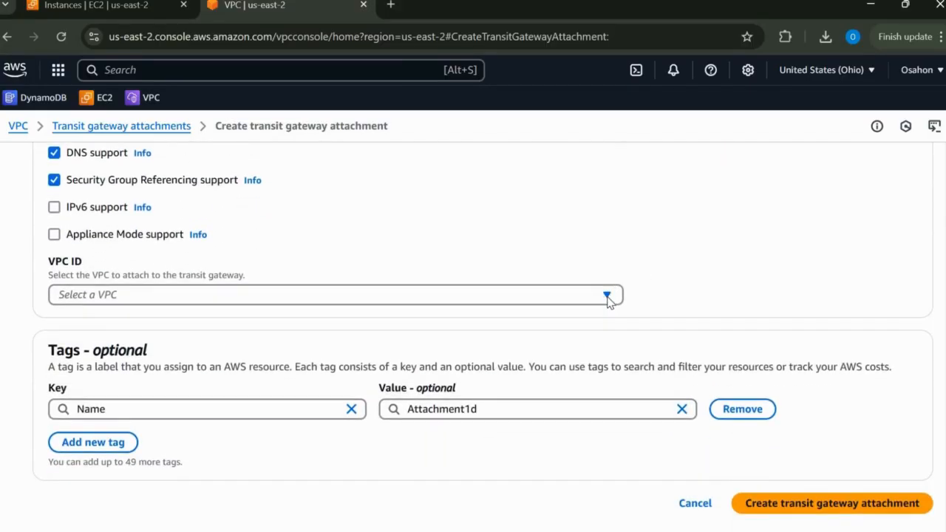
pyautogui.click(591, 299)
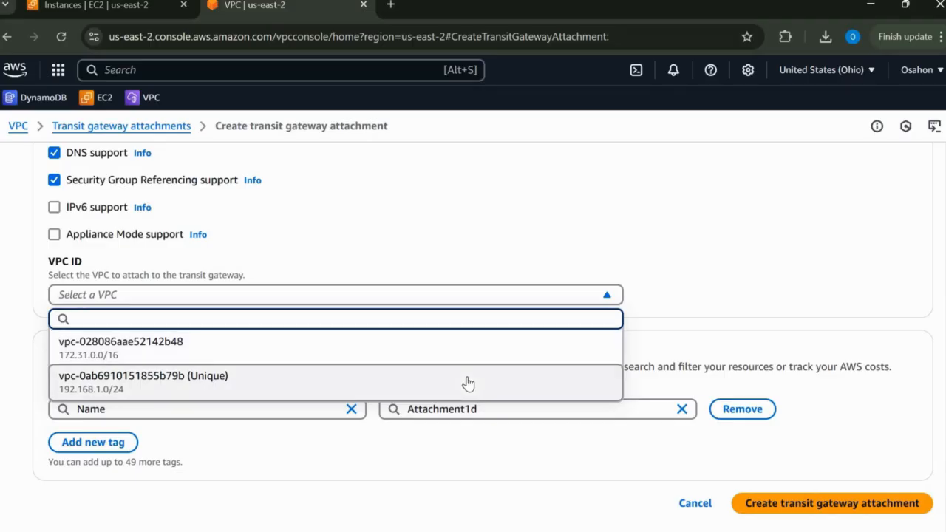
pyautogui.click(468, 383)
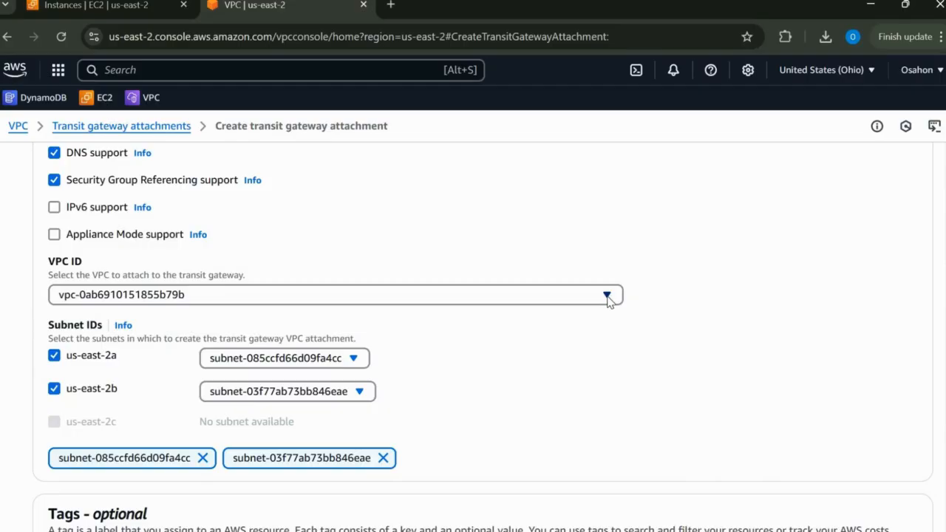
# Change the attachment's VPC to vpc-028086aae52142b48 (172.31.0.0/16) and review the attachment details, subnets and tags
pyautogui.click(607, 296)
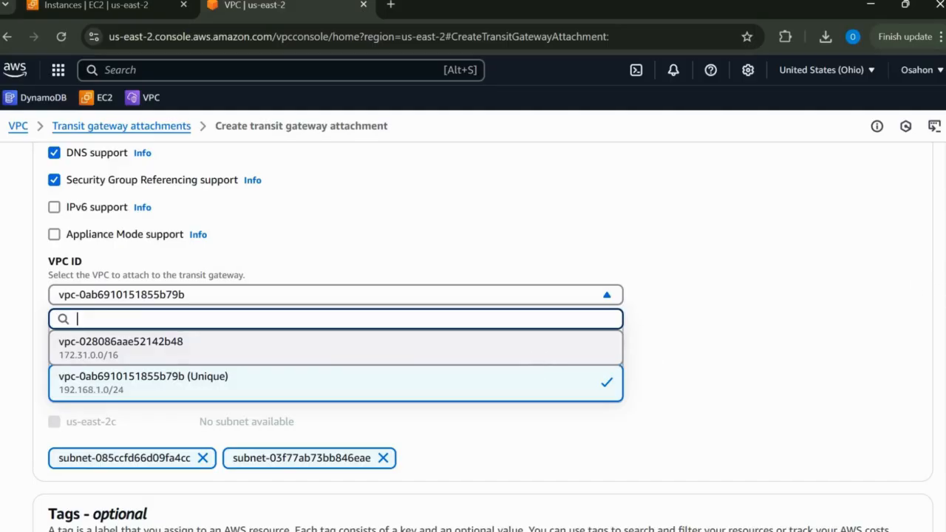
pyautogui.press('Return')
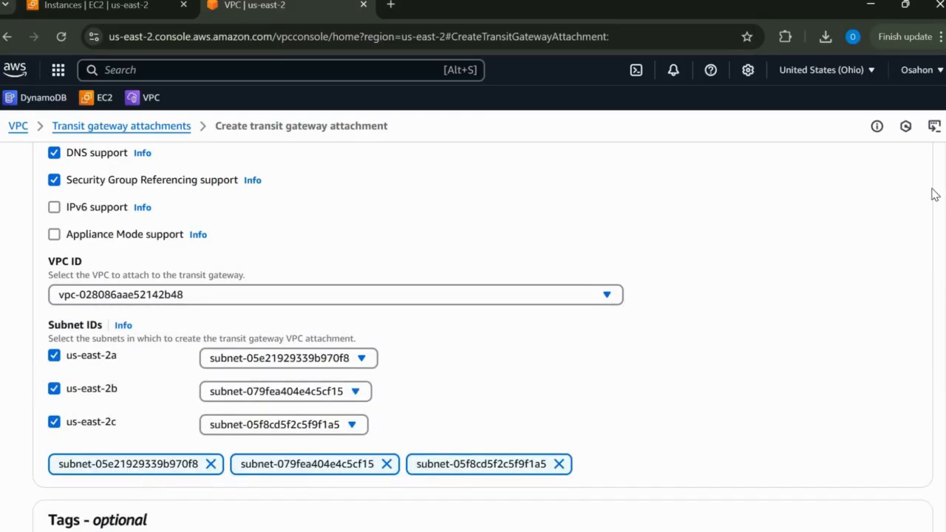
pyautogui.scroll(5, 935, 194)
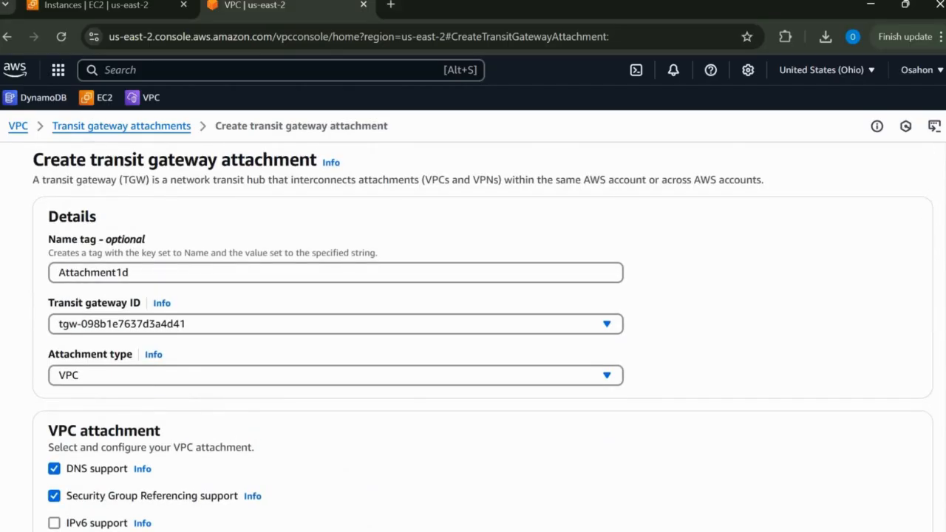
pyautogui.scroll(-8, 483, 337)
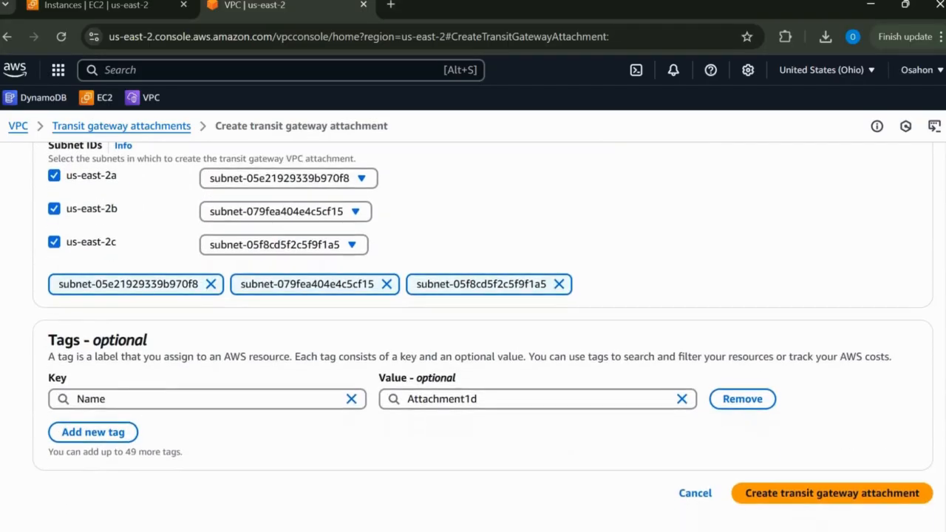
pyautogui.scroll(1, 483, 328)
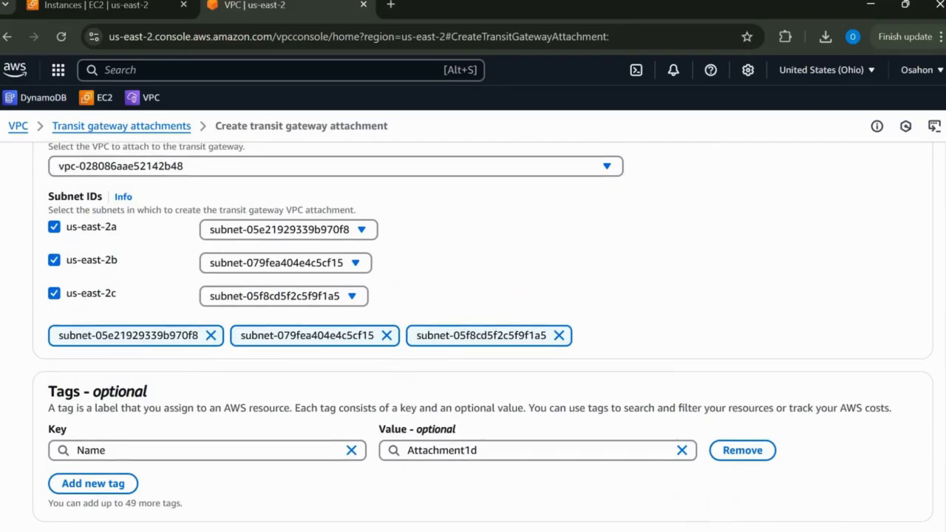
# Check the subnet selection and tags of Attachment1d, then create the transit gateway attachment
pyautogui.scroll(1, 484, 337)
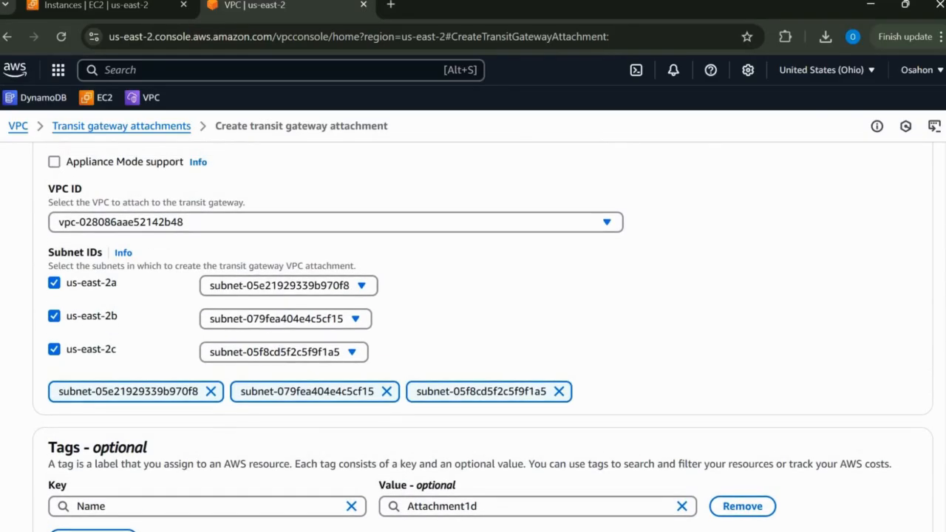
pyautogui.scroll(-3, 886, 363)
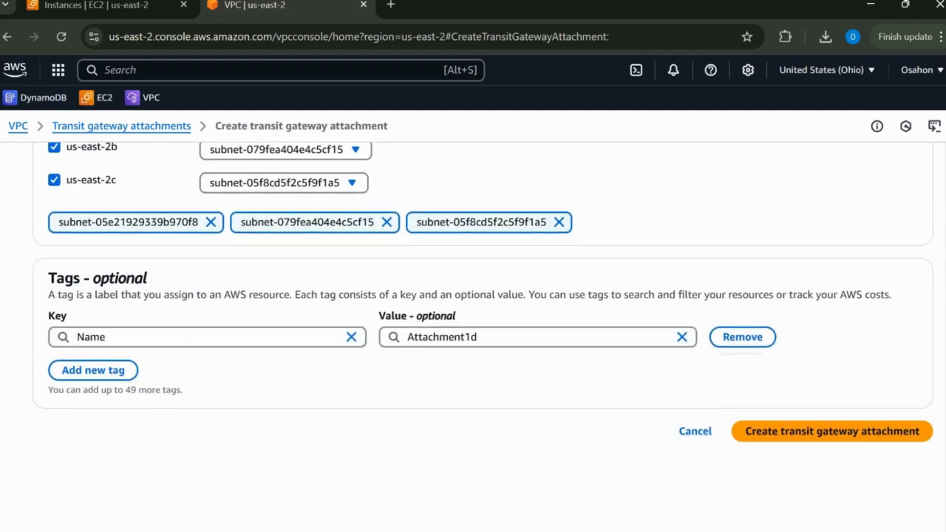
pyautogui.scroll(-1, 803, 348)
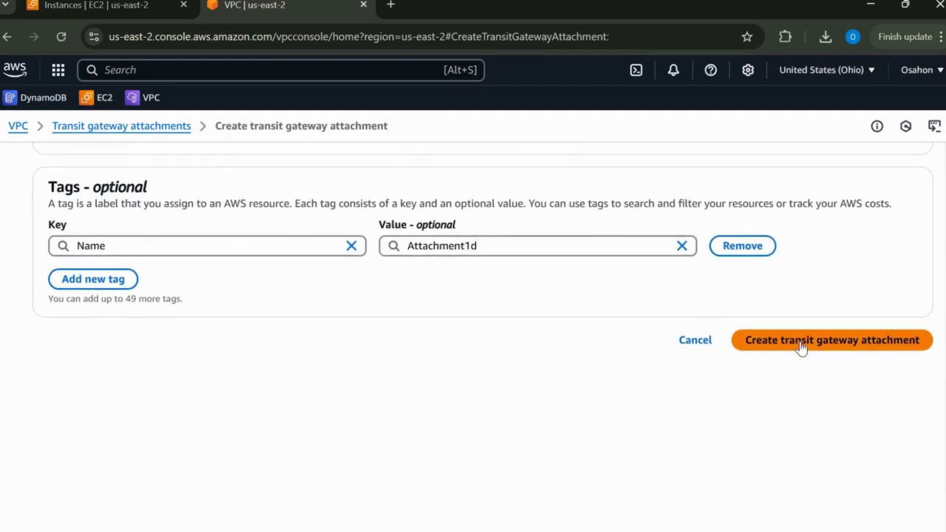
pyautogui.click(802, 343)
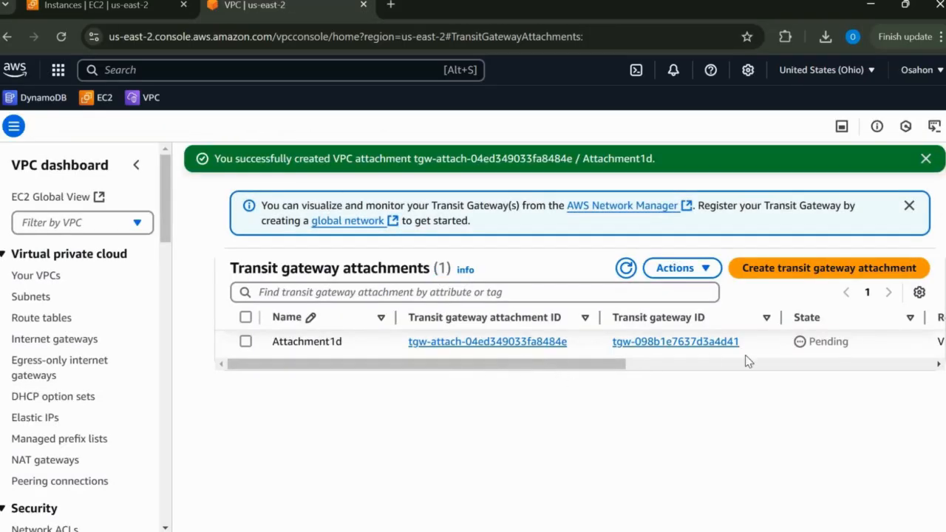
# Start another transit gateway attachment named Attachment1c, with transit gateway tgw-098b1e7637d3a4d41 (Uniquetgw) and attachment type VPC
pyautogui.click(792, 270)
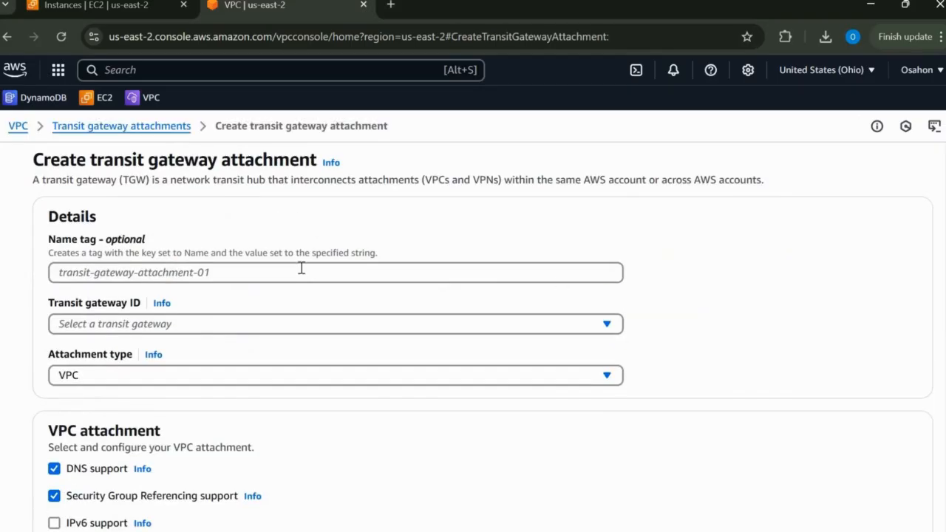
pyautogui.click(301, 269)
pyautogui.write('At')
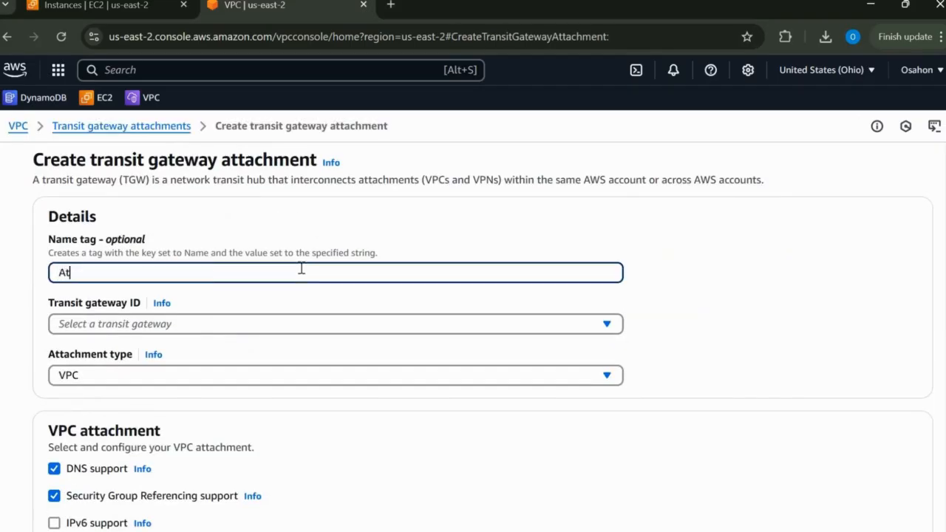
pyautogui.write('tachment1c')
pyautogui.click(381, 325)
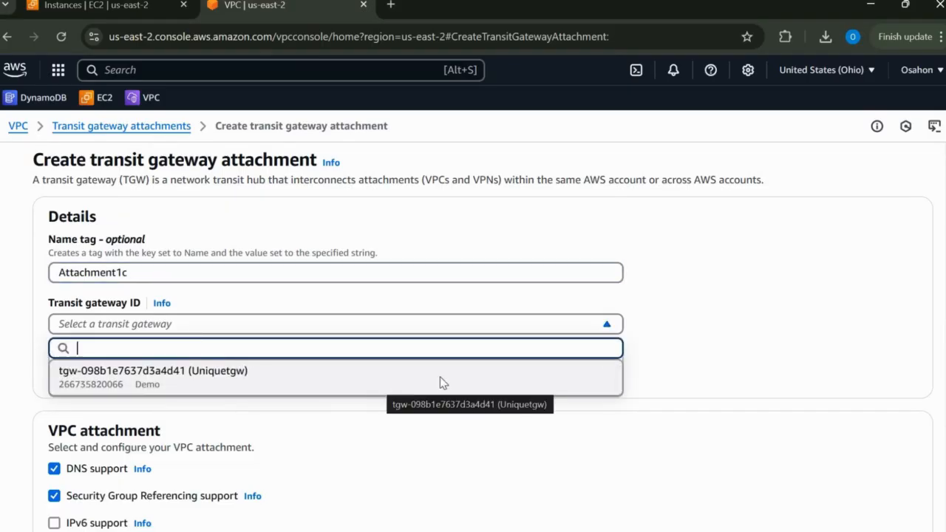
pyautogui.click(354, 390)
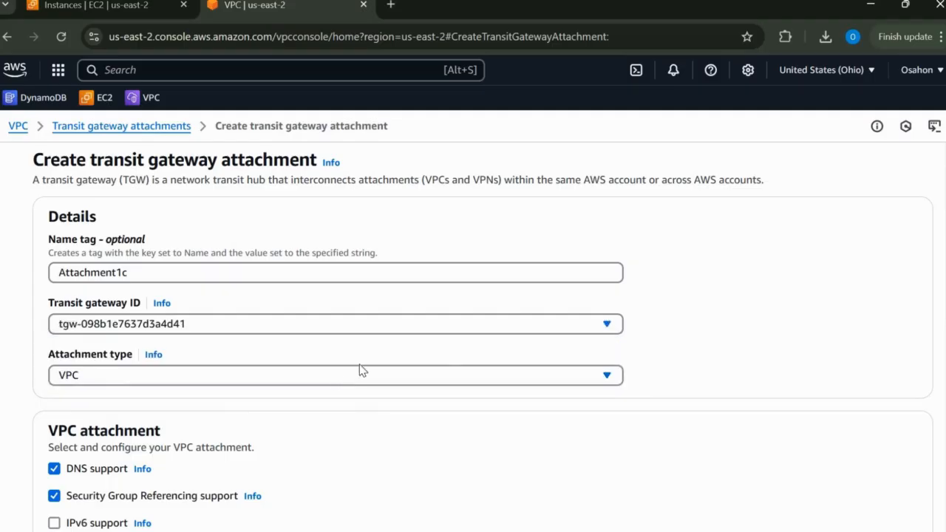
pyautogui.click(517, 376)
pyautogui.click(473, 282)
pyautogui.scroll(-4, 651, 362)
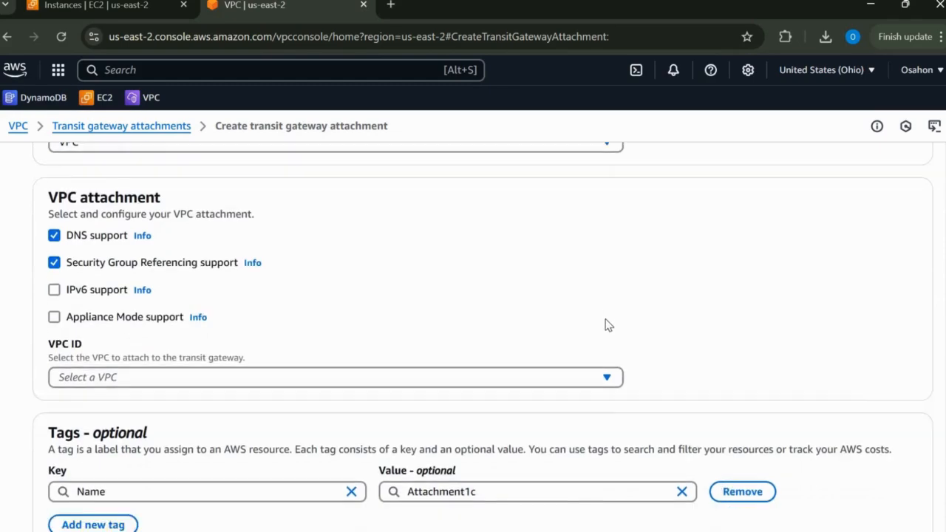
pyautogui.click(607, 319)
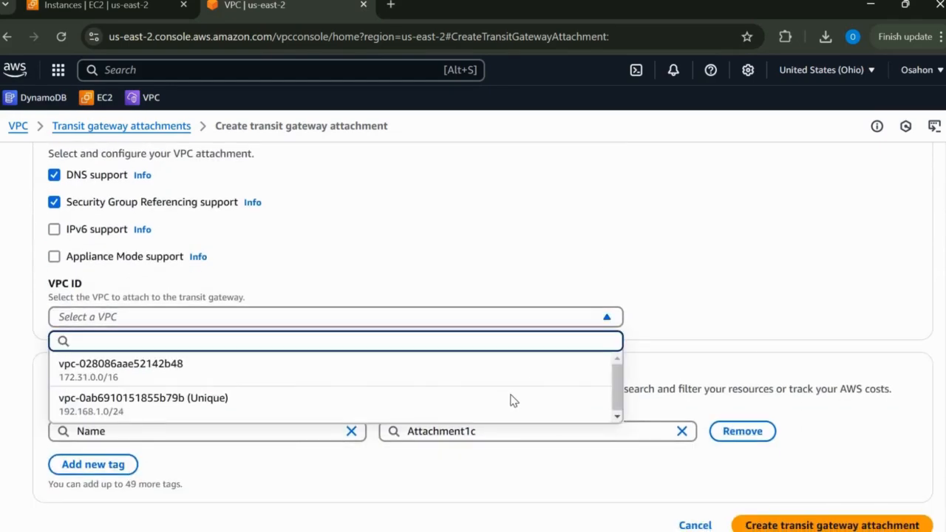
pyautogui.click(222, 404)
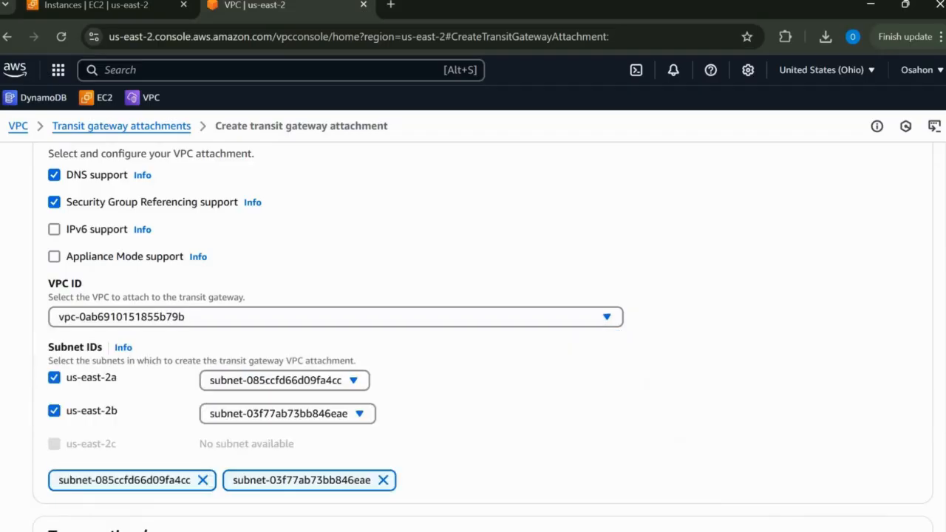
pyautogui.scroll(-4, 480, 332)
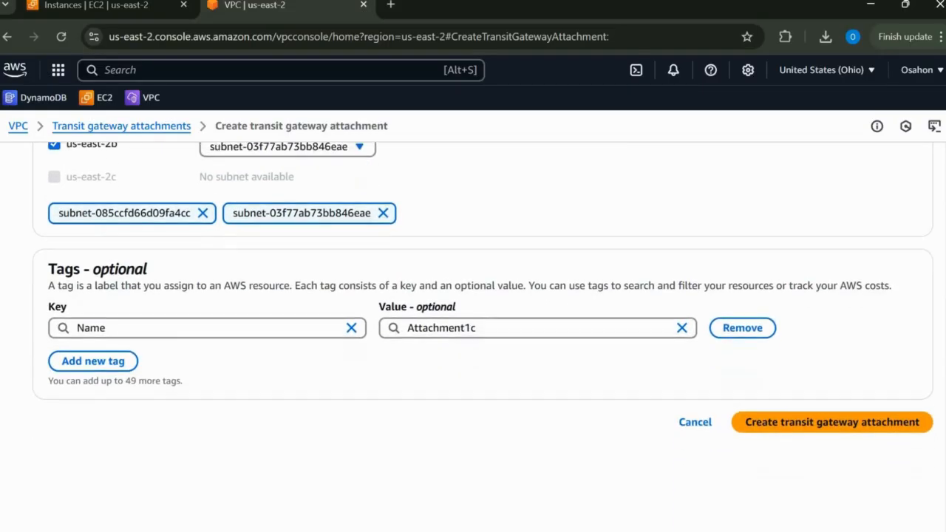
pyautogui.scroll(-1, 803, 392)
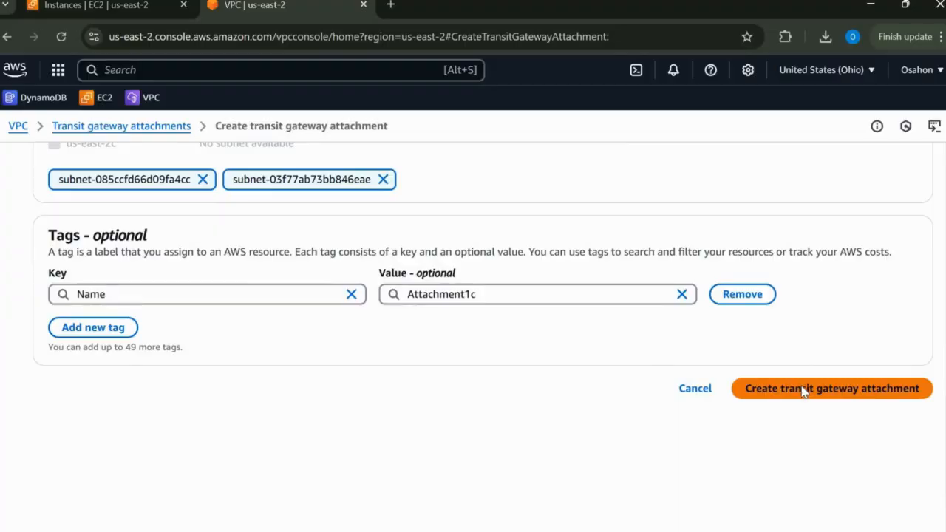
pyautogui.click(803, 393)
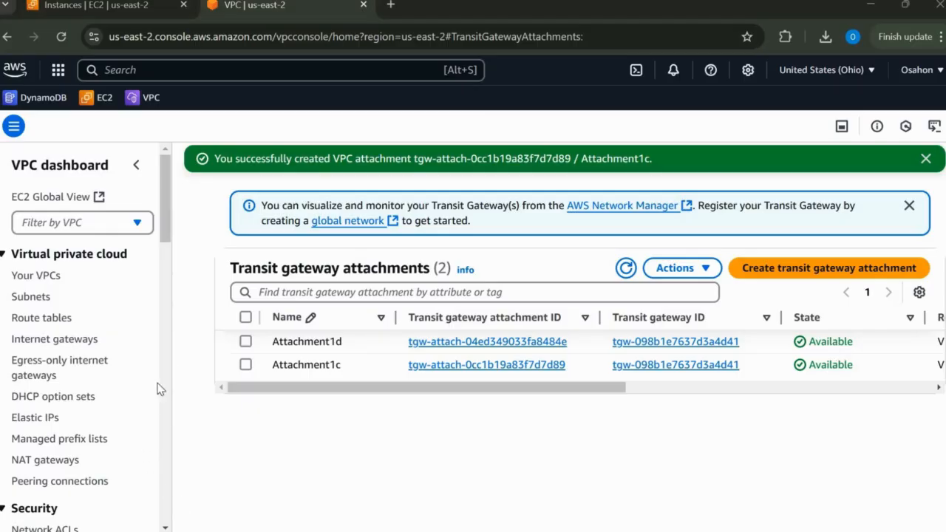
# Open the routes of the unnamed route table rtb-0d6d010b38bd1171b for editing
pyautogui.click(33, 325)
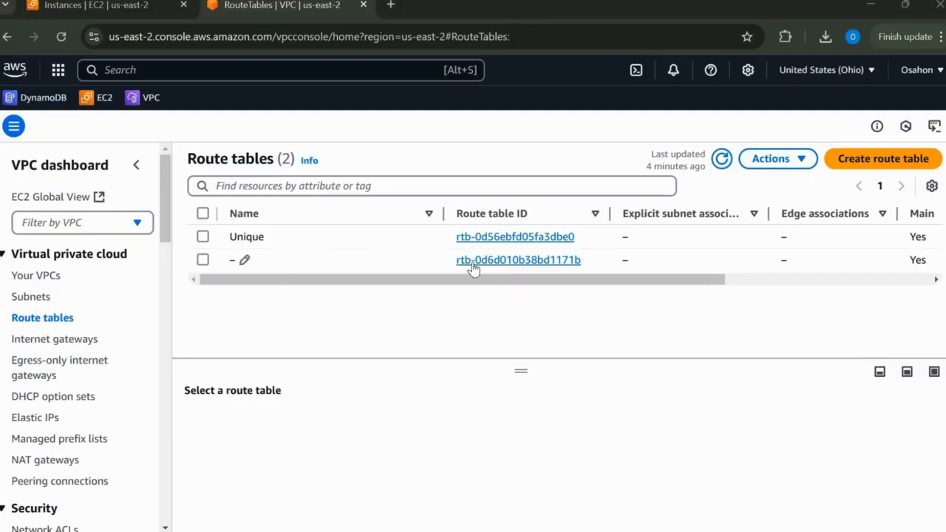
pyautogui.click(202, 260)
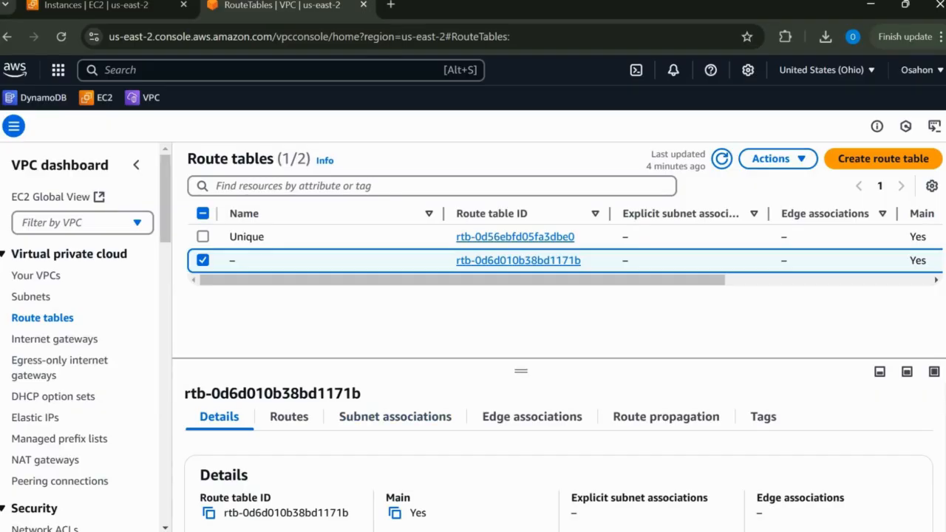
pyautogui.scroll(-1, 317, 396)
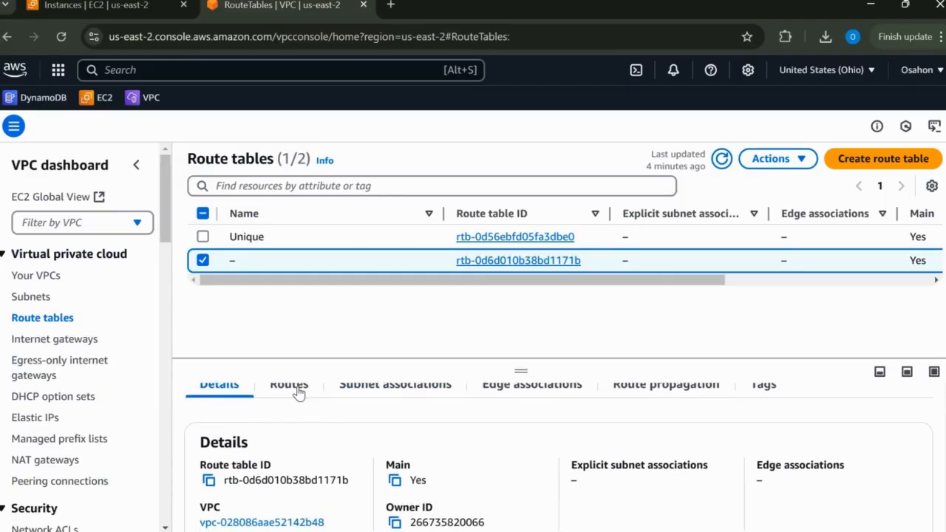
pyautogui.click(297, 390)
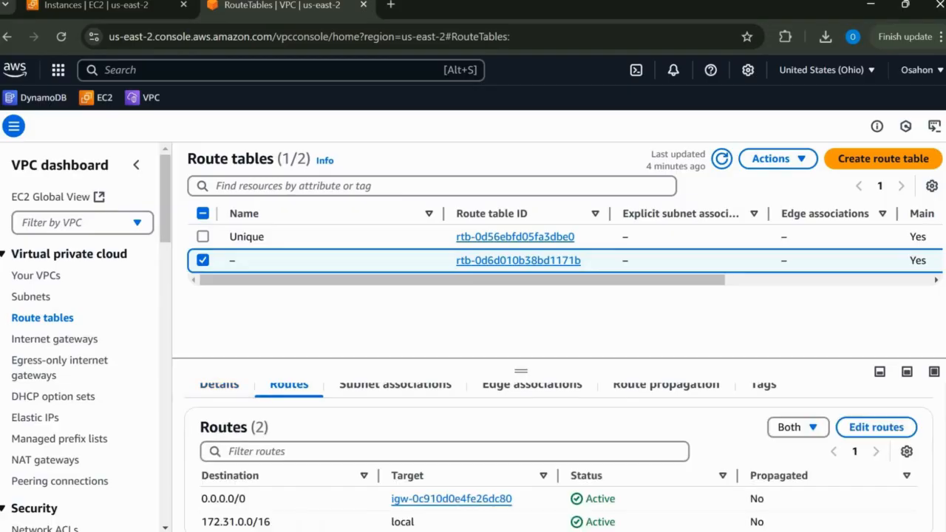
pyautogui.scroll(1, 896, 448)
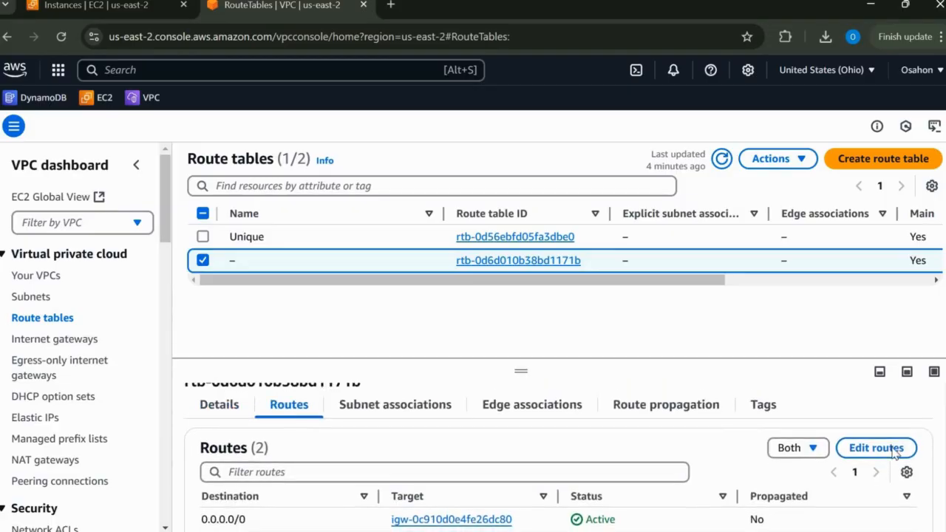
pyautogui.scroll(-2, 877, 422)
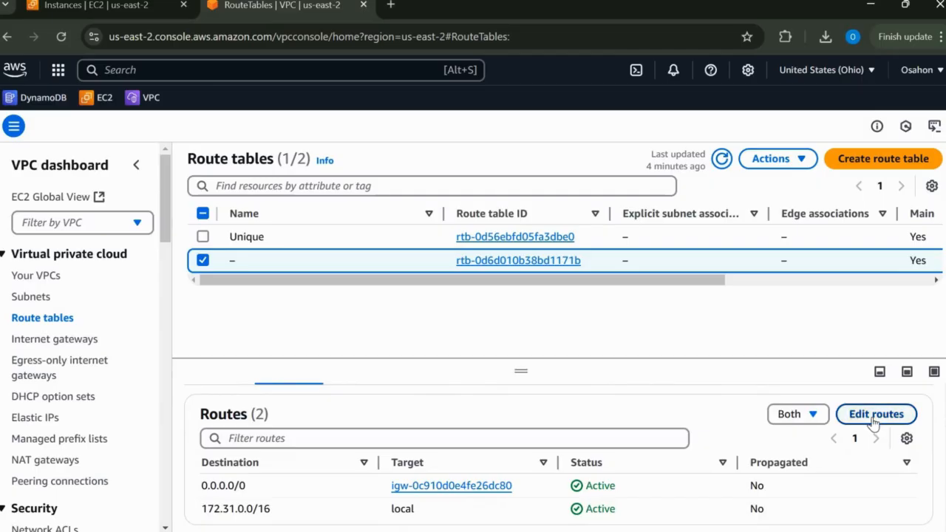
pyautogui.click(875, 416)
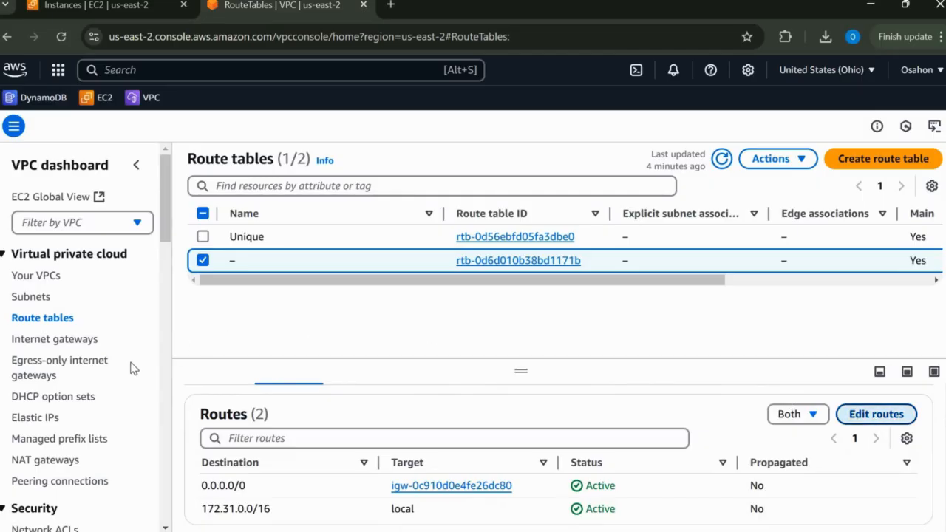
# Add a route with the destination 192.168.1.0/24 to the route table
pyautogui.click(115, 343)
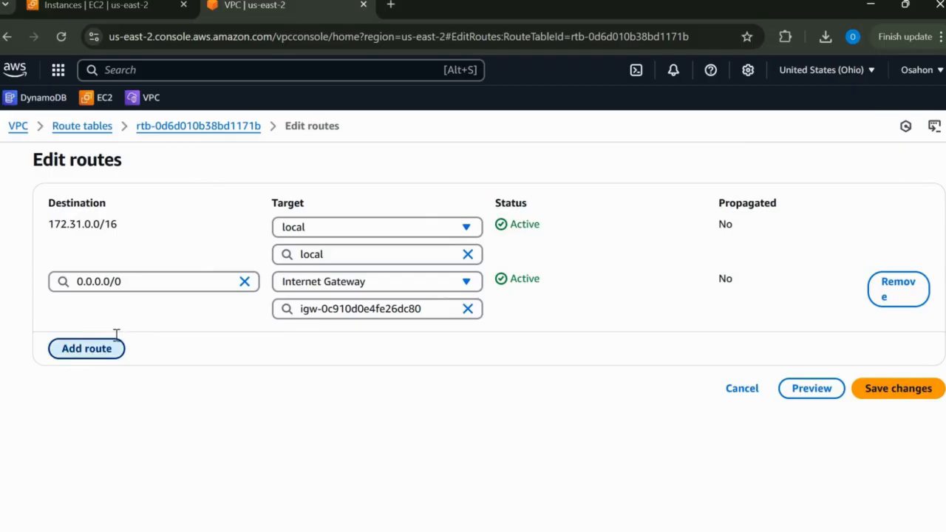
pyautogui.click(117, 336)
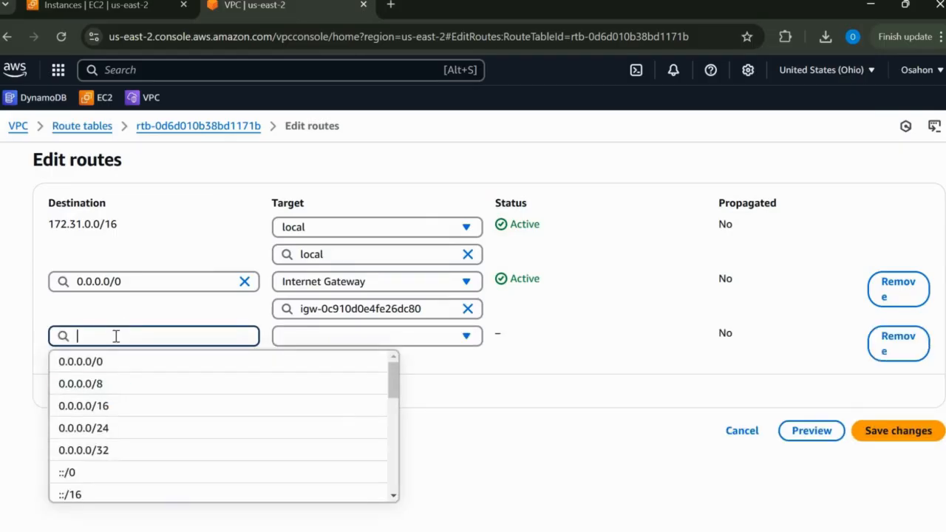
pyautogui.write('192')
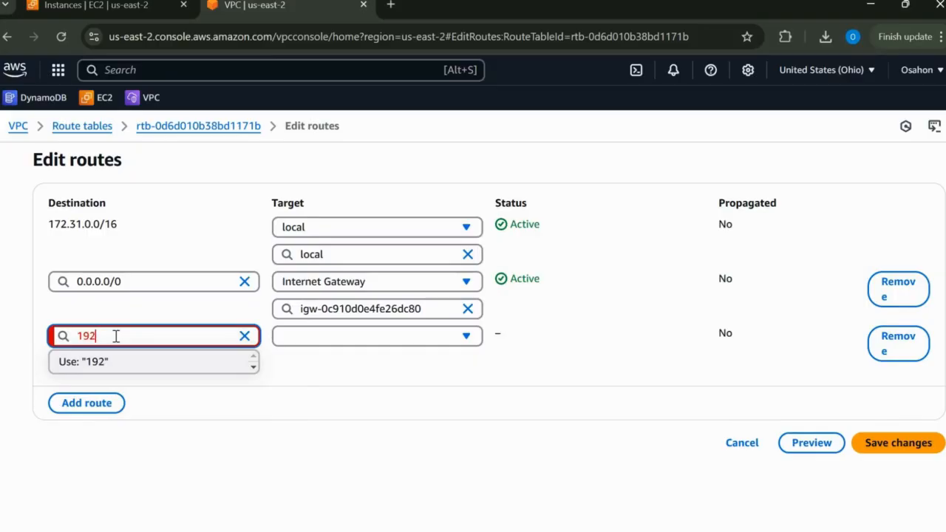
pyautogui.write('.168.1.0/24')
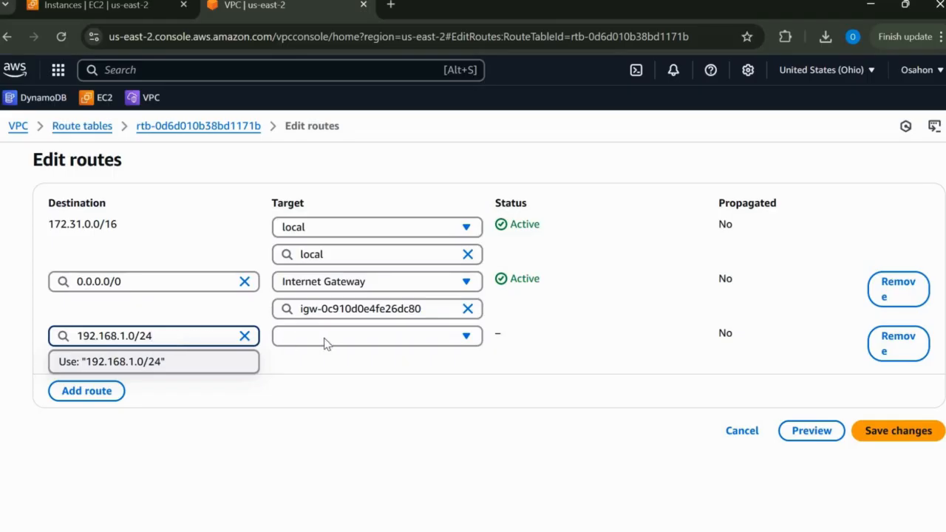
# Set the new route's target to Transit Gateway tgw-098b1e7637d3a4d41 and save the route changes
pyautogui.click(474, 342)
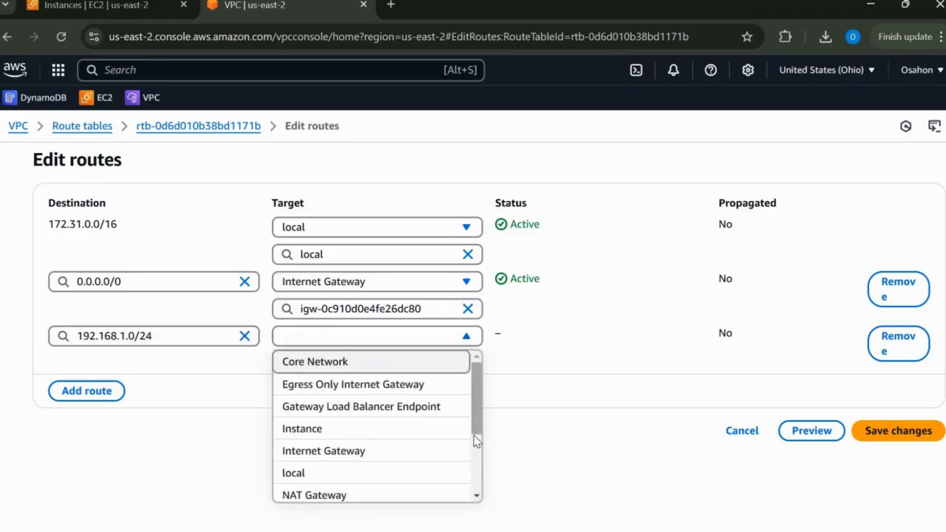
pyautogui.scroll(-2, 458, 462)
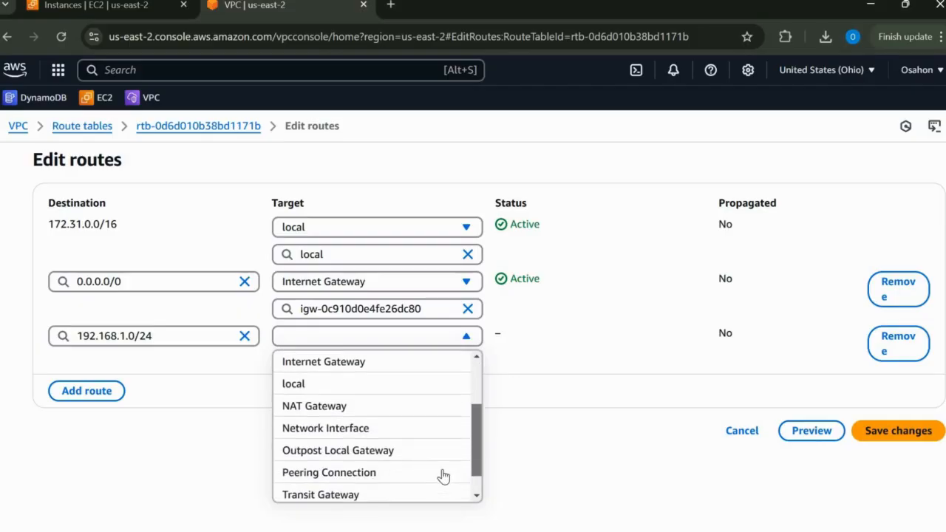
pyautogui.scroll(-1, 443, 476)
pyautogui.click(374, 467)
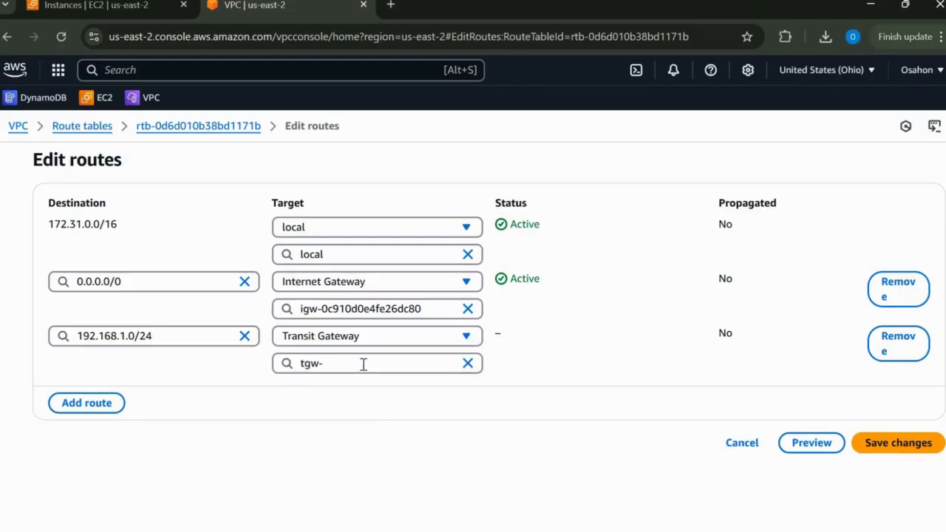
pyautogui.click(363, 364)
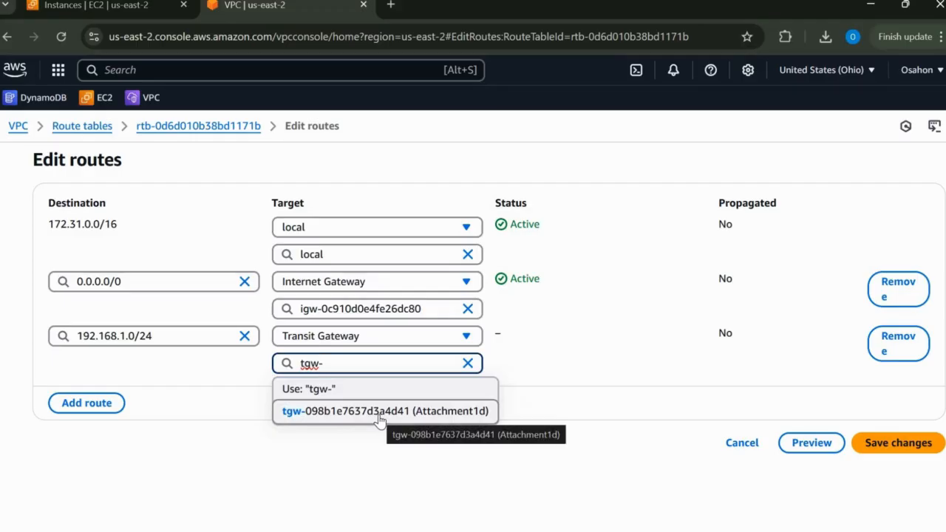
pyautogui.press('Return')
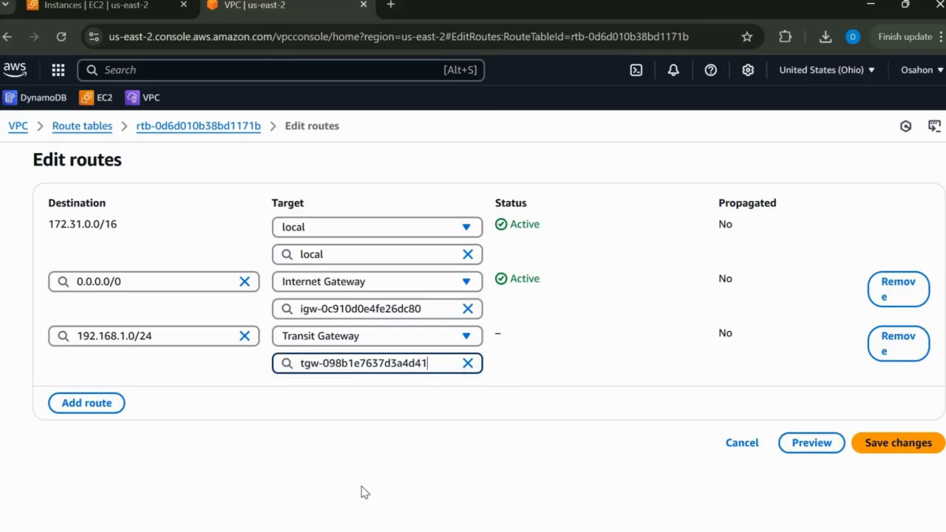
pyautogui.click(895, 453)
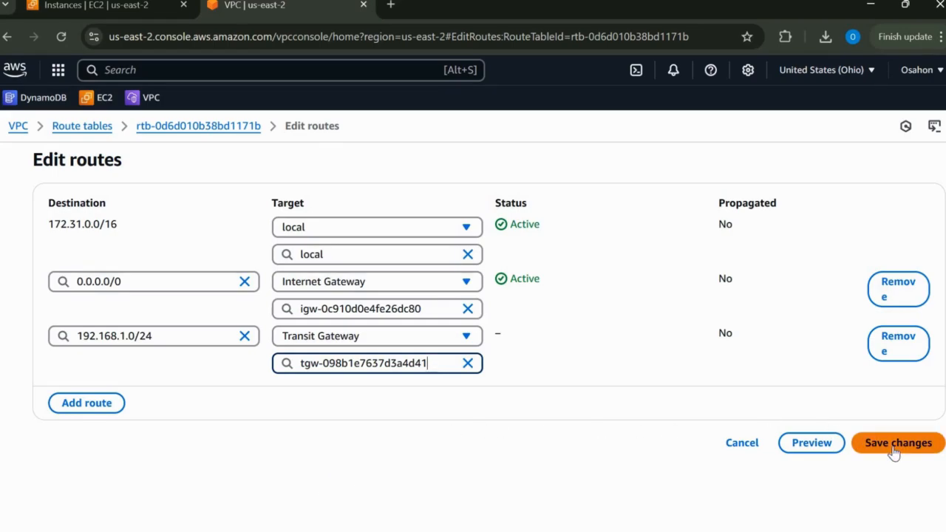
pyautogui.click(894, 452)
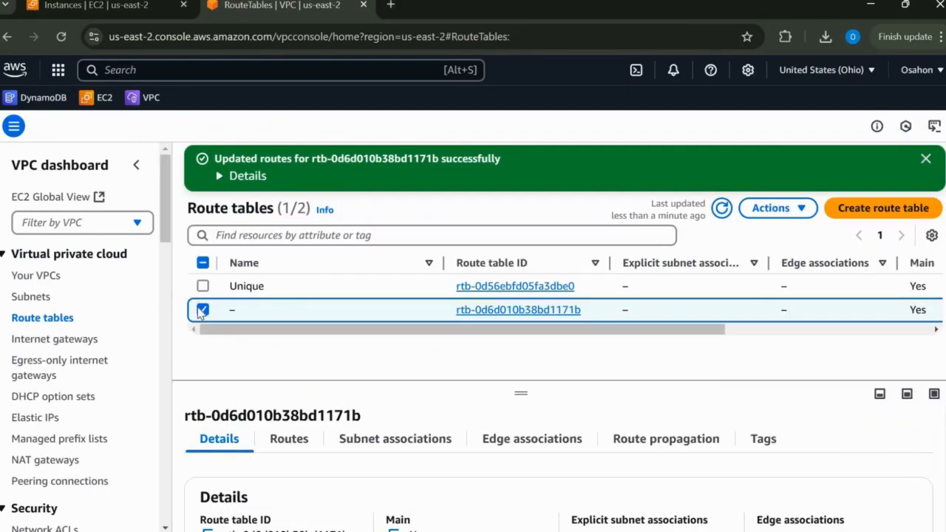
# Switch the selection to the Unique route table rtb-0d56ebfd05fa3dbe0 and open its routes for editing
pyautogui.click(202, 310)
pyautogui.click(202, 286)
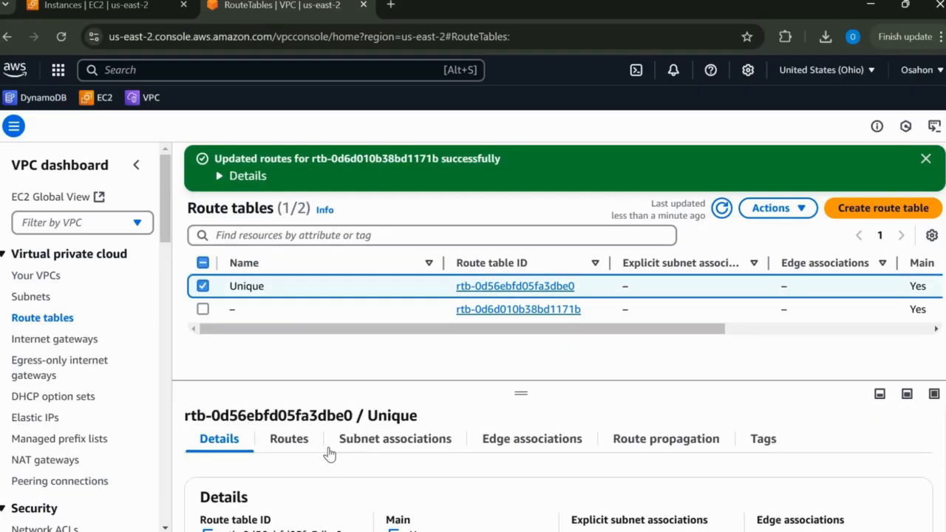
pyautogui.click(289, 438)
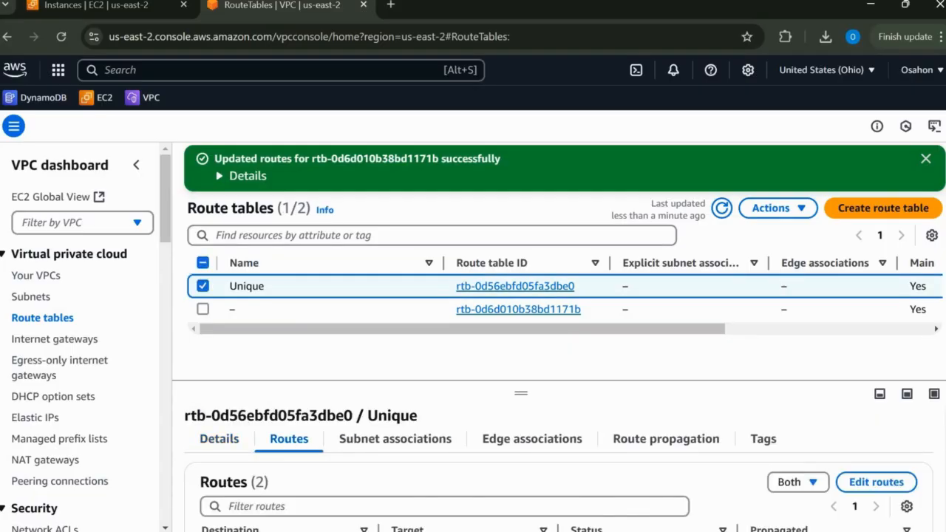
pyautogui.scroll(-1, 834, 459)
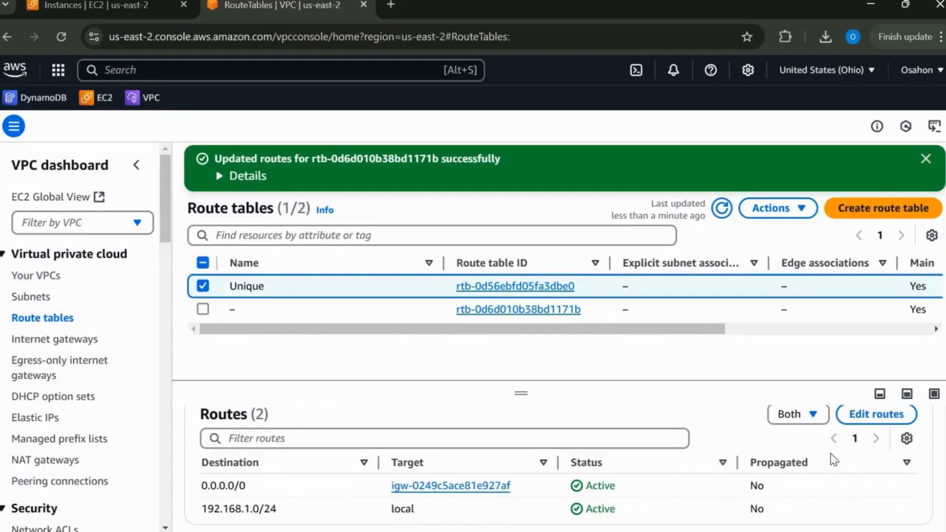
pyautogui.click(873, 417)
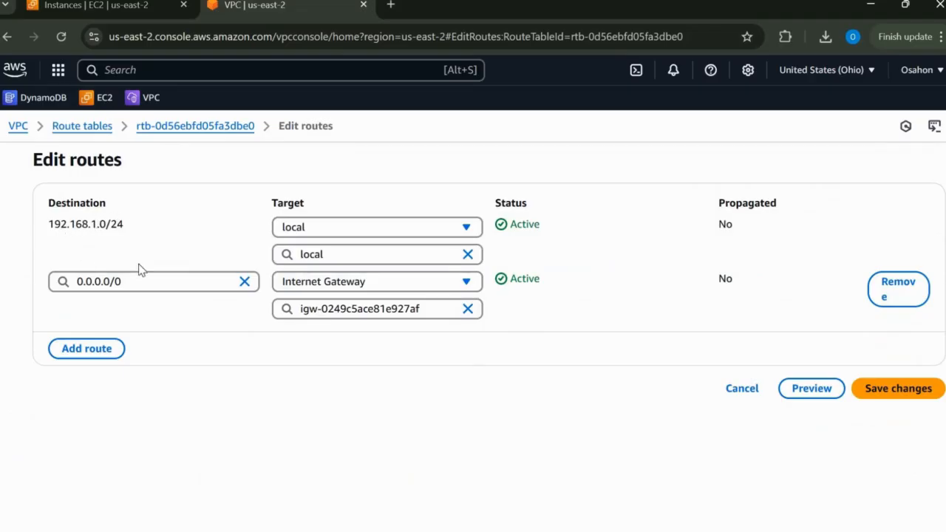
# Add a route with the destination 172.31.0.0/16 to the Unique route table
pyautogui.click(92, 347)
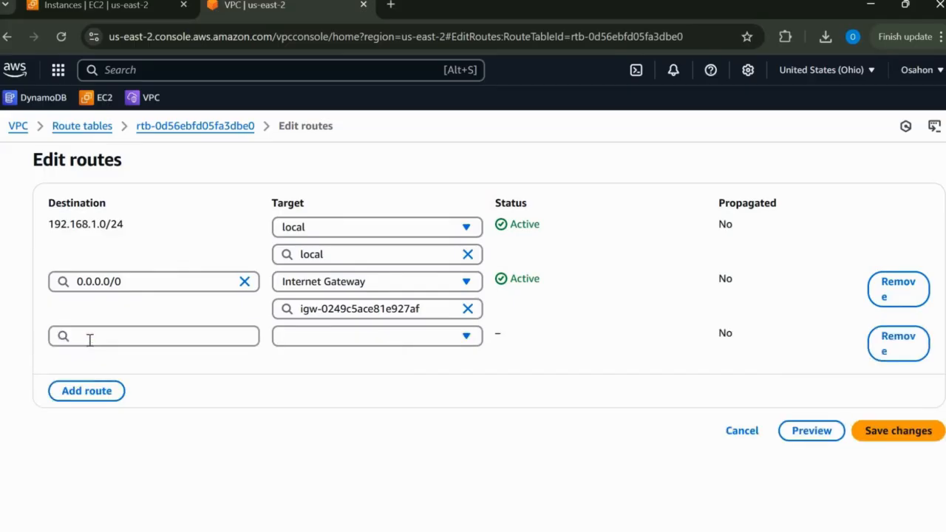
pyautogui.click(89, 340)
pyautogui.write('17')
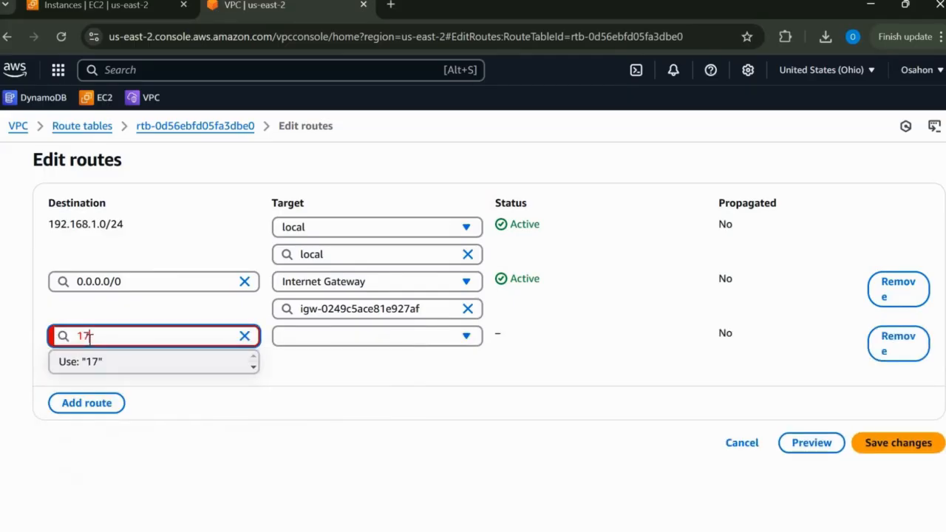
pyautogui.write('2.31.0.0')
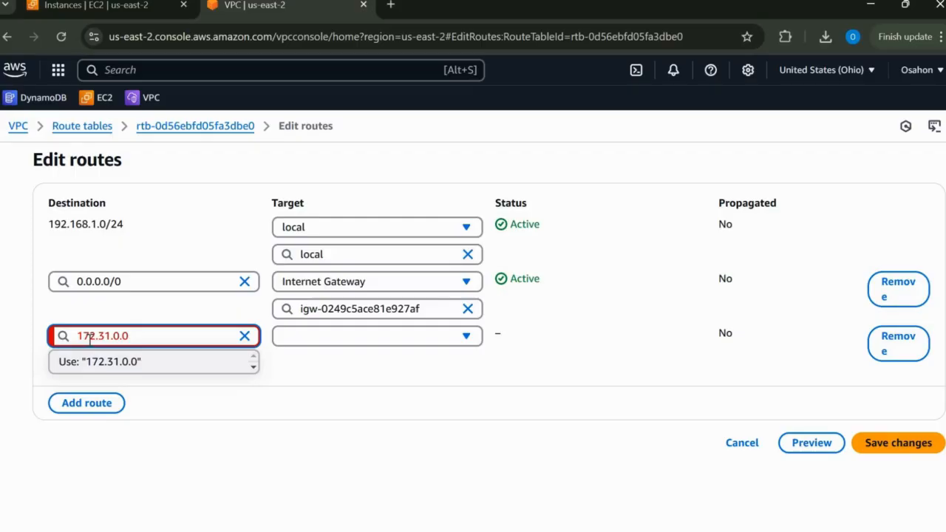
pyautogui.write('/1')
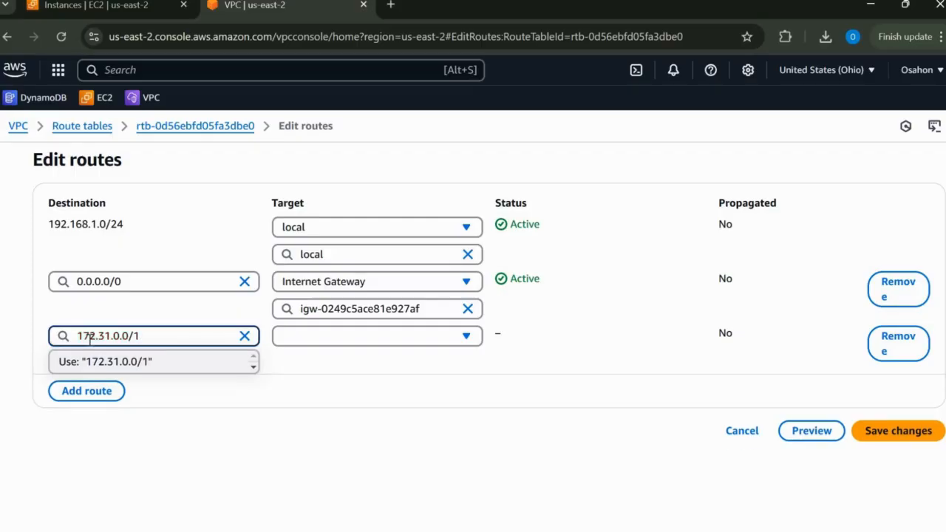
pyautogui.write('6')
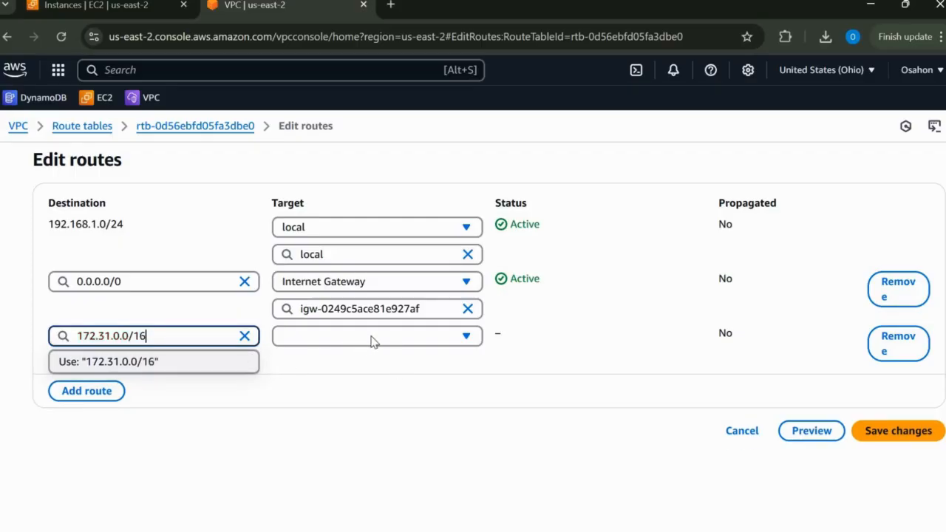
# Set the 172.31.0.0/16 route's target to Transit Gateway tgw-098b1e7637d3a4d41
pyautogui.click(373, 336)
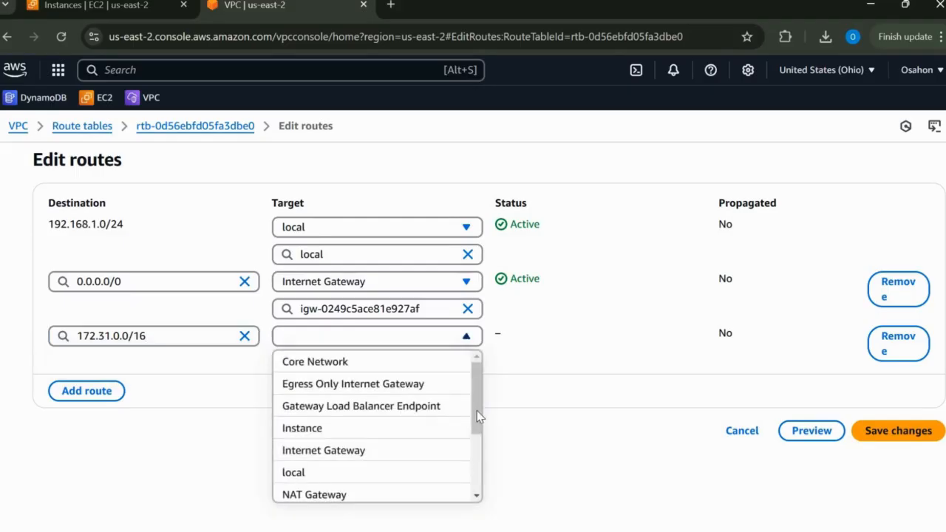
pyautogui.scroll(-3, 451, 478)
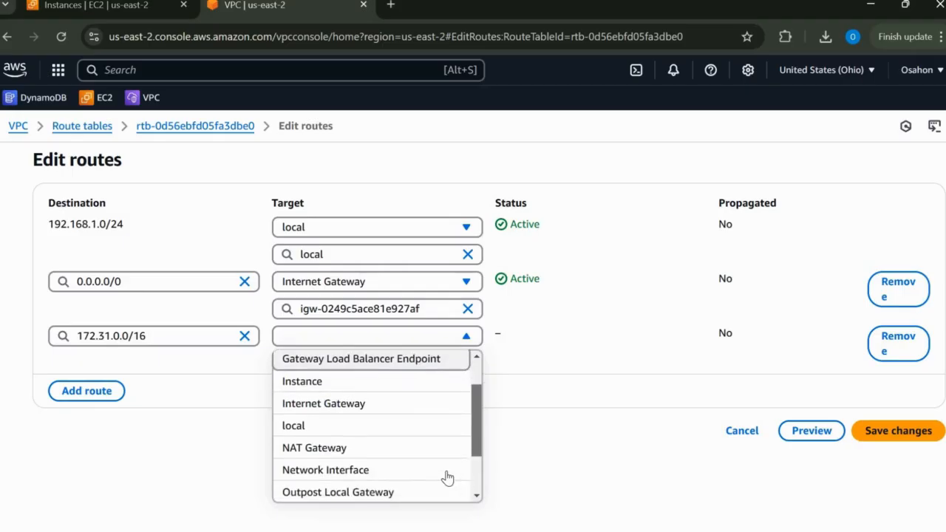
pyautogui.click(426, 465)
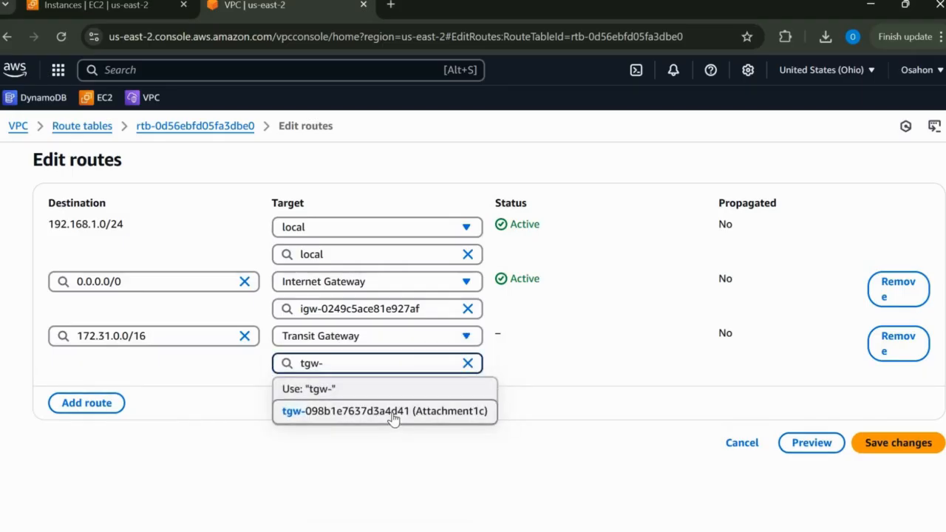
pyautogui.click(394, 412)
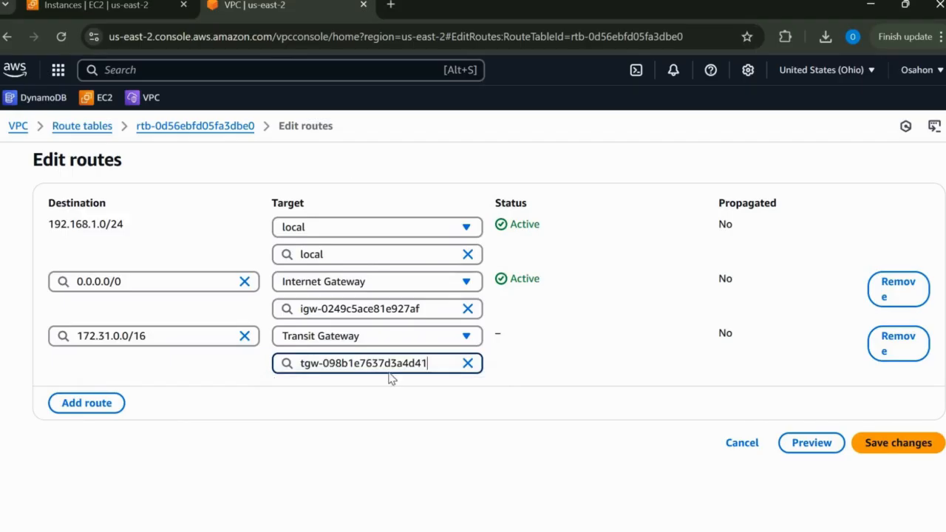
# Check the Win1 and Win2 instances in the EC2 list and save the Unique route table's changes
pyautogui.click(116, 10)
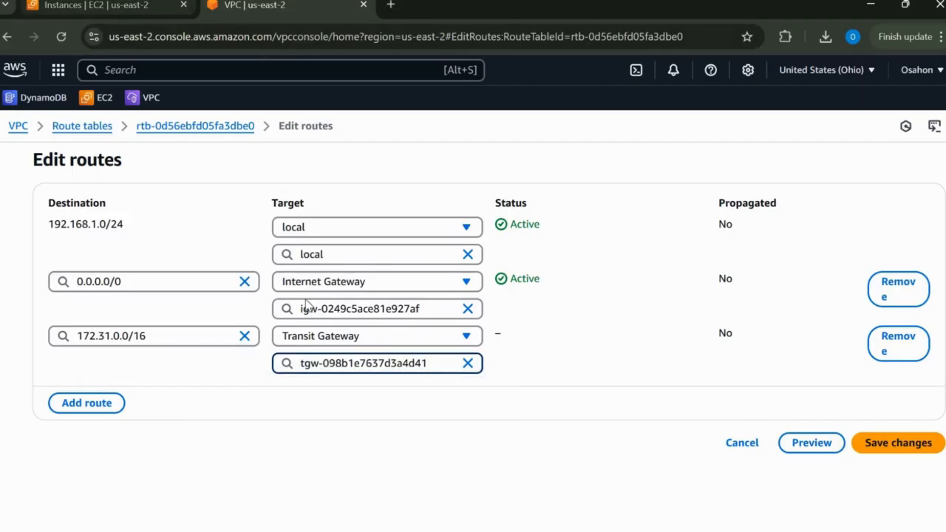
pyautogui.moveTo(405, 296); pyautogui.dragTo(784, 291)
pyautogui.moveTo(679, 288); pyautogui.dragTo(313, 286)
pyautogui.moveTo(247, 289); pyautogui.dragTo(204, 289)
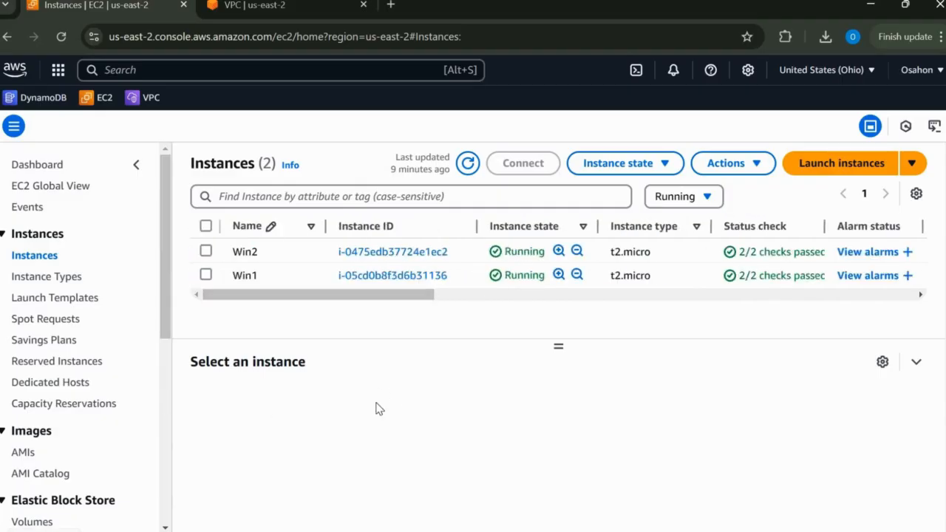
pyautogui.hotkey('ctrl', 'w')
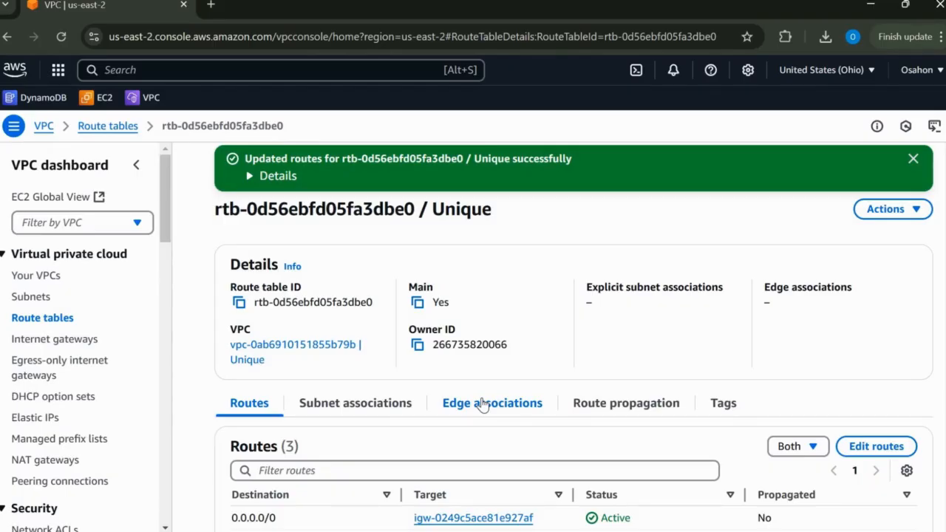
# Select Win1 among the running EC2 instances and open its RDP client connection options
pyautogui.click(104, 99)
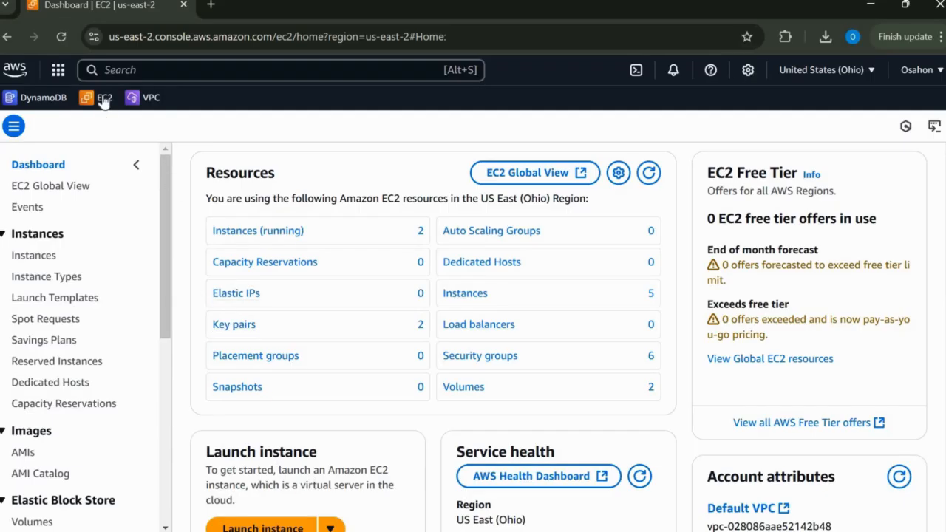
pyautogui.press('F5')
pyautogui.click(273, 232)
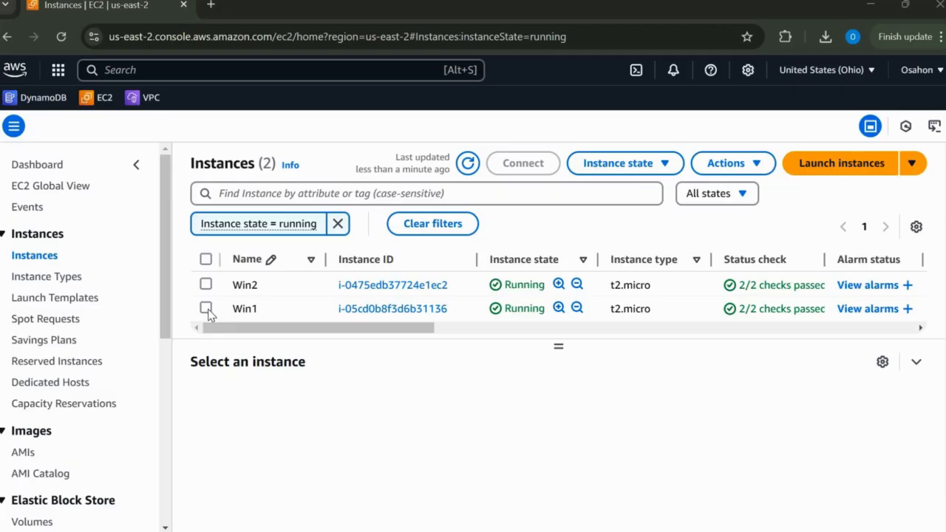
pyautogui.click(206, 309)
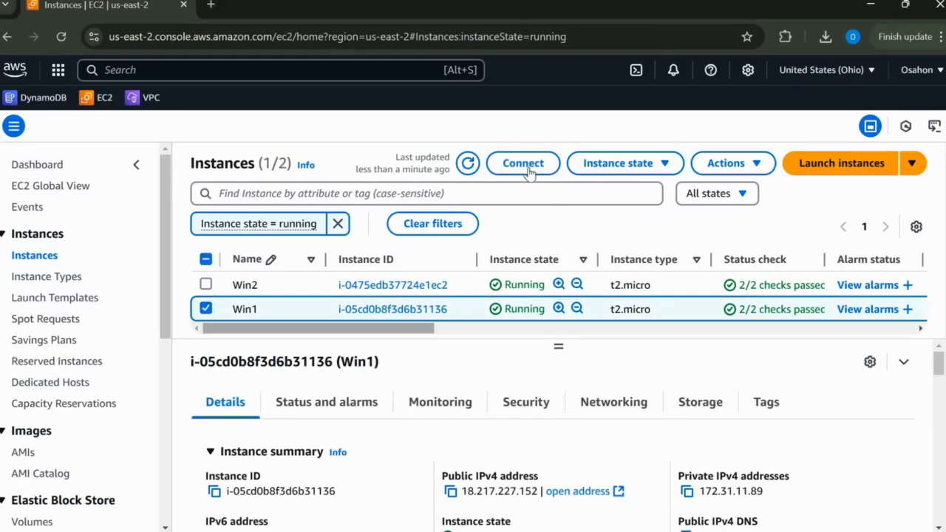
pyautogui.click(525, 166)
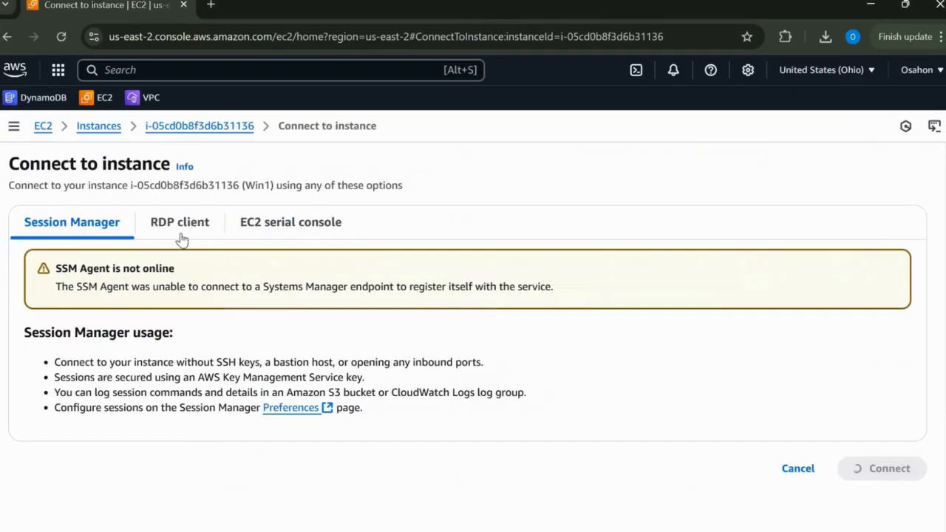
pyautogui.click(176, 229)
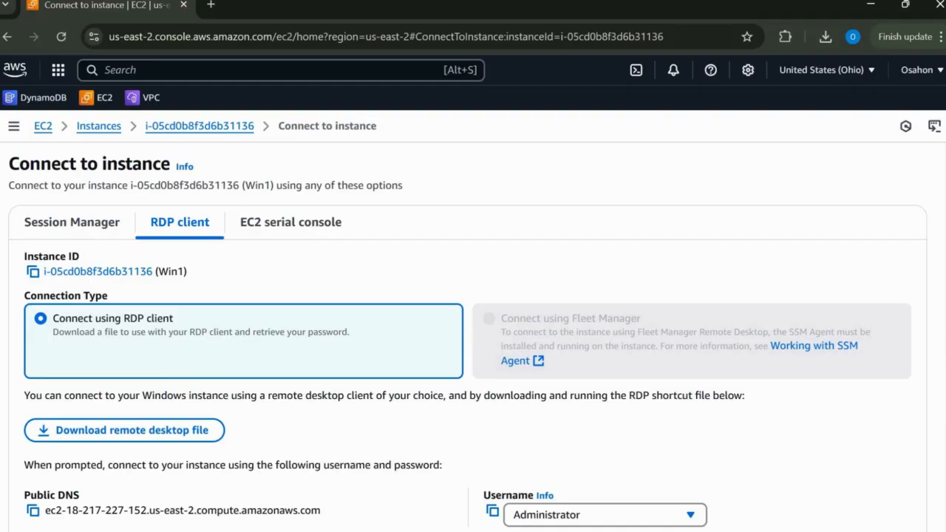
# Download Win1's remote desktop file and start the remote desktop connection from Win1.rdp
pyautogui.scroll(-4, 376, 259)
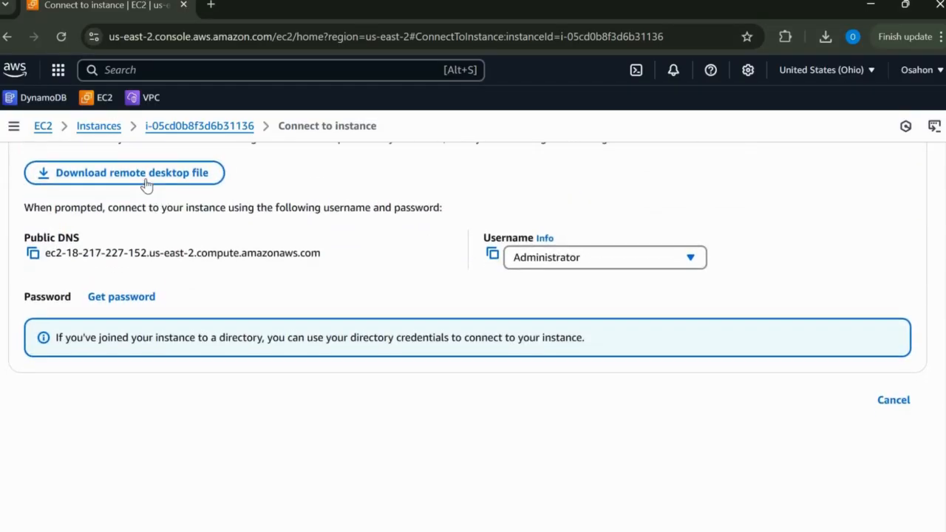
pyautogui.click(144, 180)
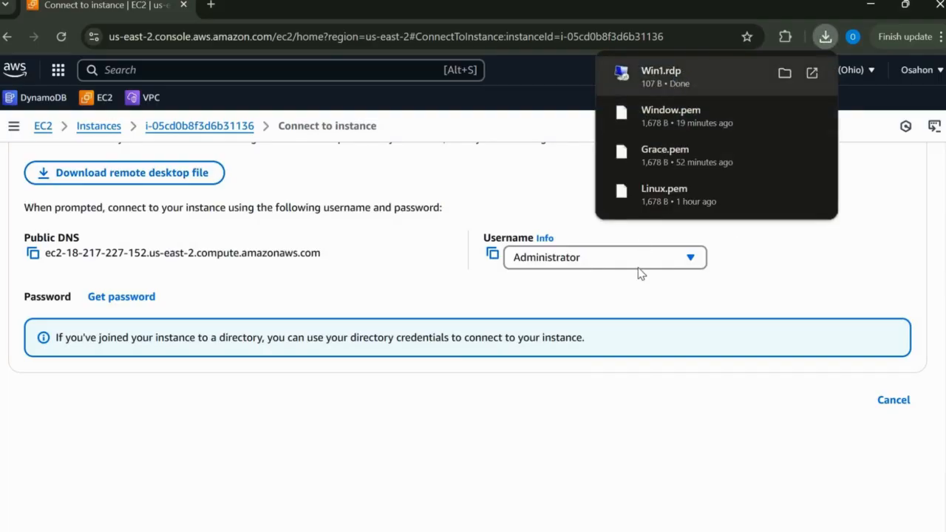
pyautogui.click(583, 360)
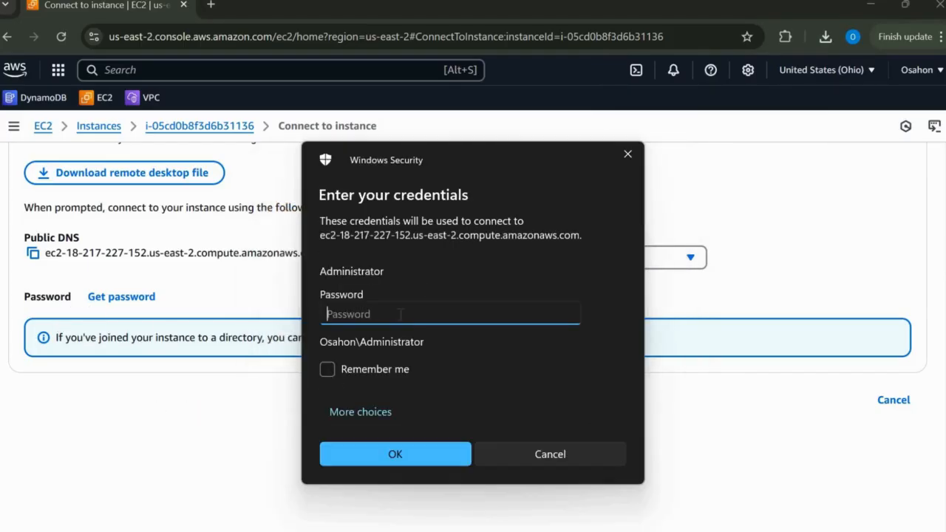
# Upload the private key file Window.pem from Downloads and decrypt Win1's Windows administrator password
pyautogui.click(118, 297)
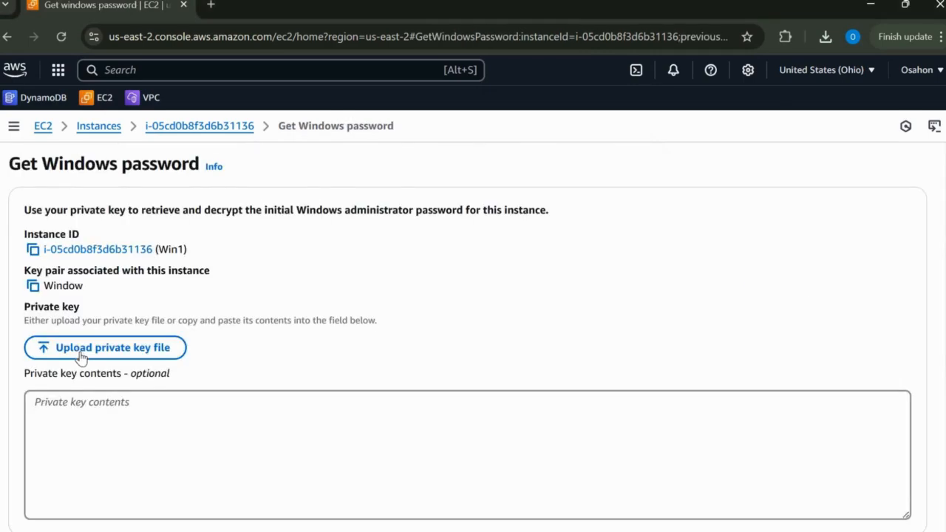
pyautogui.click(91, 356)
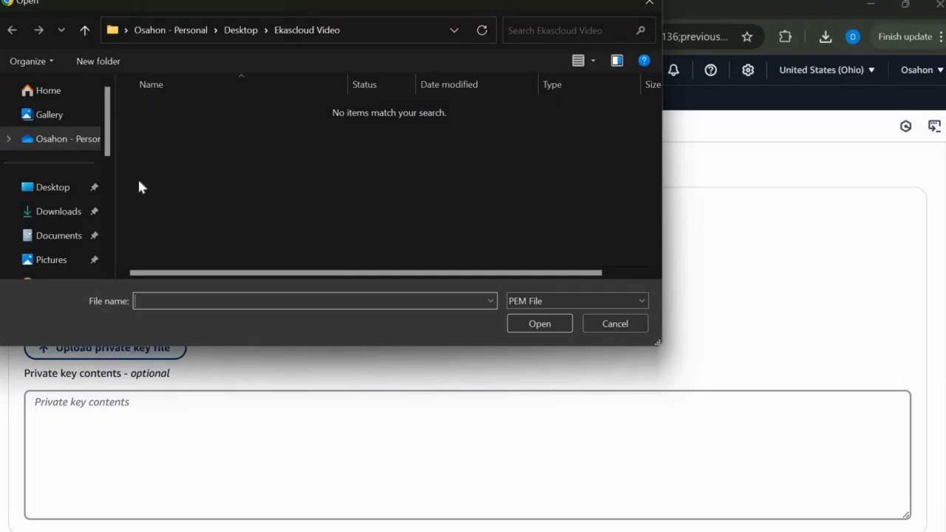
pyautogui.click(69, 193)
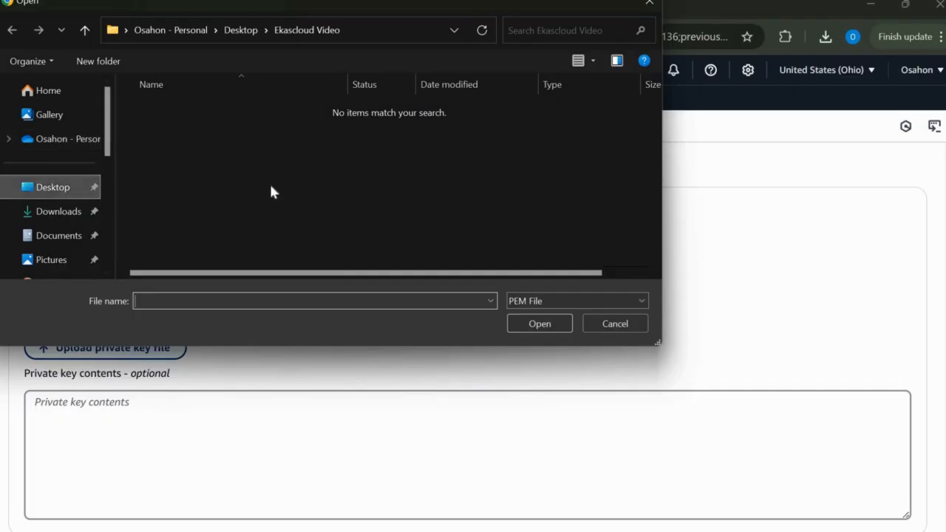
pyautogui.click(69, 212)
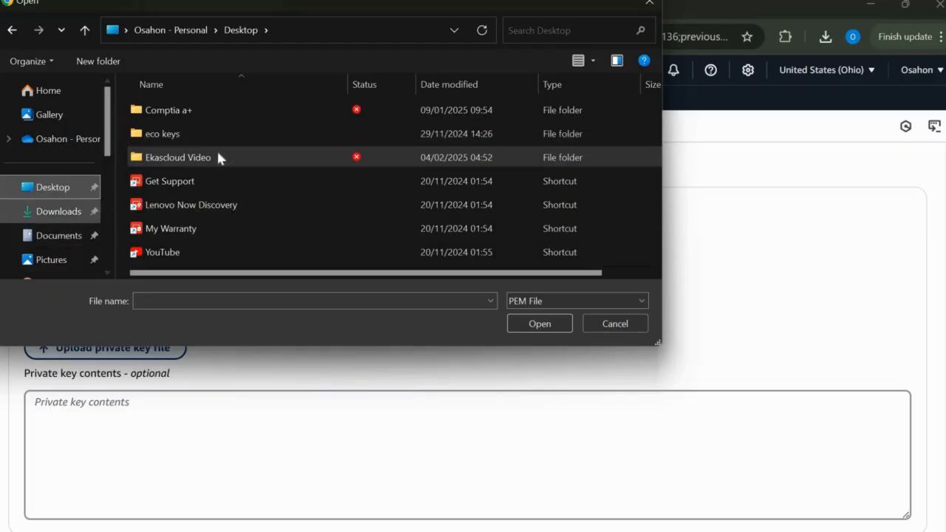
pyautogui.click(193, 128)
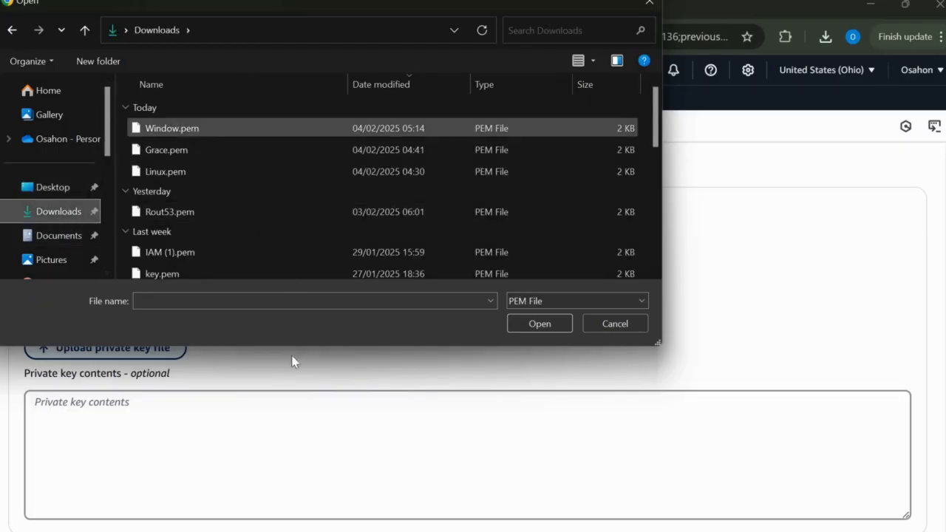
pyautogui.click(537, 328)
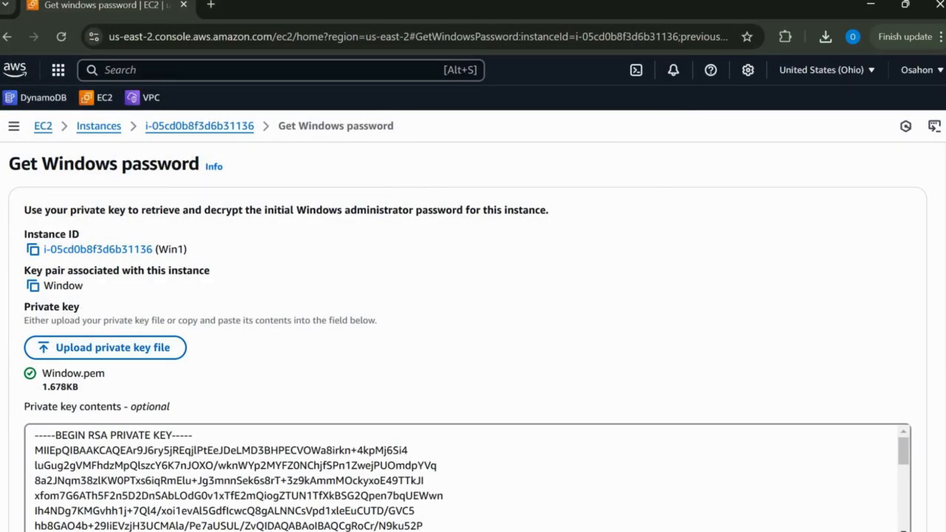
pyautogui.scroll(-4, 850, 318)
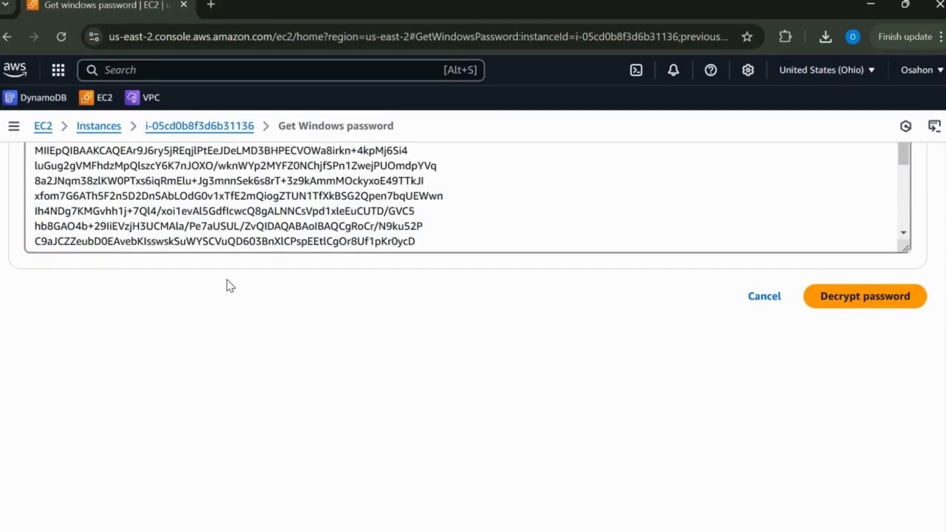
pyautogui.click(865, 295)
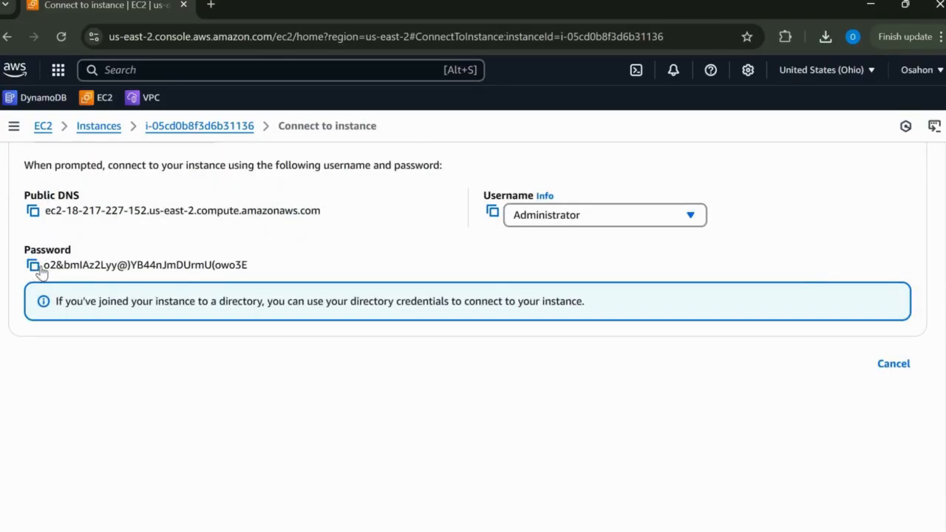
# Copy the decrypted administrator password and submit it in the password field of the remote desktop credentials prompt
pyautogui.click(35, 266)
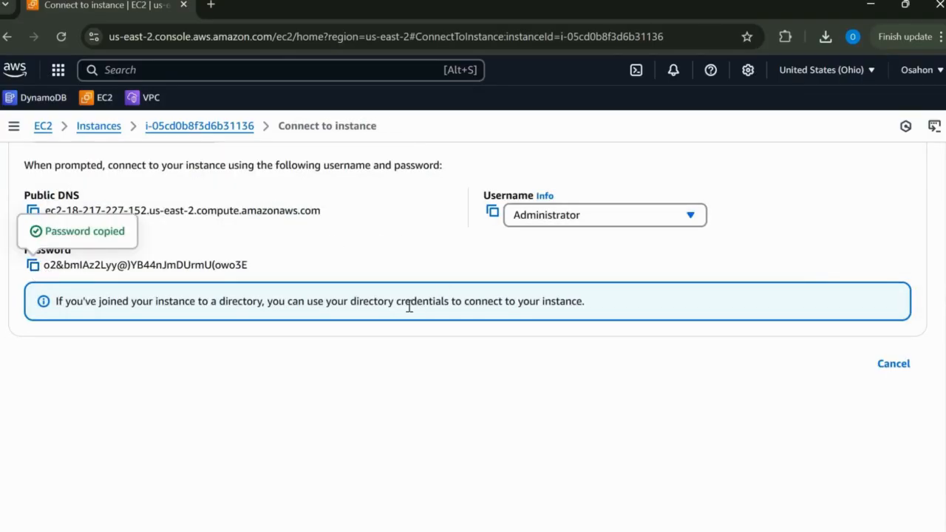
pyautogui.hotkey('ctrl', 'v')
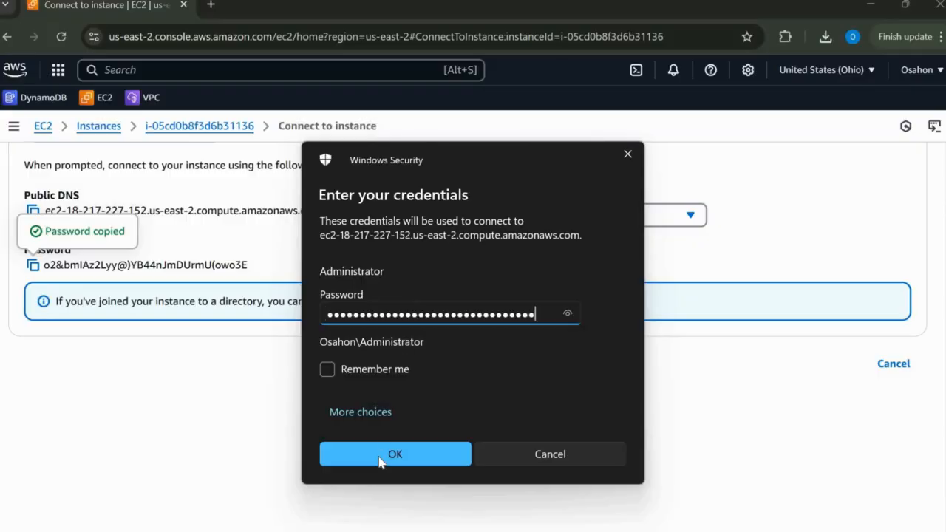
pyautogui.click(381, 461)
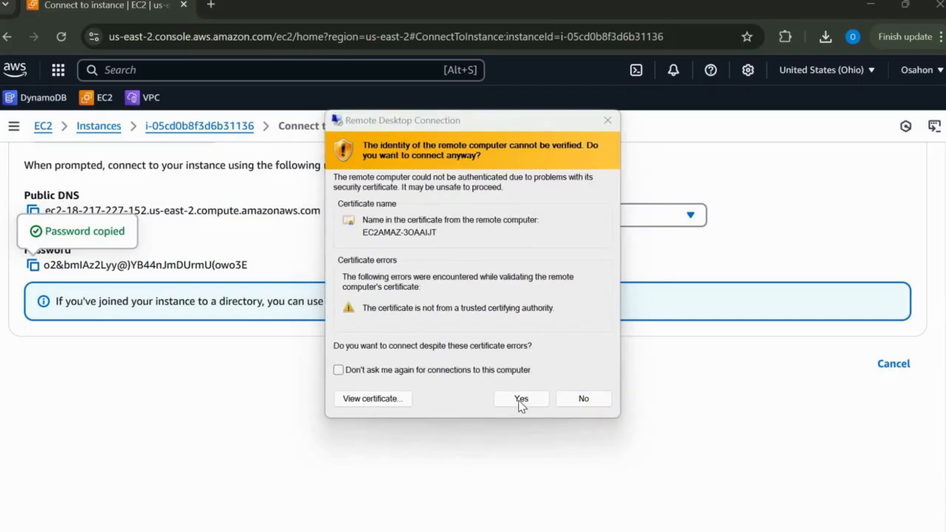
# Accept Win1's certificate warning and open Remote Desktop Connection with its full options inside the Win1 session
pyautogui.press('Return')
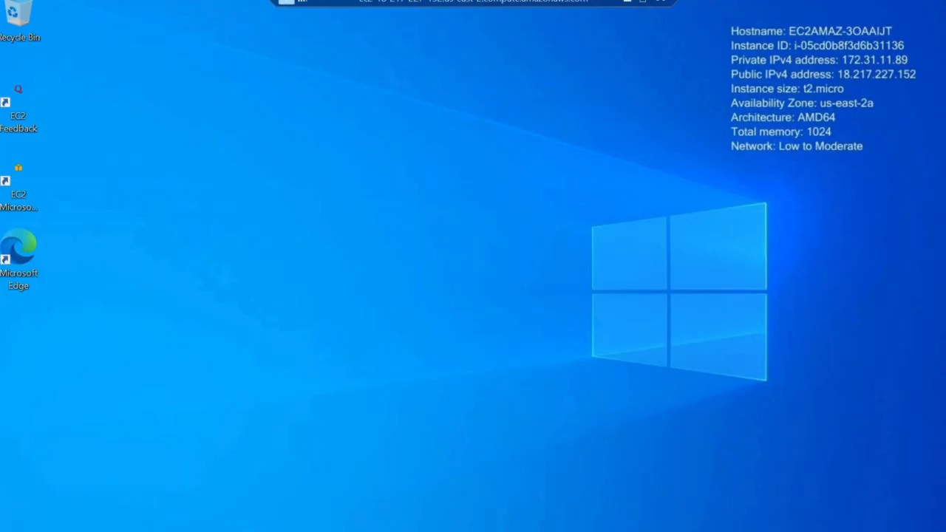
pyautogui.press('super+s')
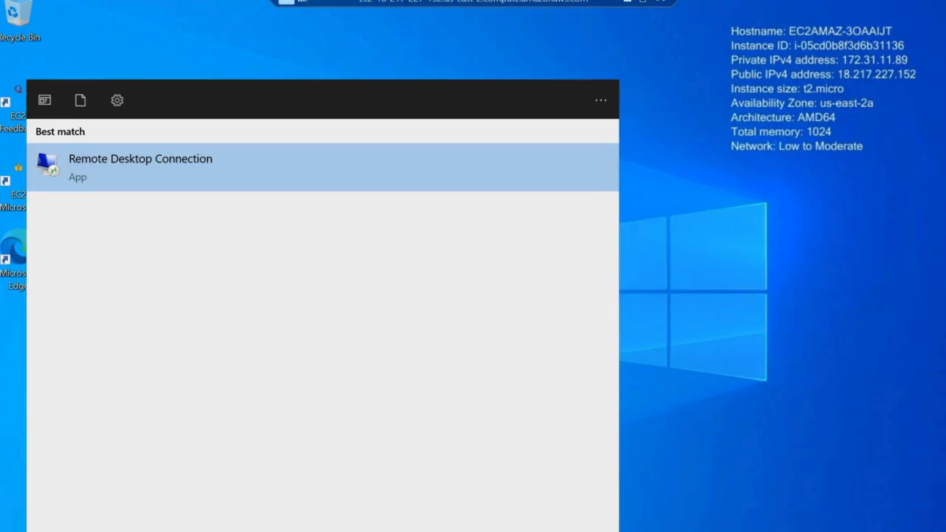
pyautogui.click(152, 175)
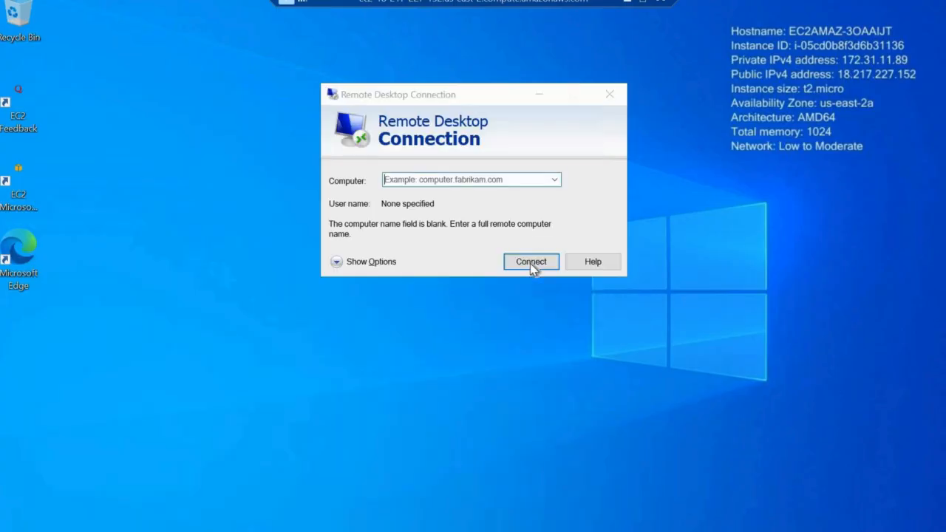
pyautogui.click(337, 263)
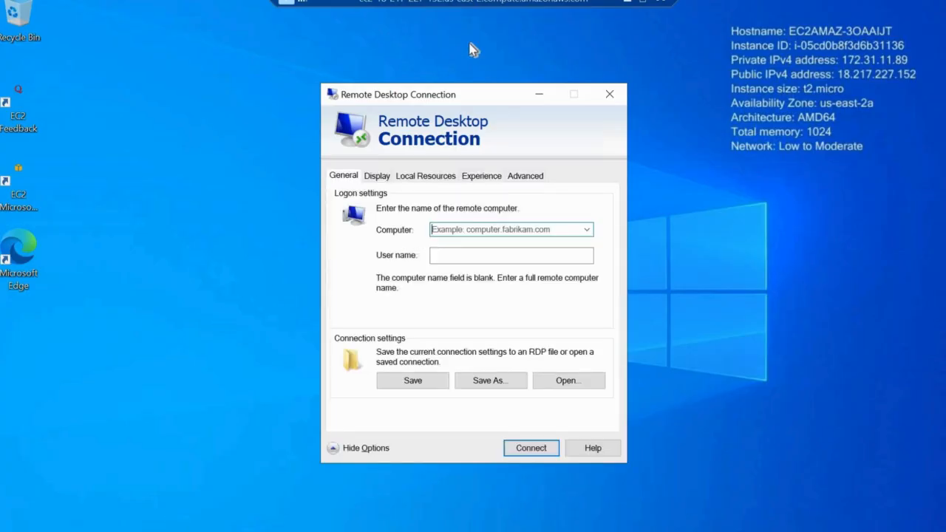
# Return to the EC2 console, select Win2 among the running instances and copy its private IPv4 address
pyautogui.click(629, 8)
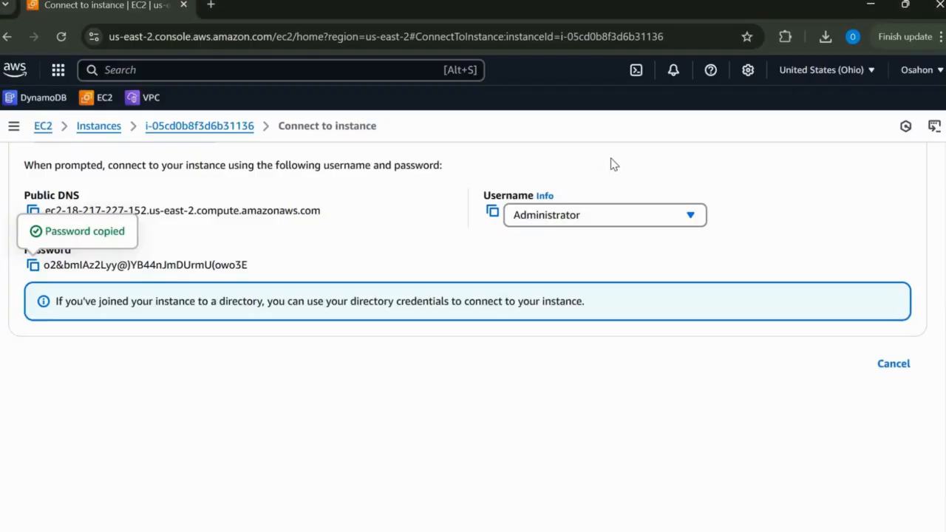
pyautogui.click(104, 99)
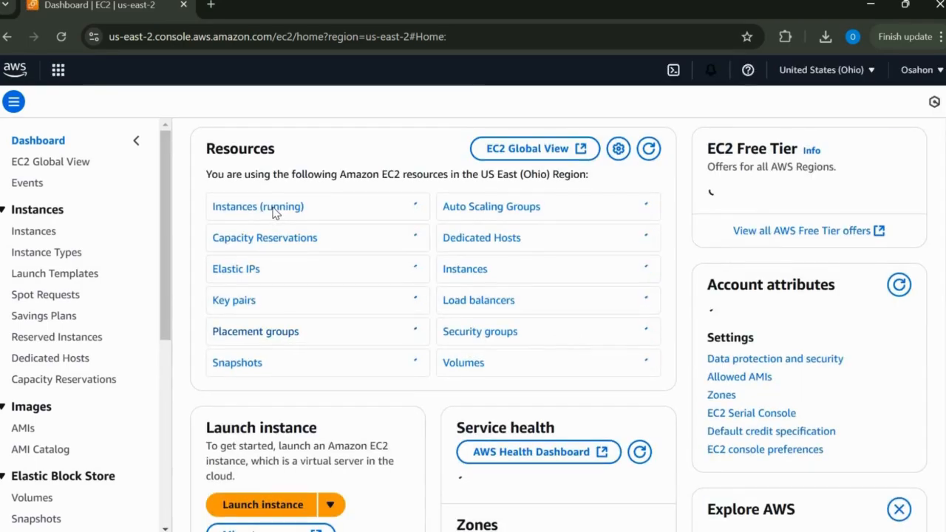
pyautogui.click(278, 235)
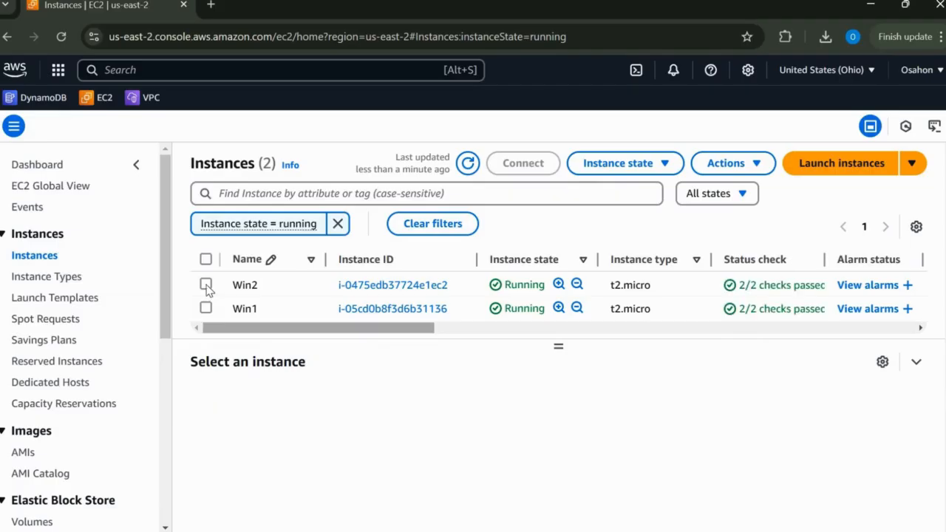
pyautogui.click(261, 295)
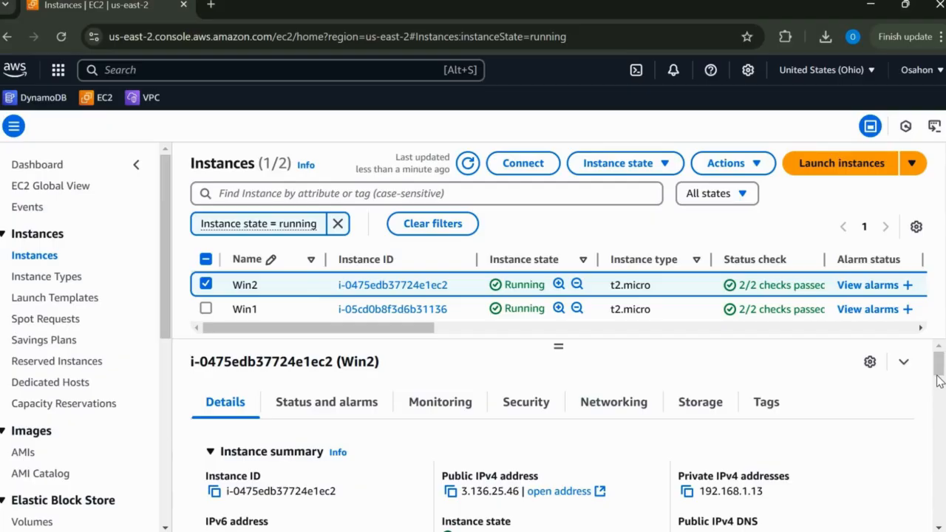
pyautogui.moveTo(937, 371); pyautogui.dragTo(691, 437)
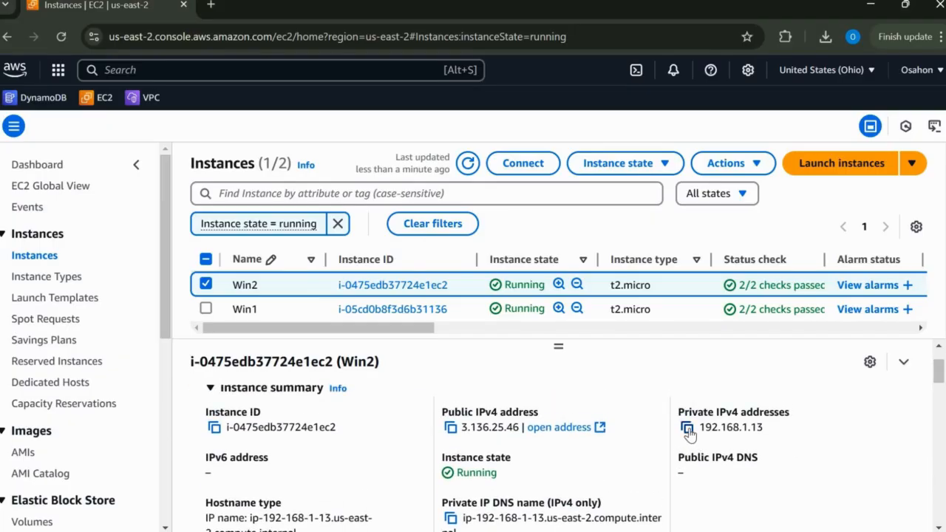
pyautogui.click(688, 428)
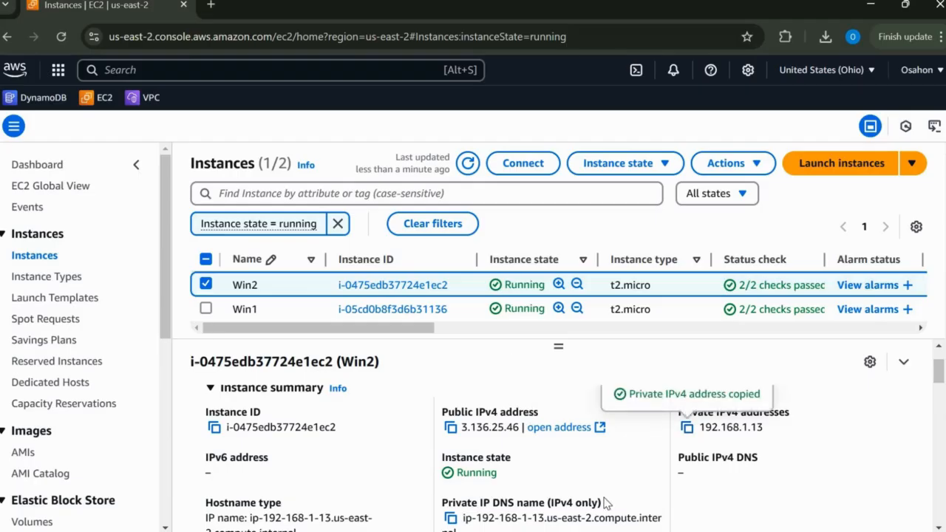
# Switch back to the Win1 session and enter 192.168.1.13 as the computer in Remote Desktop Connection
pyautogui.click(606, 531)
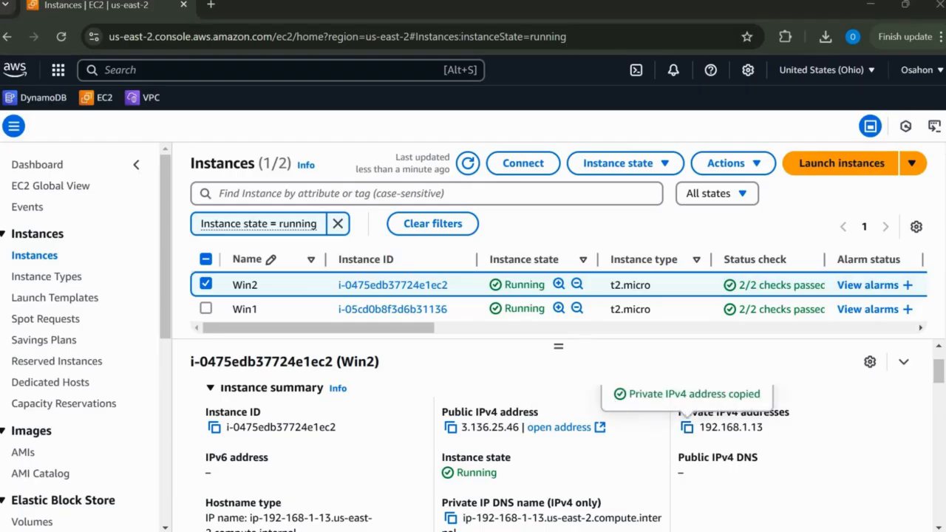
pyautogui.click(680, 473)
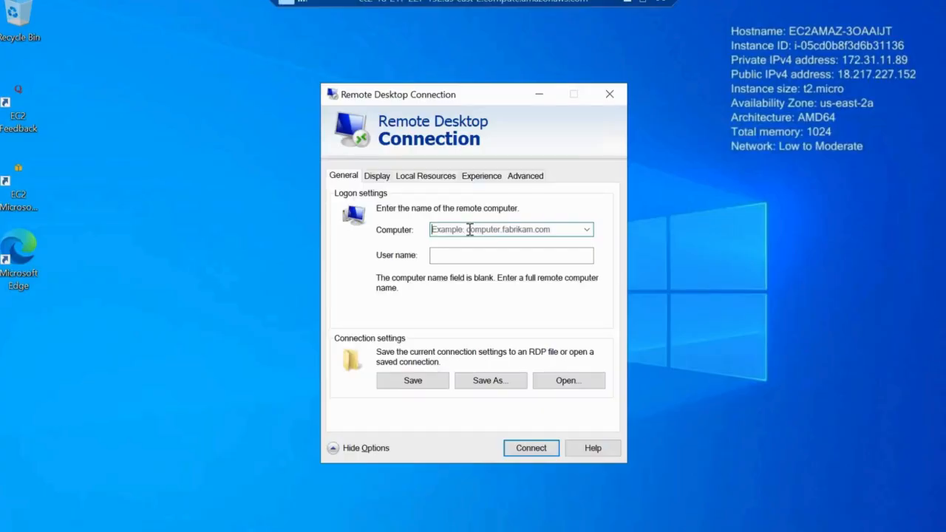
pyautogui.hotkey('ctrl', 'v')
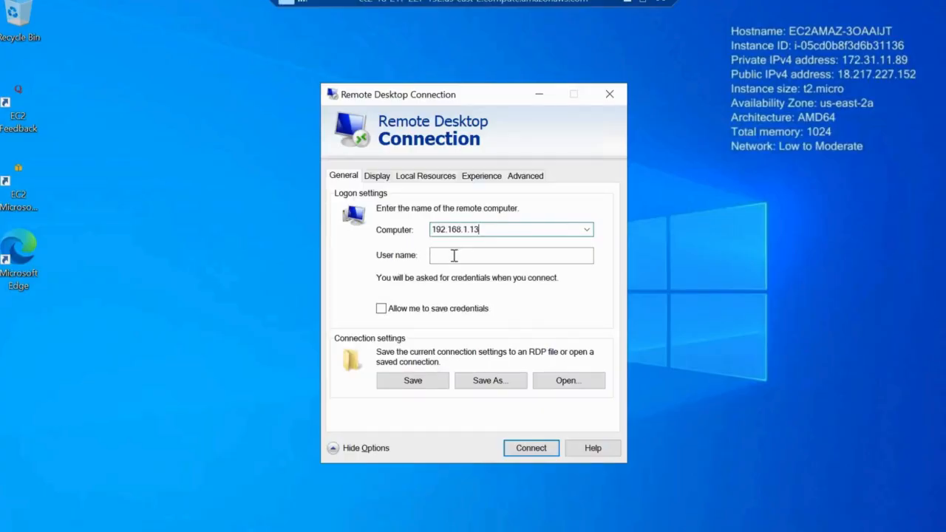
# Open Win2's RDP client connection options in the EC2 console and copy the Administrator username
pyautogui.click(454, 255)
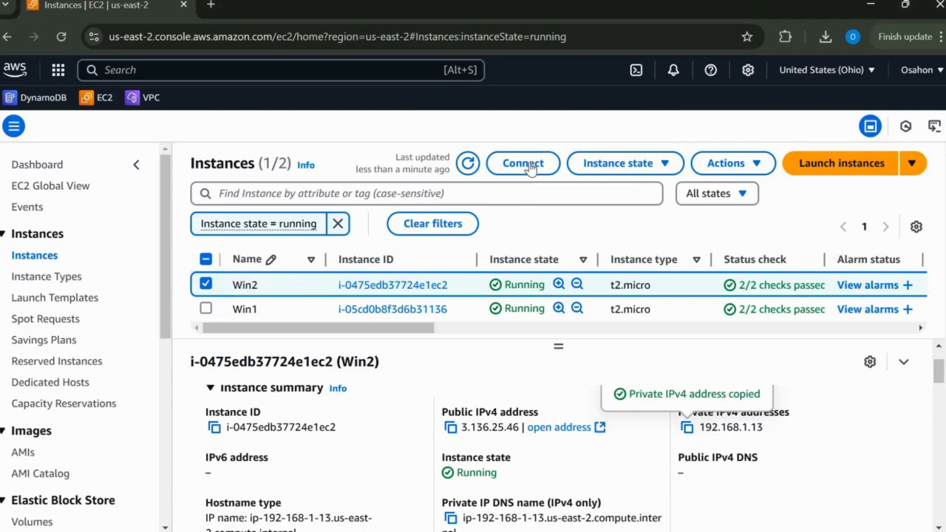
pyautogui.click(519, 168)
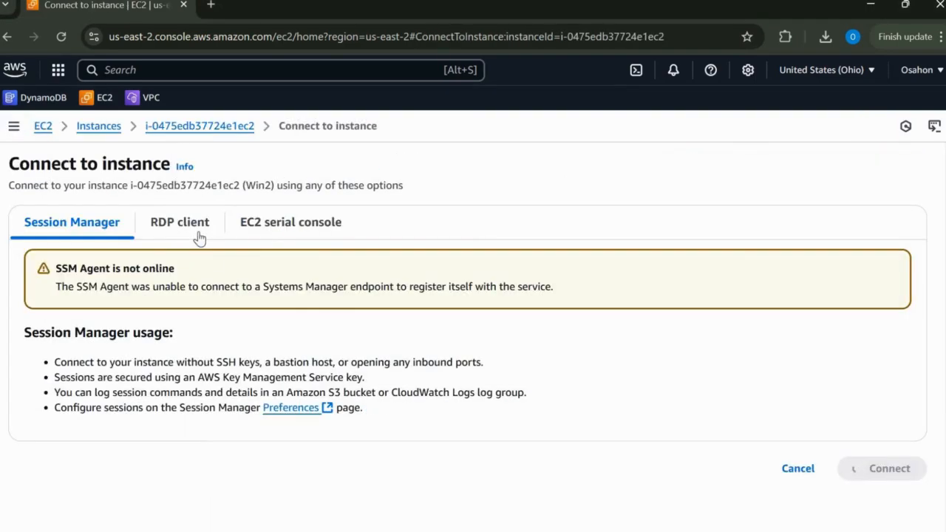
pyautogui.click(180, 222)
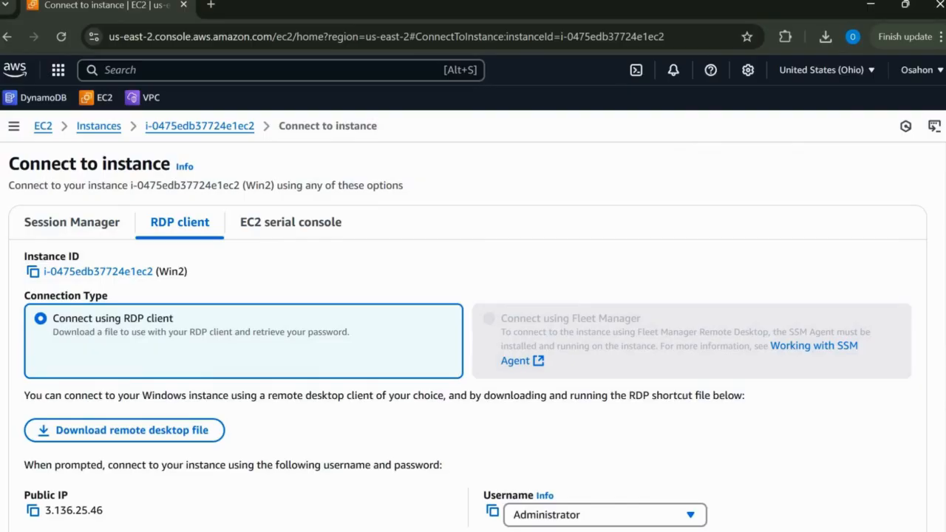
pyautogui.scroll(-2, 496, 403)
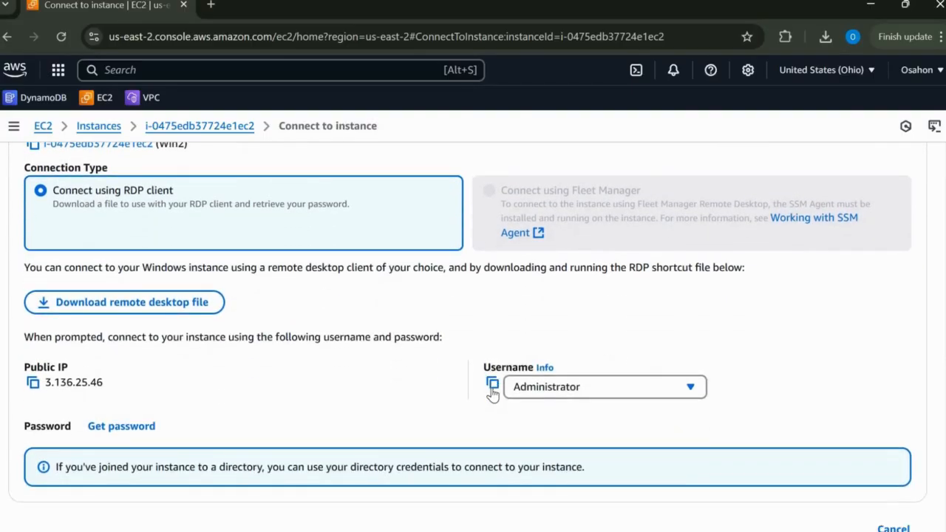
pyautogui.click(492, 386)
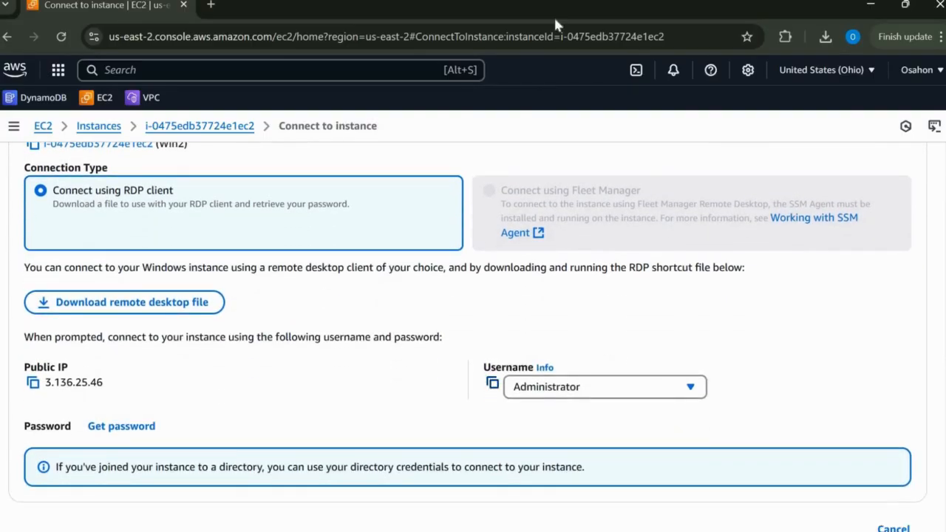
# Enter Administrator as the user name in Win1's Remote Desktop Connection and start connecting to 192.168.1.13
pyautogui.click(872, 7)
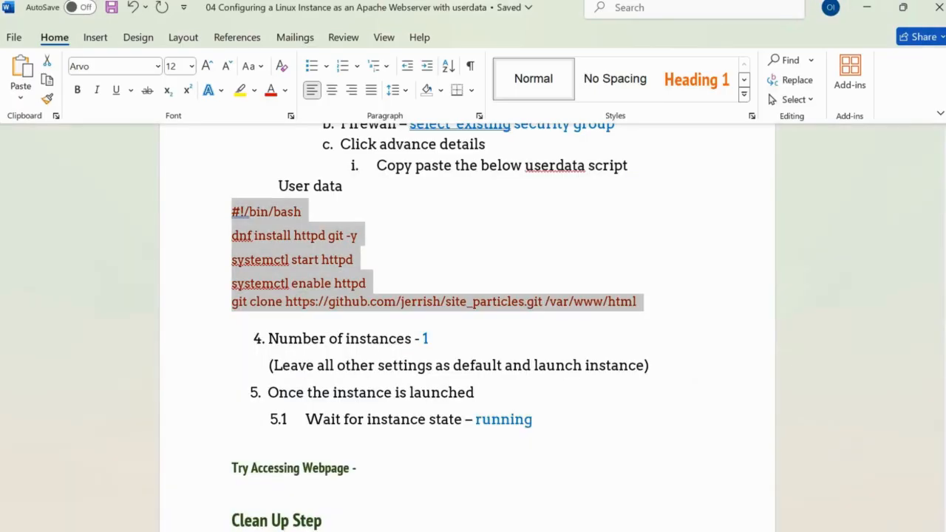
pyautogui.click(605, 531)
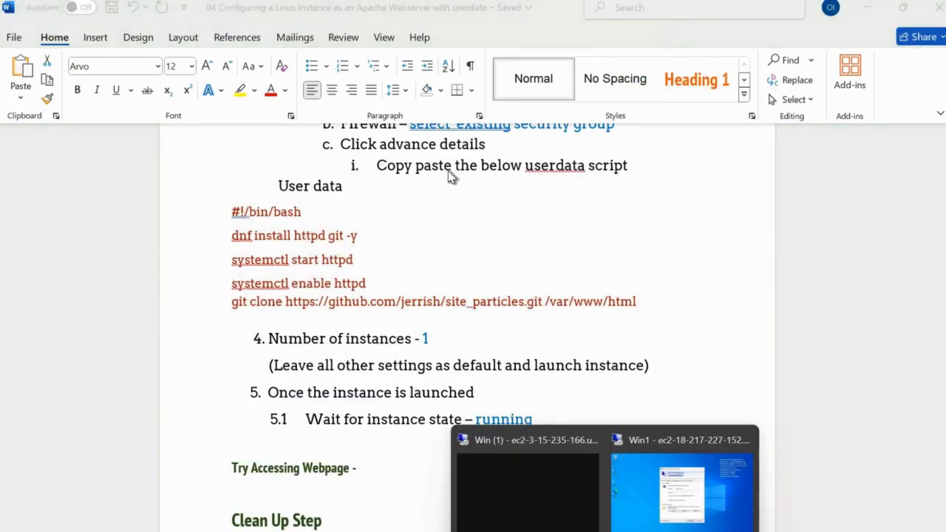
pyautogui.click(455, 258)
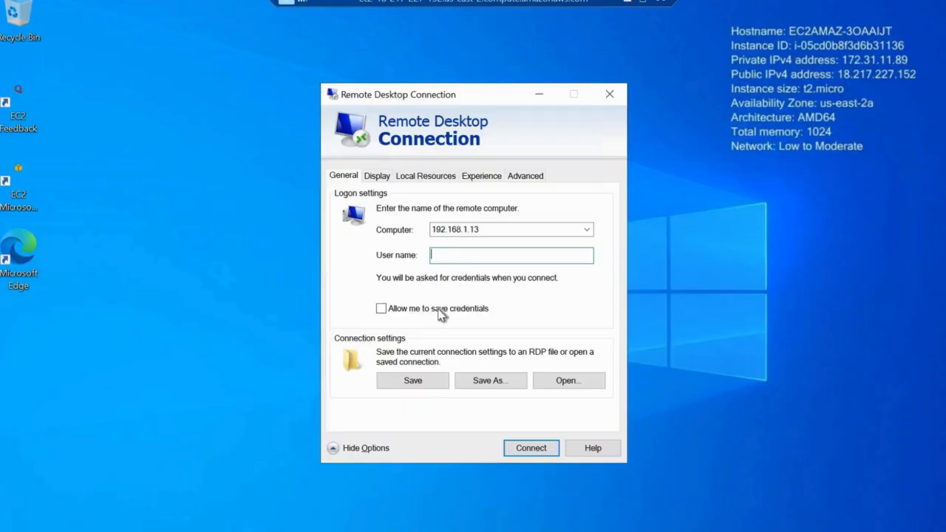
pyautogui.hotkey('ctrl', 'v')
pyautogui.click(526, 450)
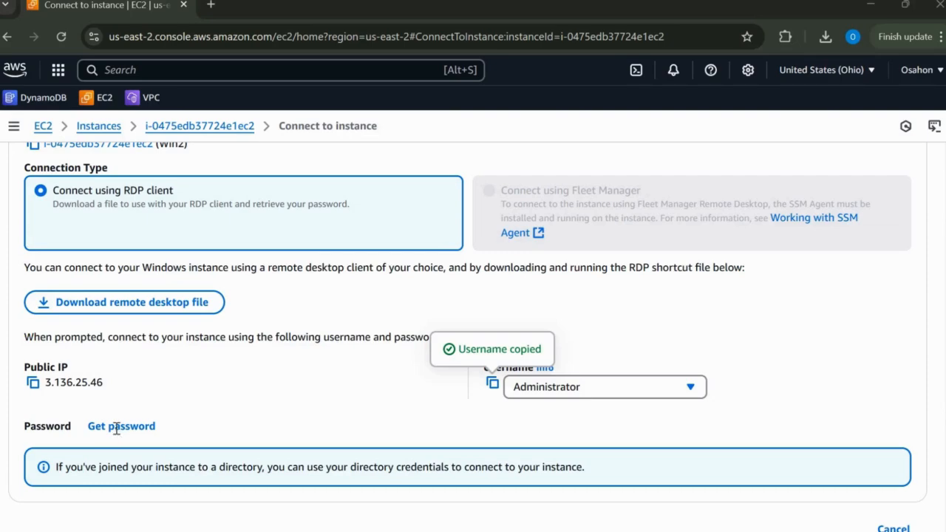
# Upload the private key file Window.pem from Downloads and decrypt Win2's Windows administrator password
pyautogui.click(116, 427)
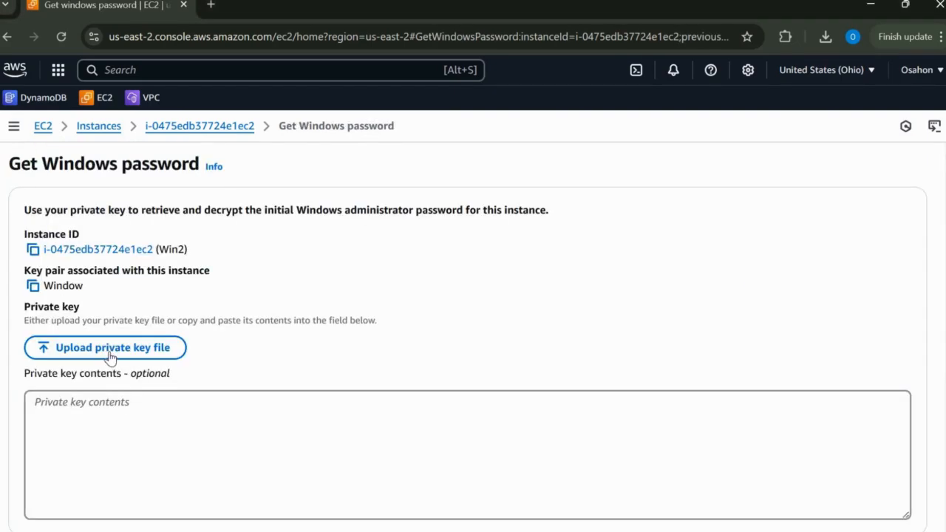
pyautogui.click(109, 348)
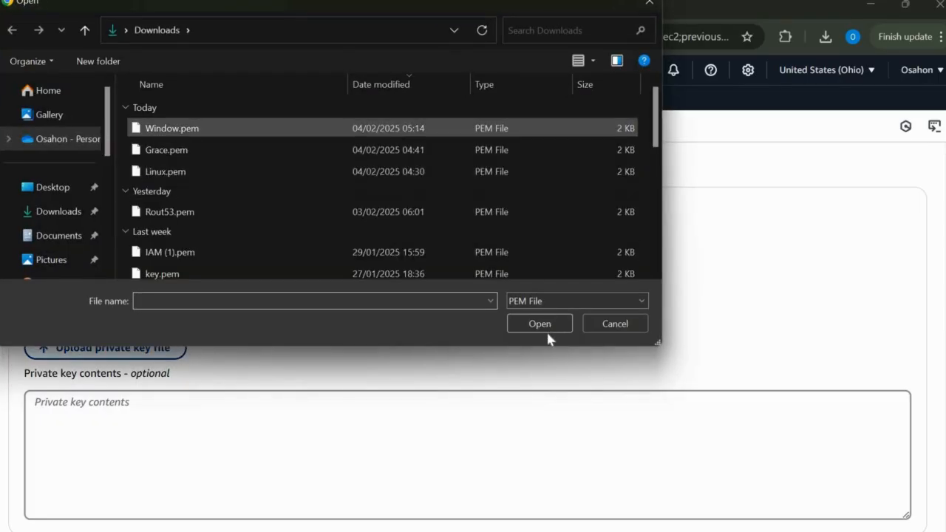
pyautogui.click(172, 129)
pyautogui.click(539, 325)
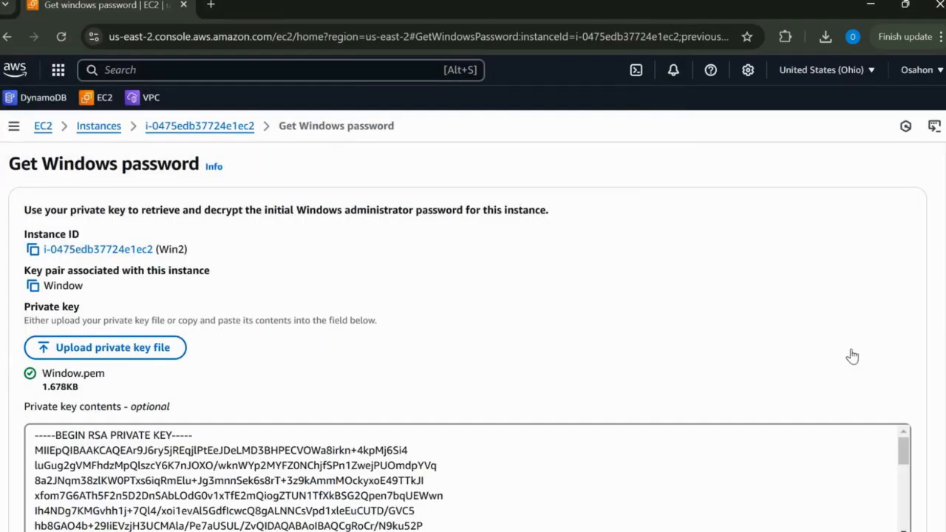
pyautogui.scroll(-4, 852, 354)
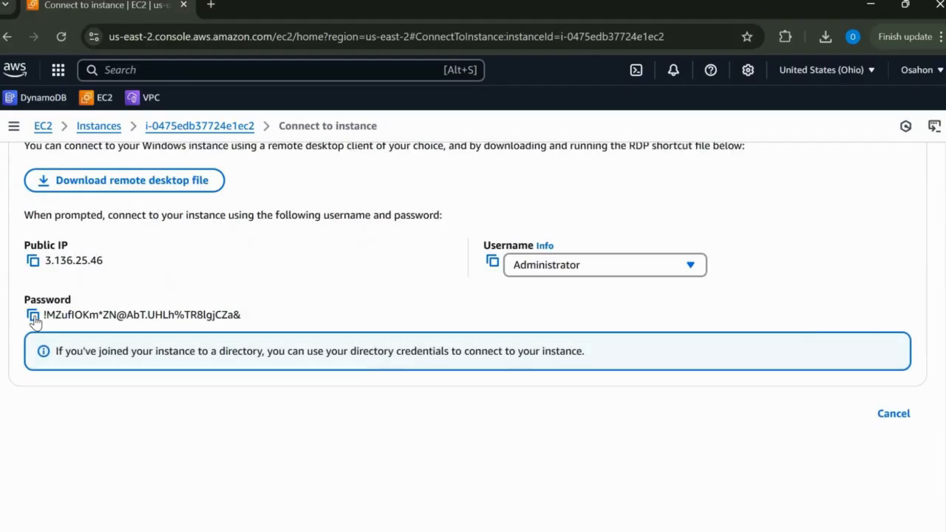
# Log in to Win2 from the Win1 session with the decrypted administrator password, accepting the certificate warning and dismissing the network discovery prompt
pyautogui.click(32, 315)
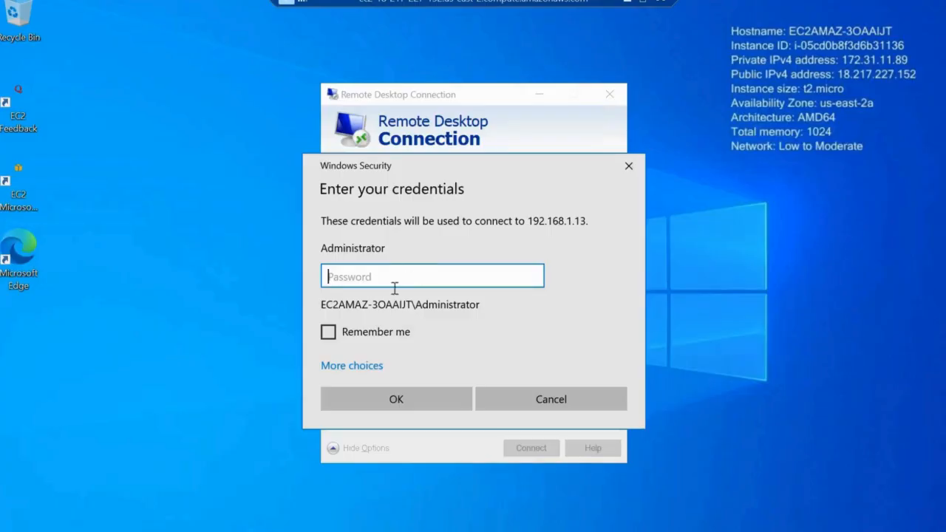
pyautogui.hotkey('ctrl', 'v')
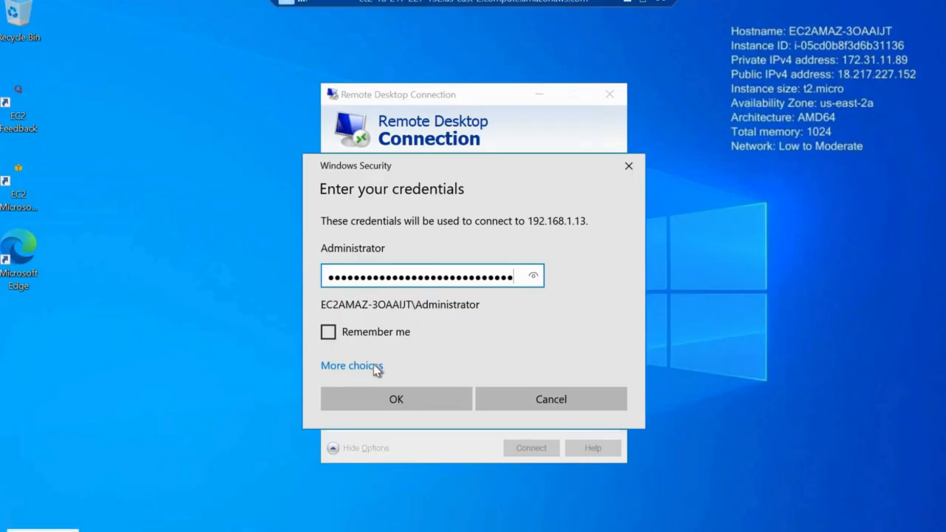
pyautogui.click(397, 400)
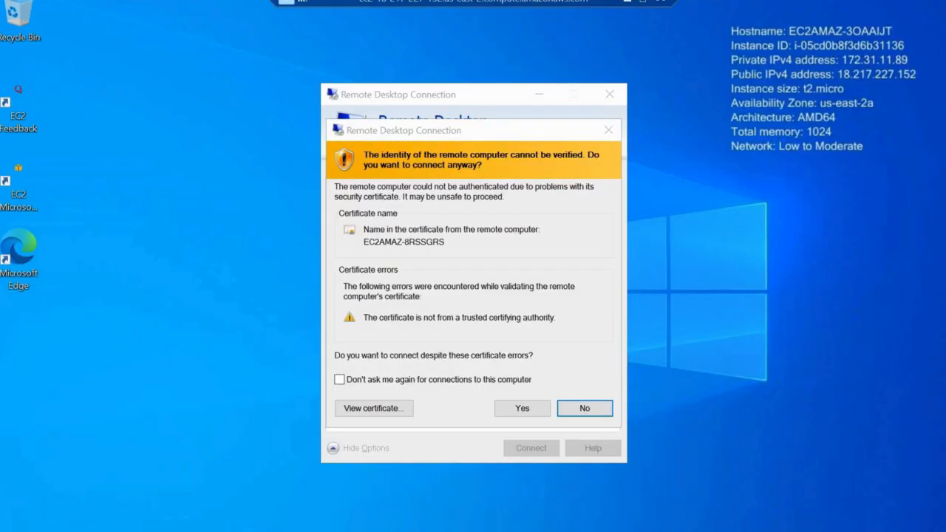
pyautogui.hotkey('alt', 'y')
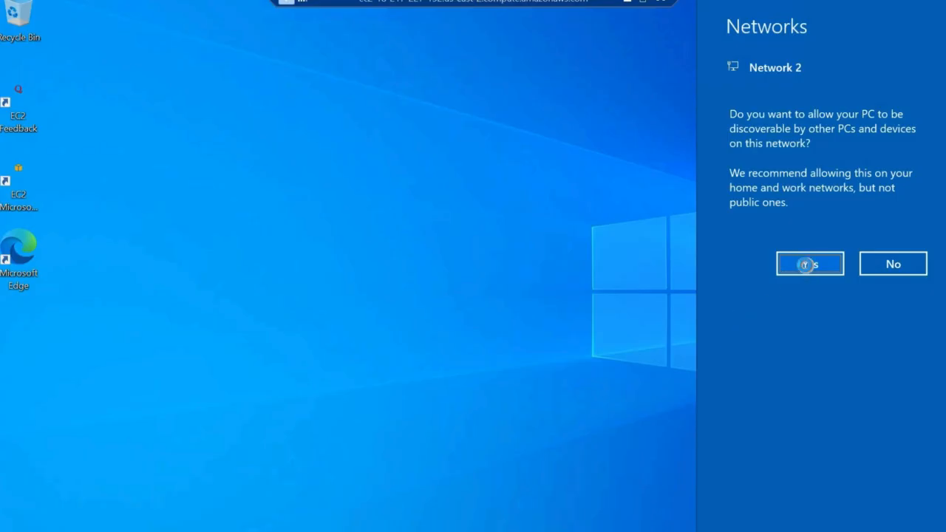
pyautogui.click(588, 260)
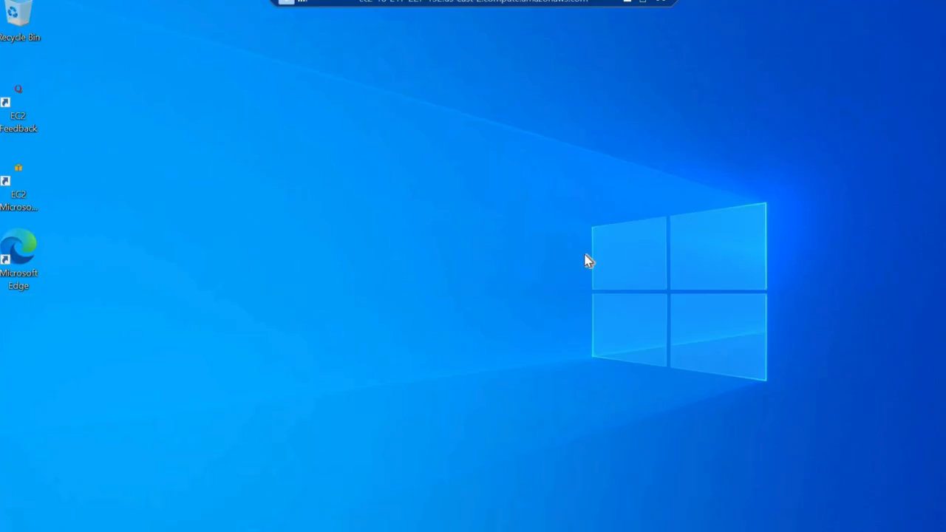